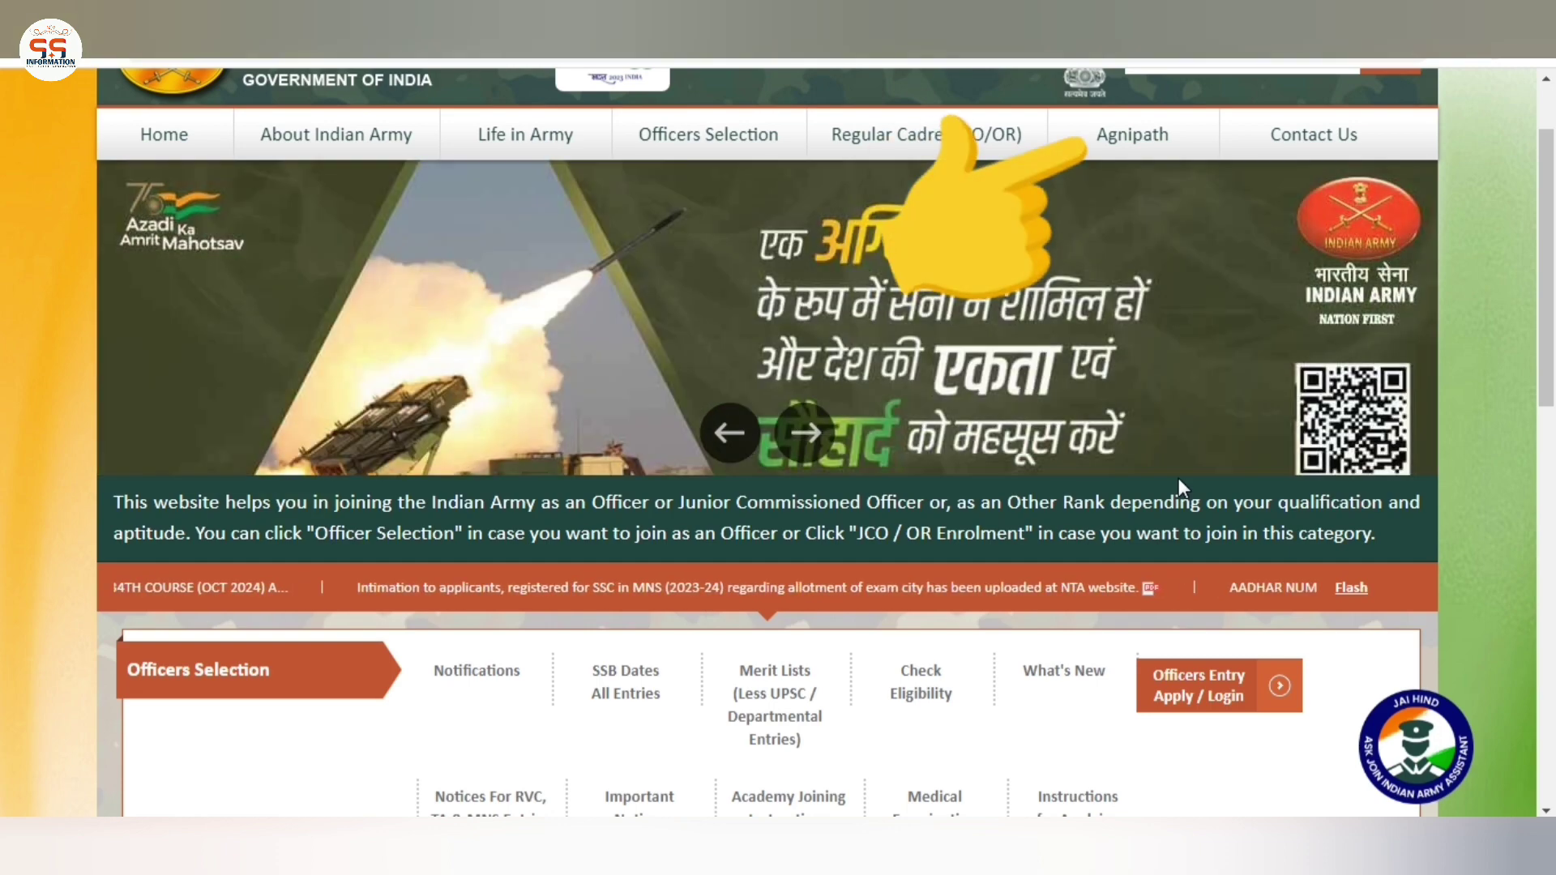
Scroll to the top of the Join Indian Army home page to show the Agnipath recruitment options
{"action": "scroll", "coordinate": [1178, 405], "scroll_direction": "up", "scroll_amount": 2}
Open Agnipath User Registration and continue past its instructions to the JCO/OR registration form
{"action": "mouse_move", "coordinate": [1138, 245]}
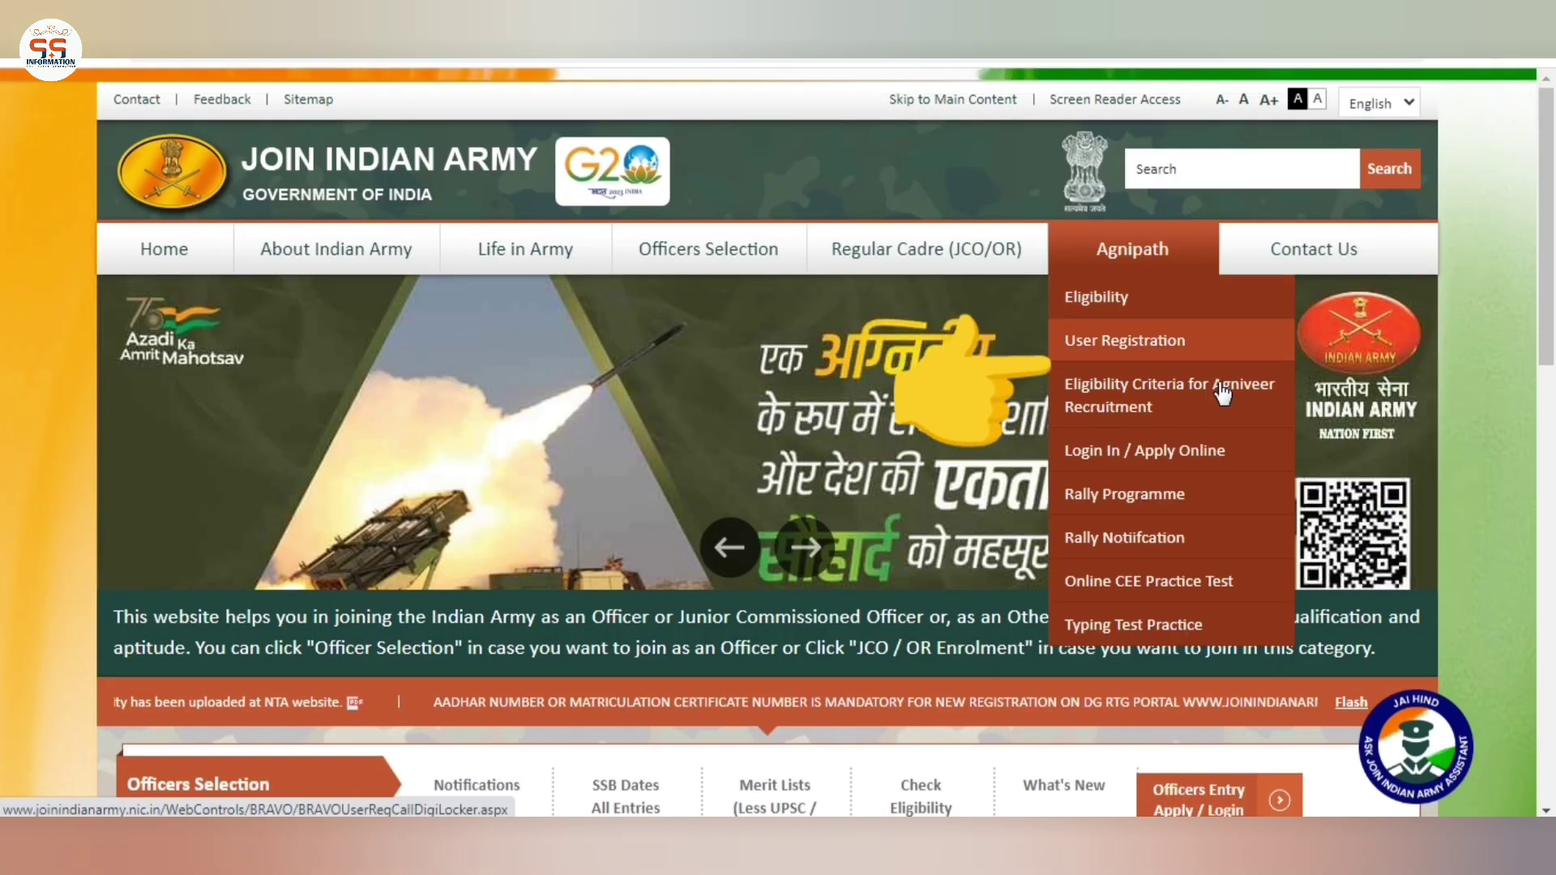
{"action": "left_click", "coordinate": [1229, 349]}
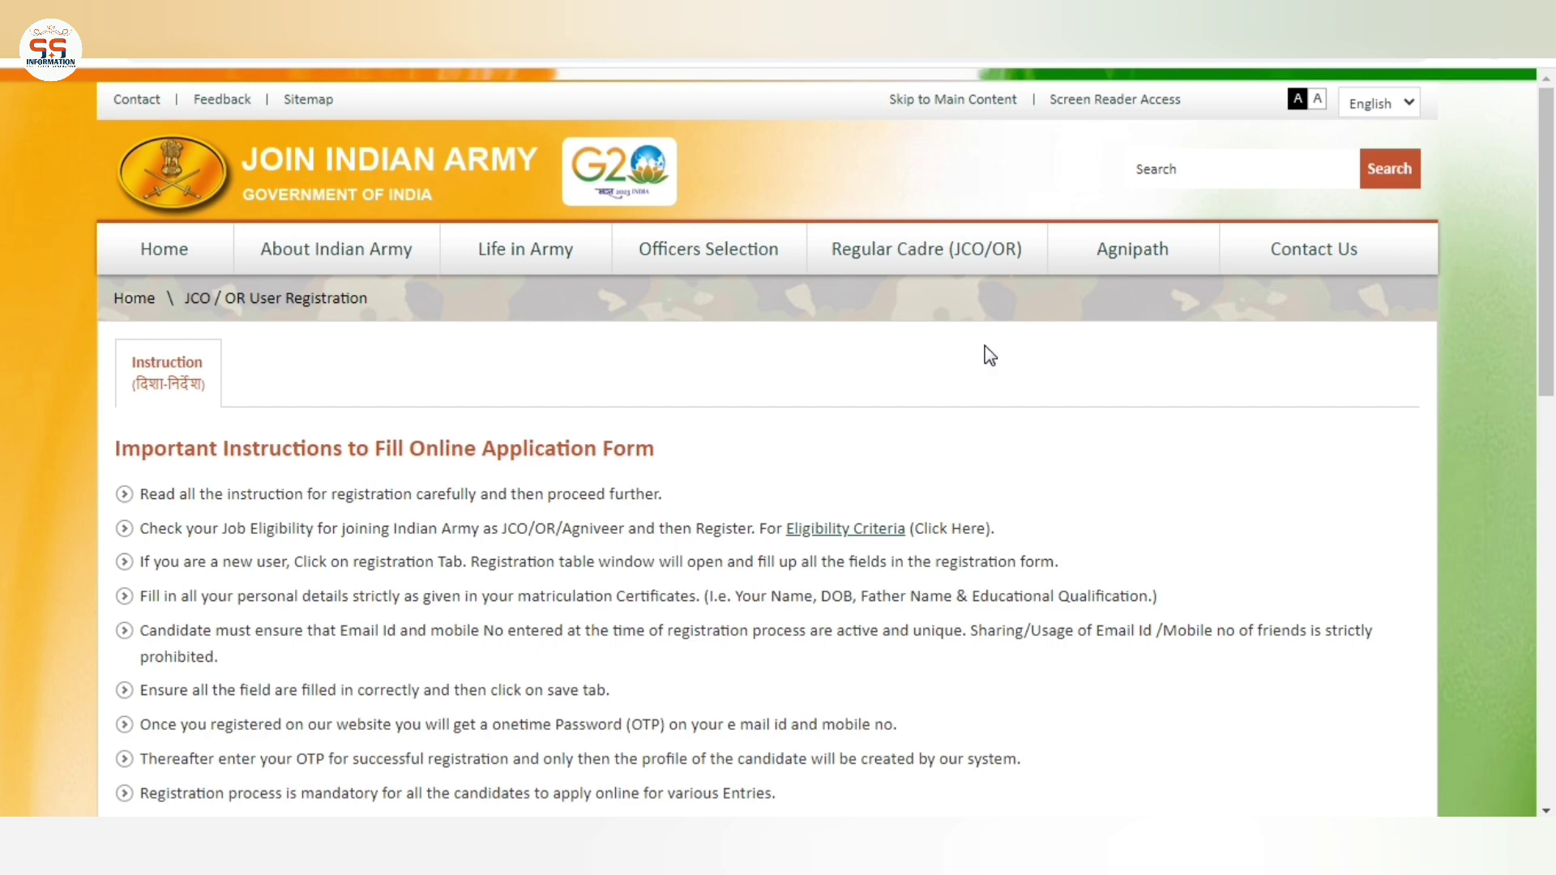
{"action": "scroll", "coordinate": [985, 345], "scroll_direction": "down", "scroll_amount": 15}
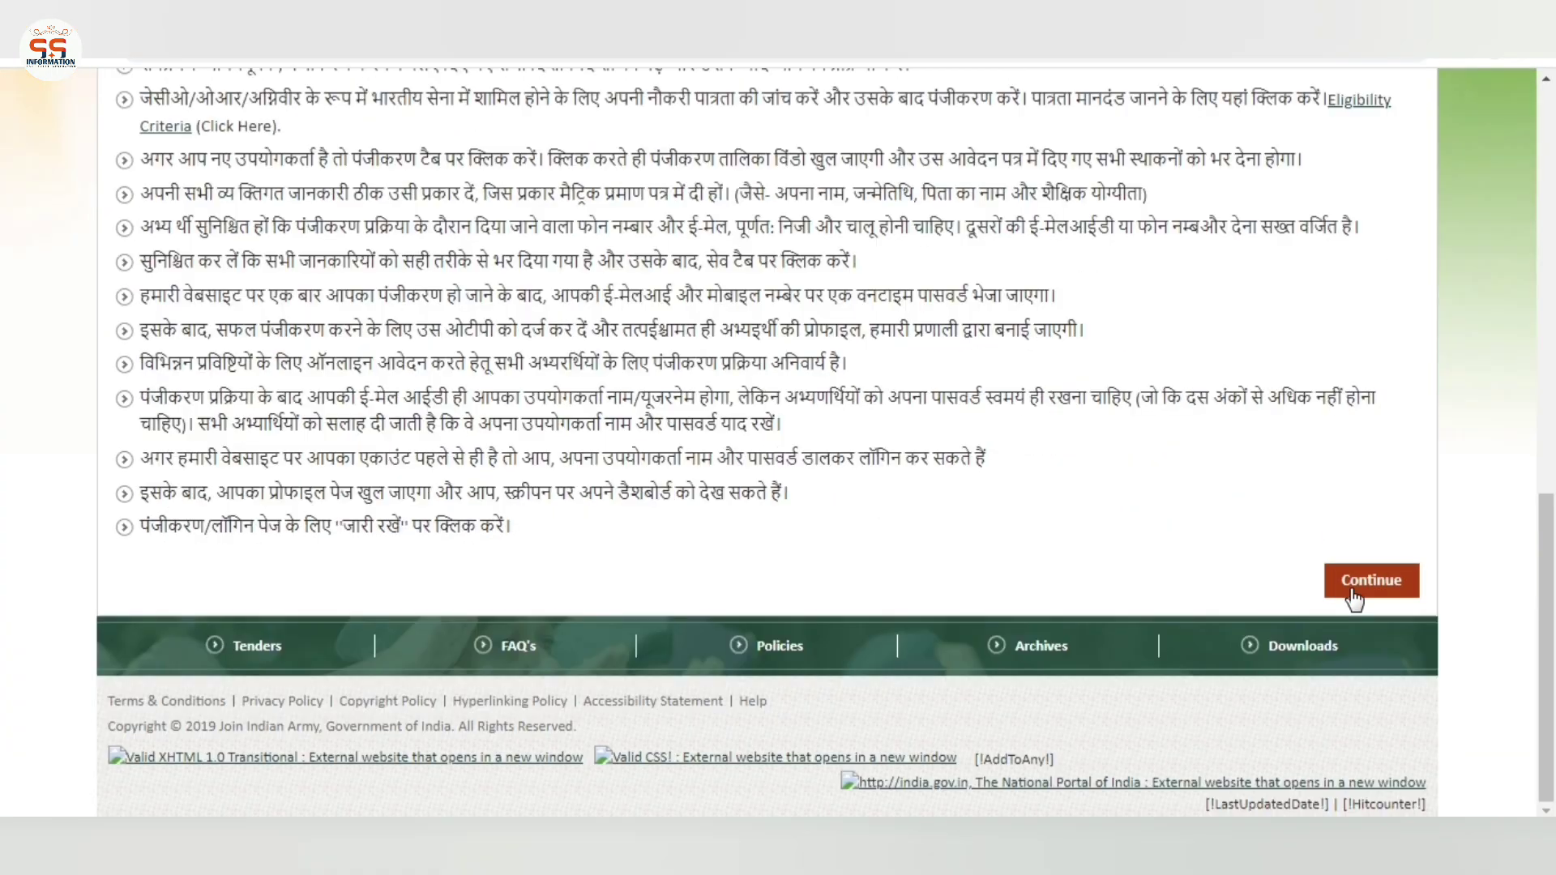
{"action": "left_click", "coordinate": [1352, 592]}
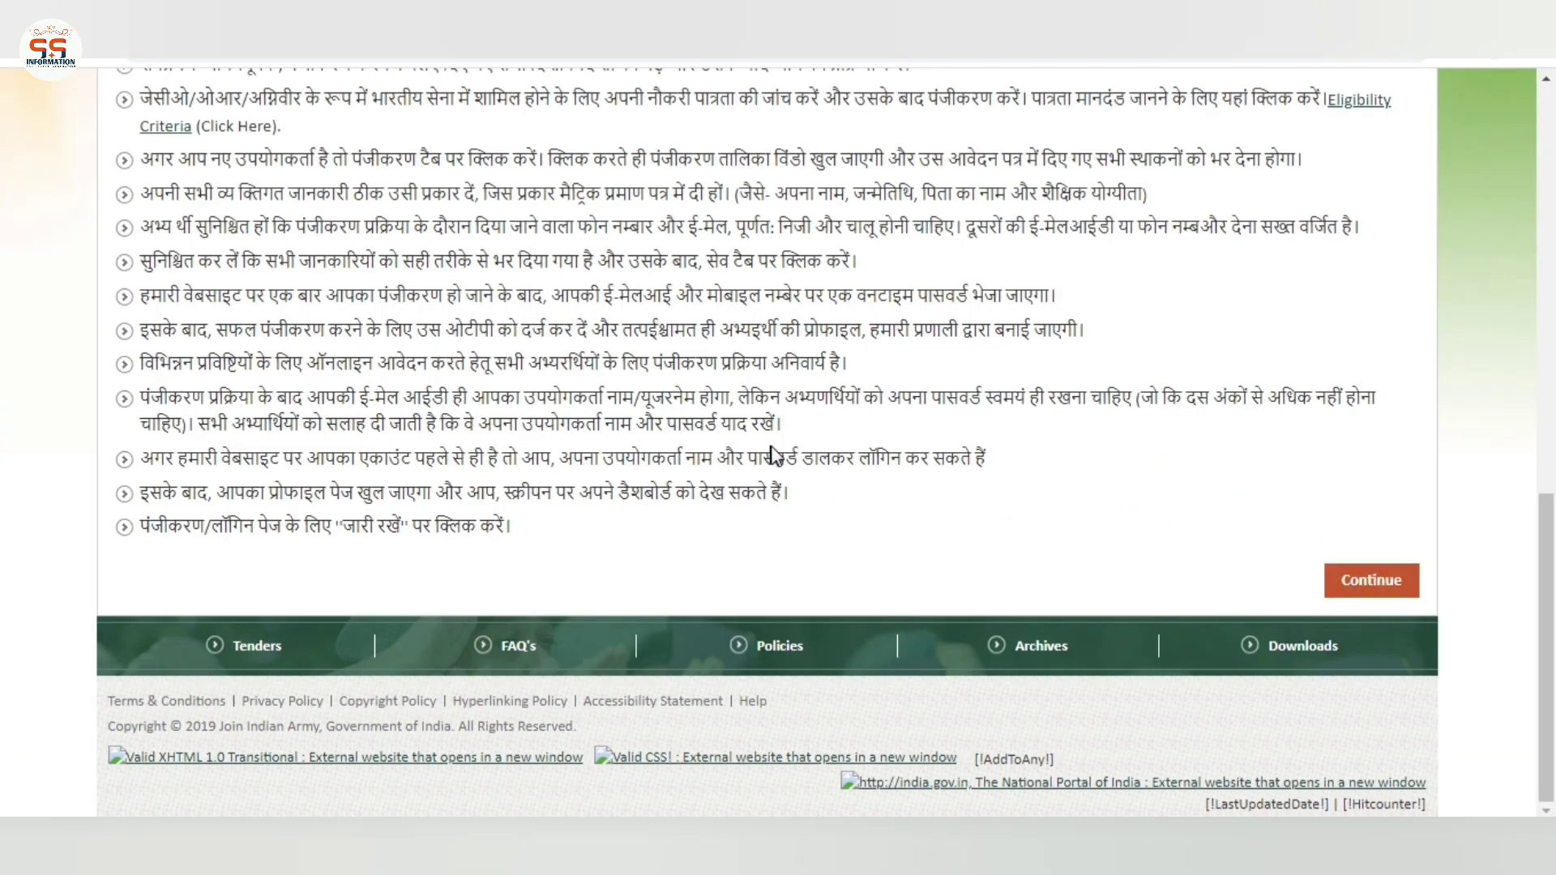
{"action": "scroll", "coordinate": [774, 455], "scroll_direction": "down", "scroll_amount": 1}
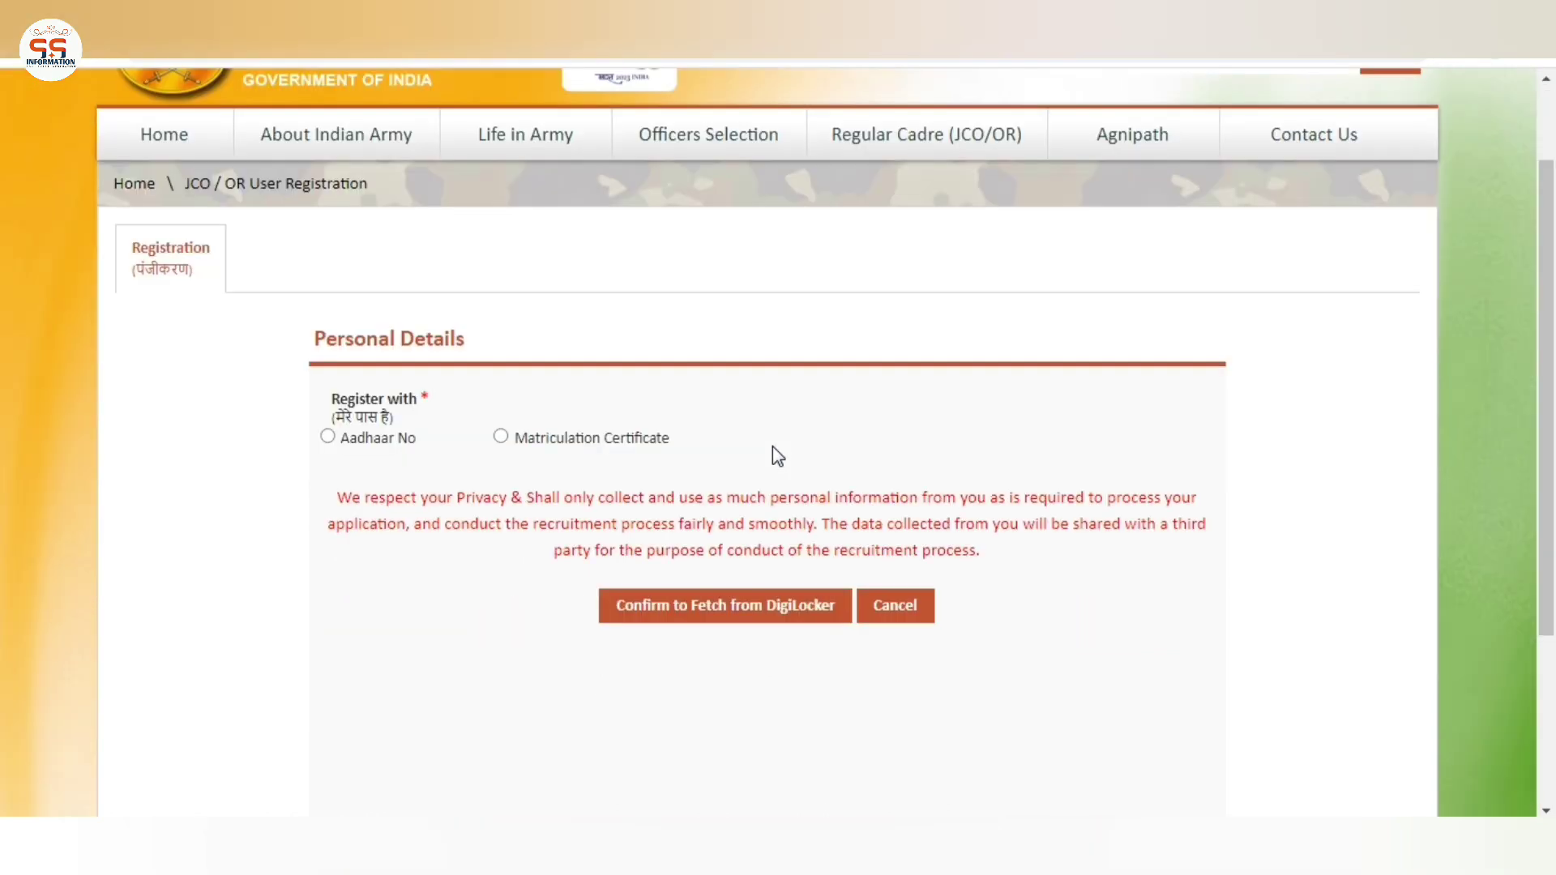
Register with Matriculation Certificate and confirm fetching its details from DigiLocker
{"action": "left_click_drag", "start_coordinate": [305, 340], "coordinate": [777, 434]}
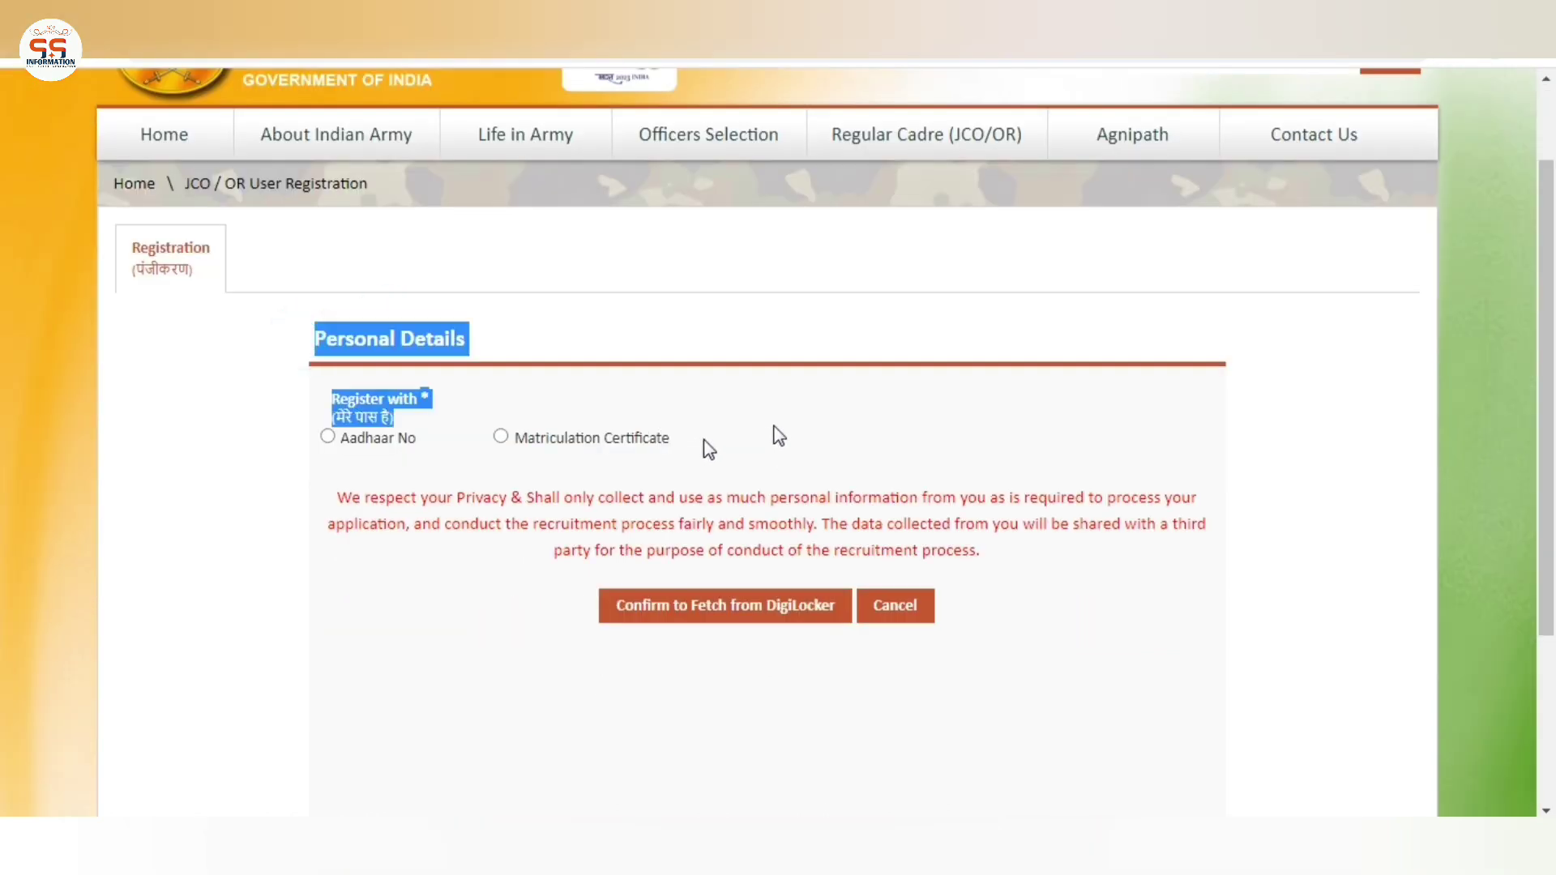
{"action": "left_click", "coordinate": [835, 420]}
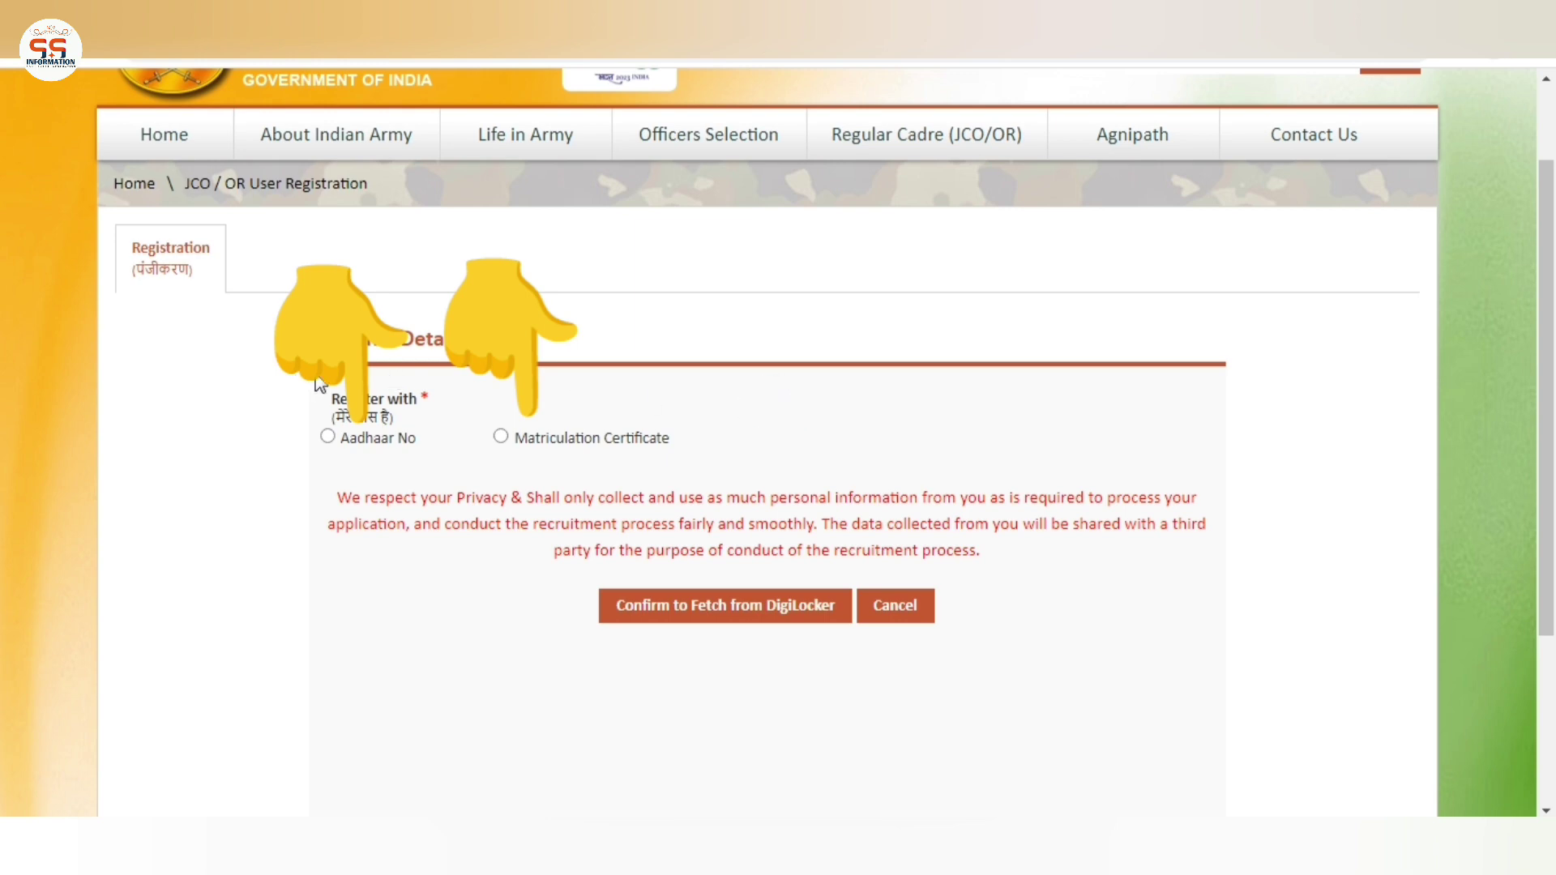
{"action": "left_click_drag", "start_coordinate": [320, 384], "coordinate": [685, 439]}
{"action": "left_click", "coordinate": [688, 424]}
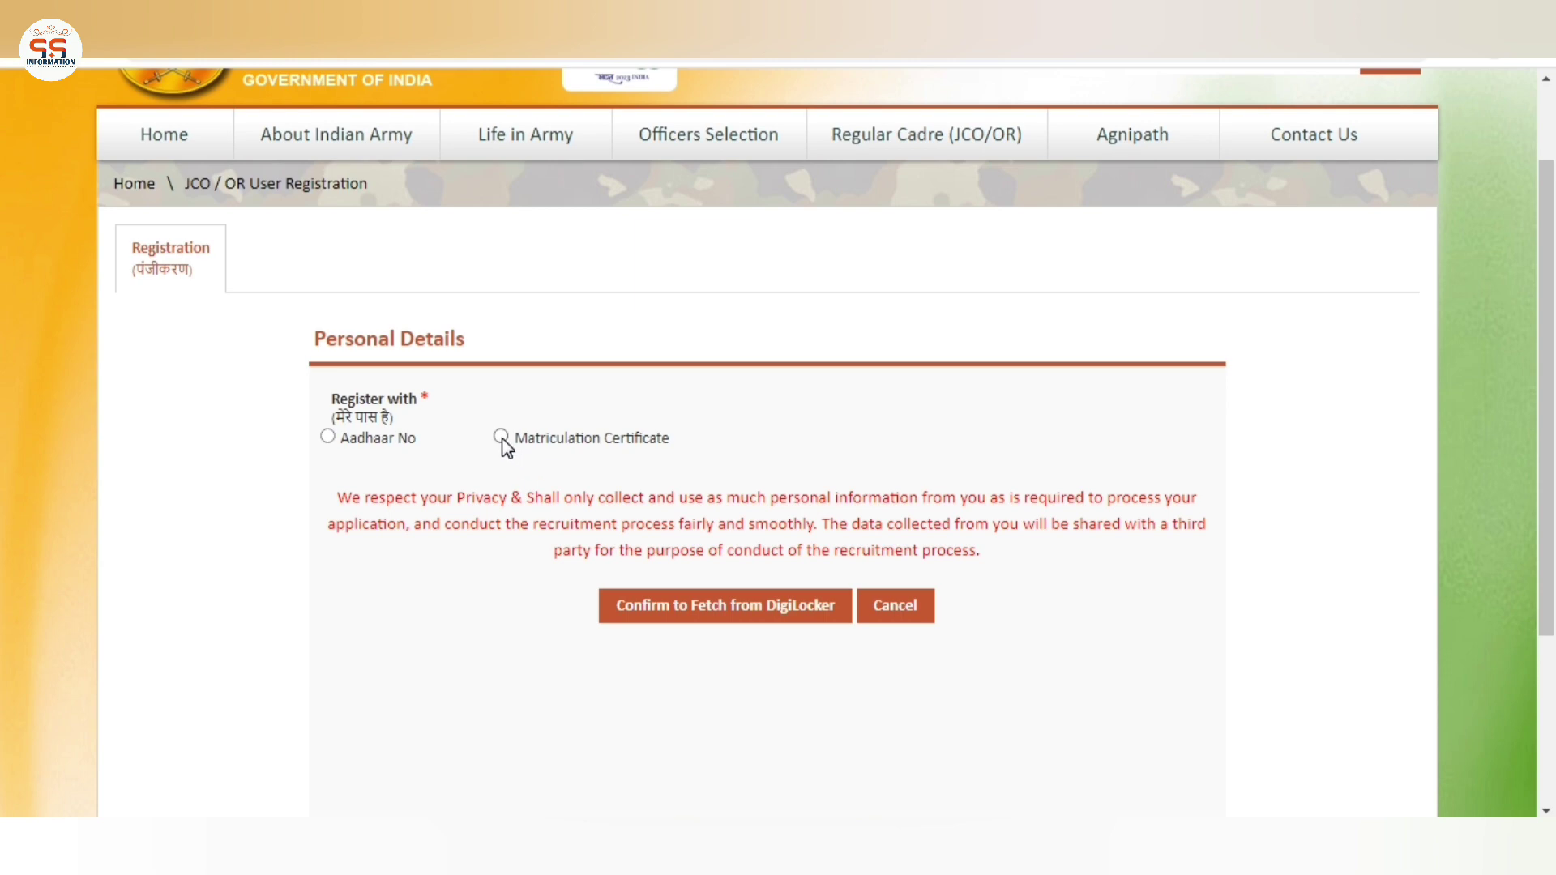
{"action": "scroll", "coordinate": [605, 418], "scroll_direction": "up", "scroll_amount": 2}
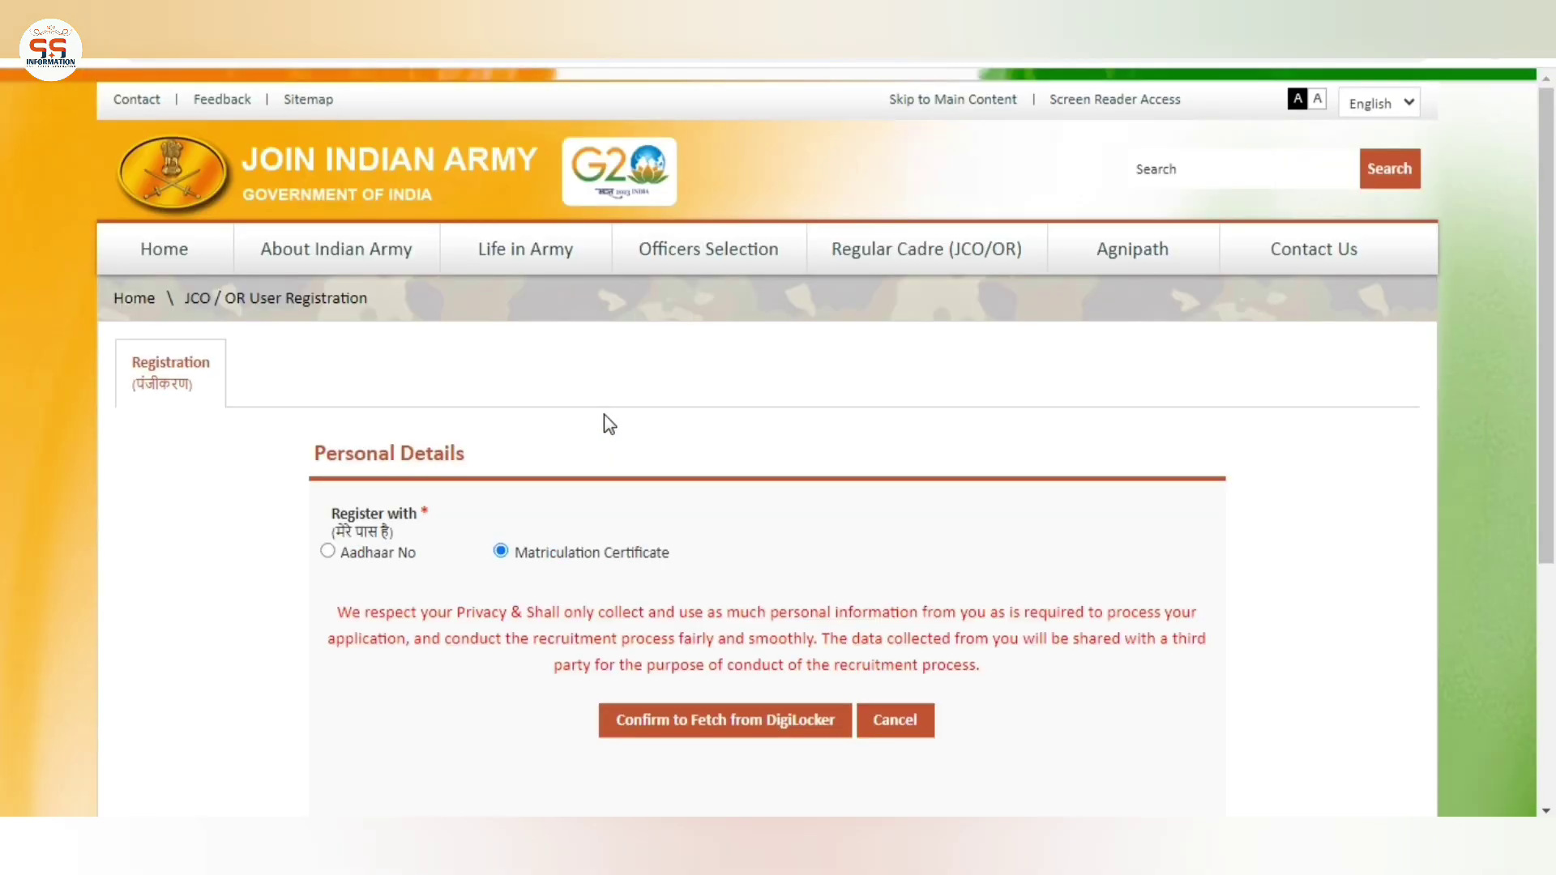
{"action": "scroll", "coordinate": [605, 415], "scroll_direction": "down", "scroll_amount": 2}
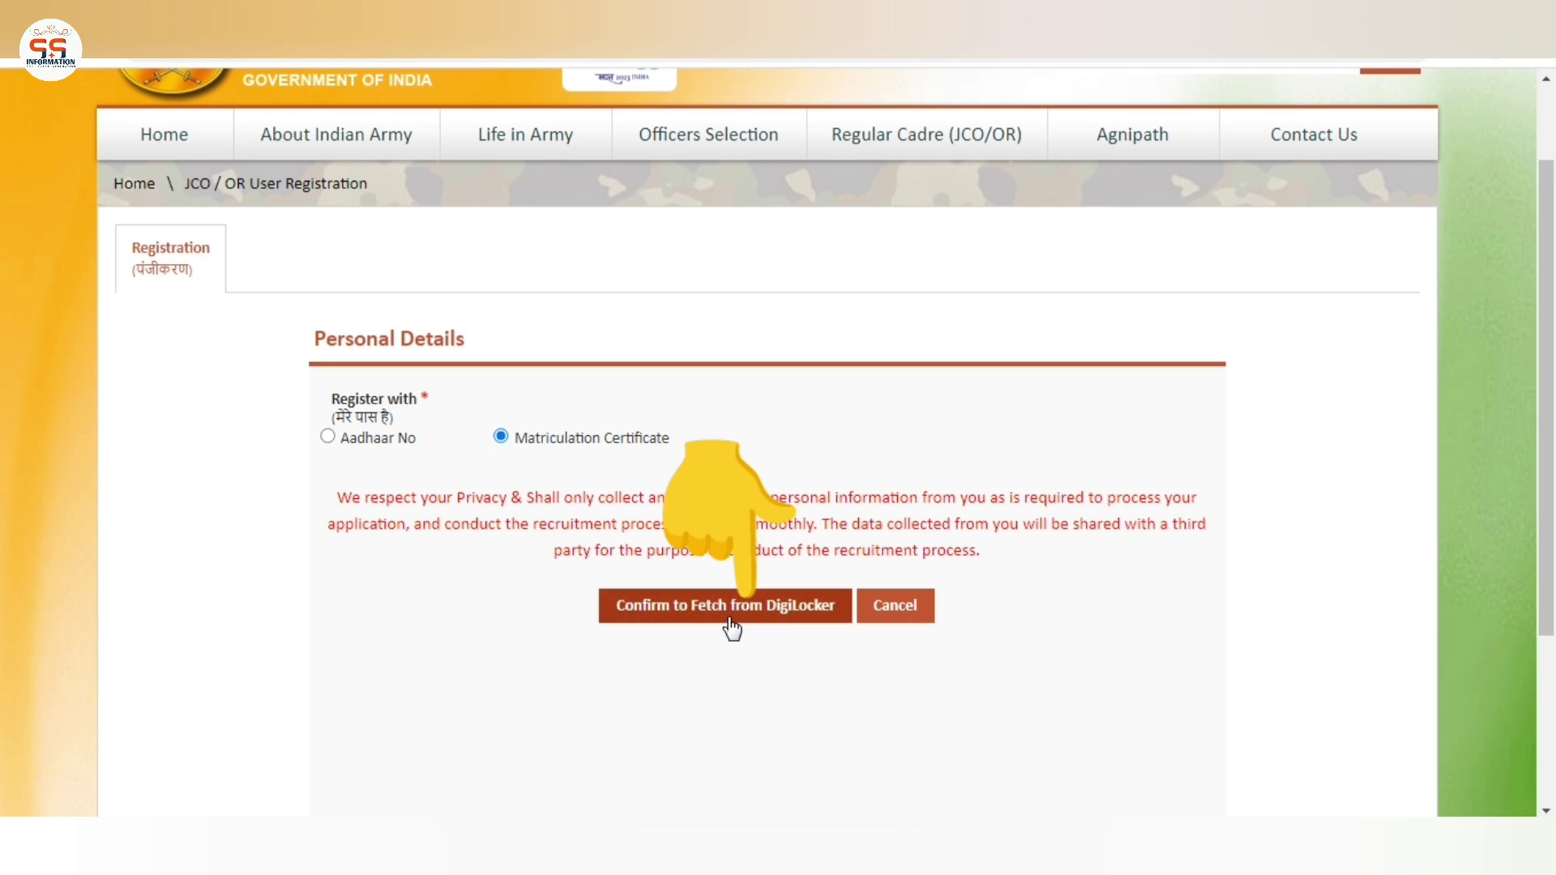
{"action": "left_click", "coordinate": [732, 627]}
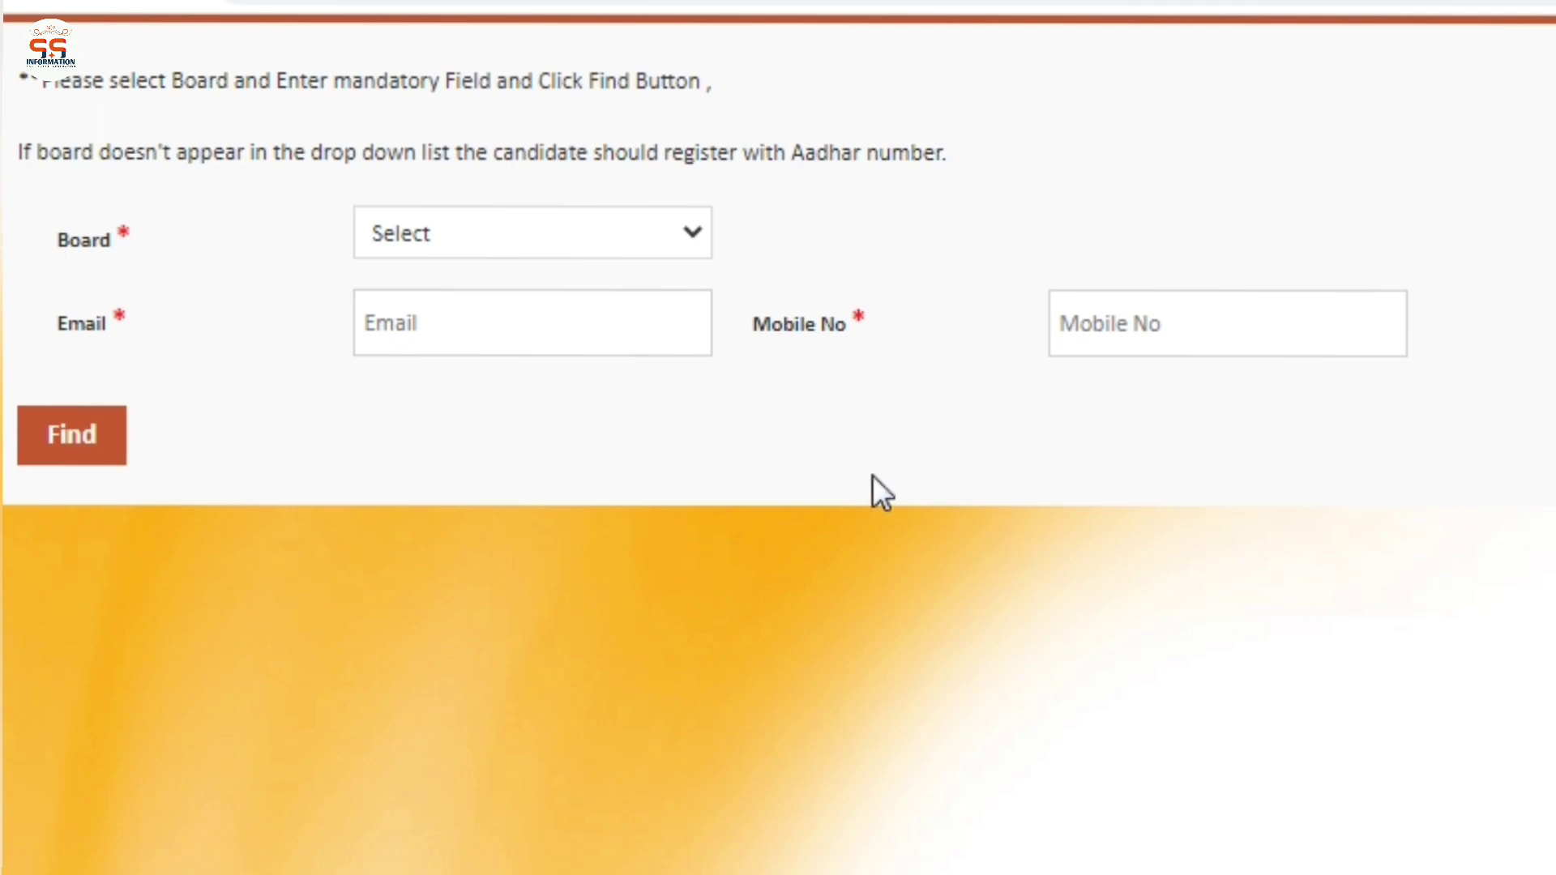
Choose MP State Board of Secondary Education as the Board
{"action": "left_click", "coordinate": [870, 475]}
{"action": "left_click_drag", "start_coordinate": [52, 243], "coordinate": [139, 246]}
{"action": "left_click", "coordinate": [601, 235]}
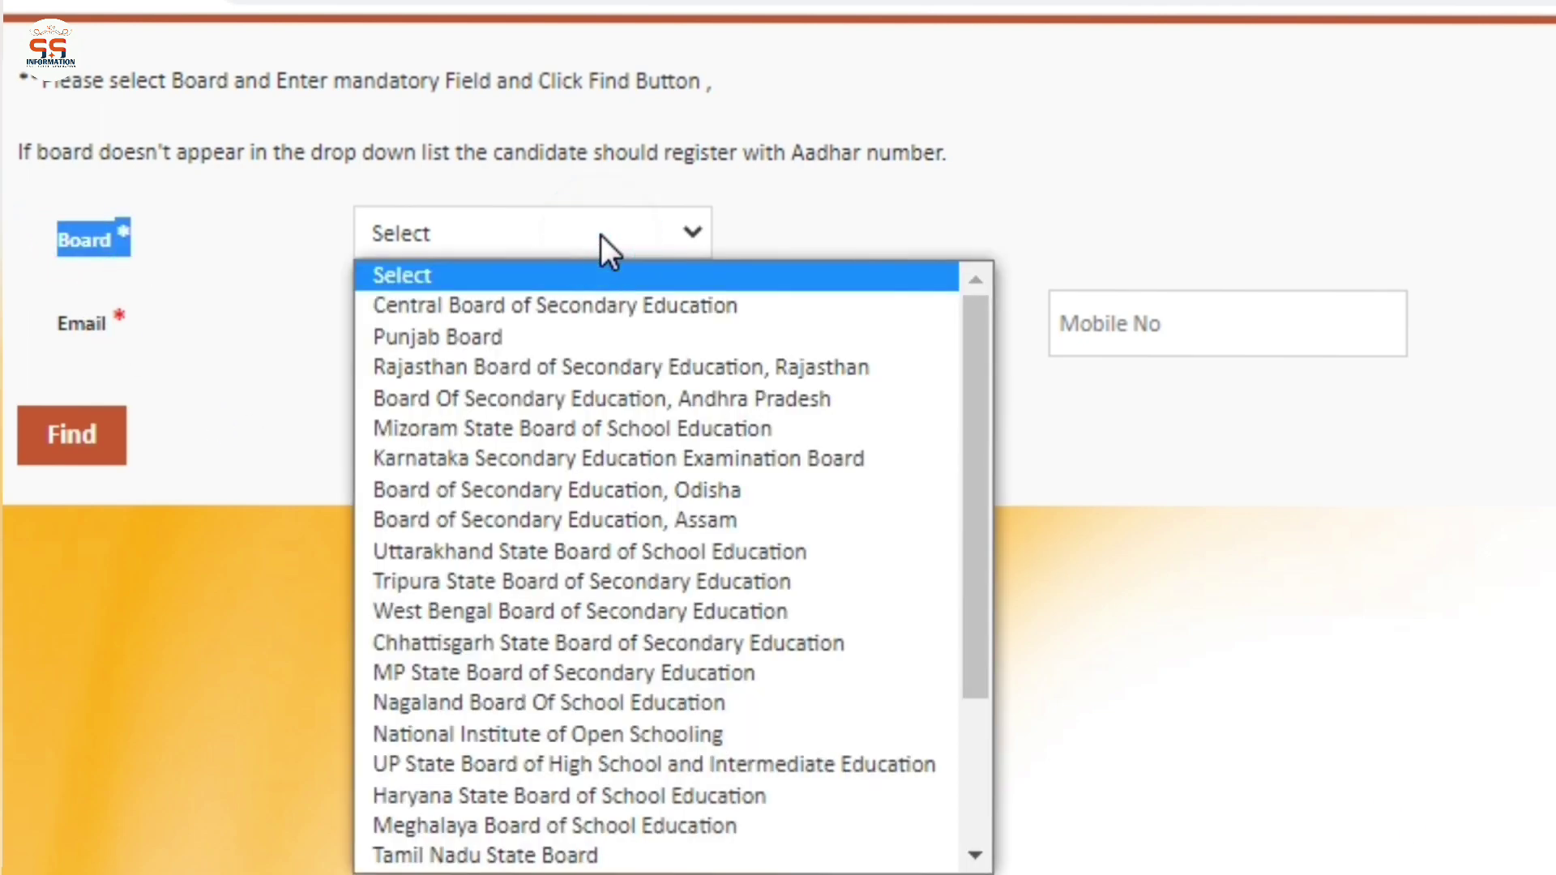
{"action": "key", "text": "m"}
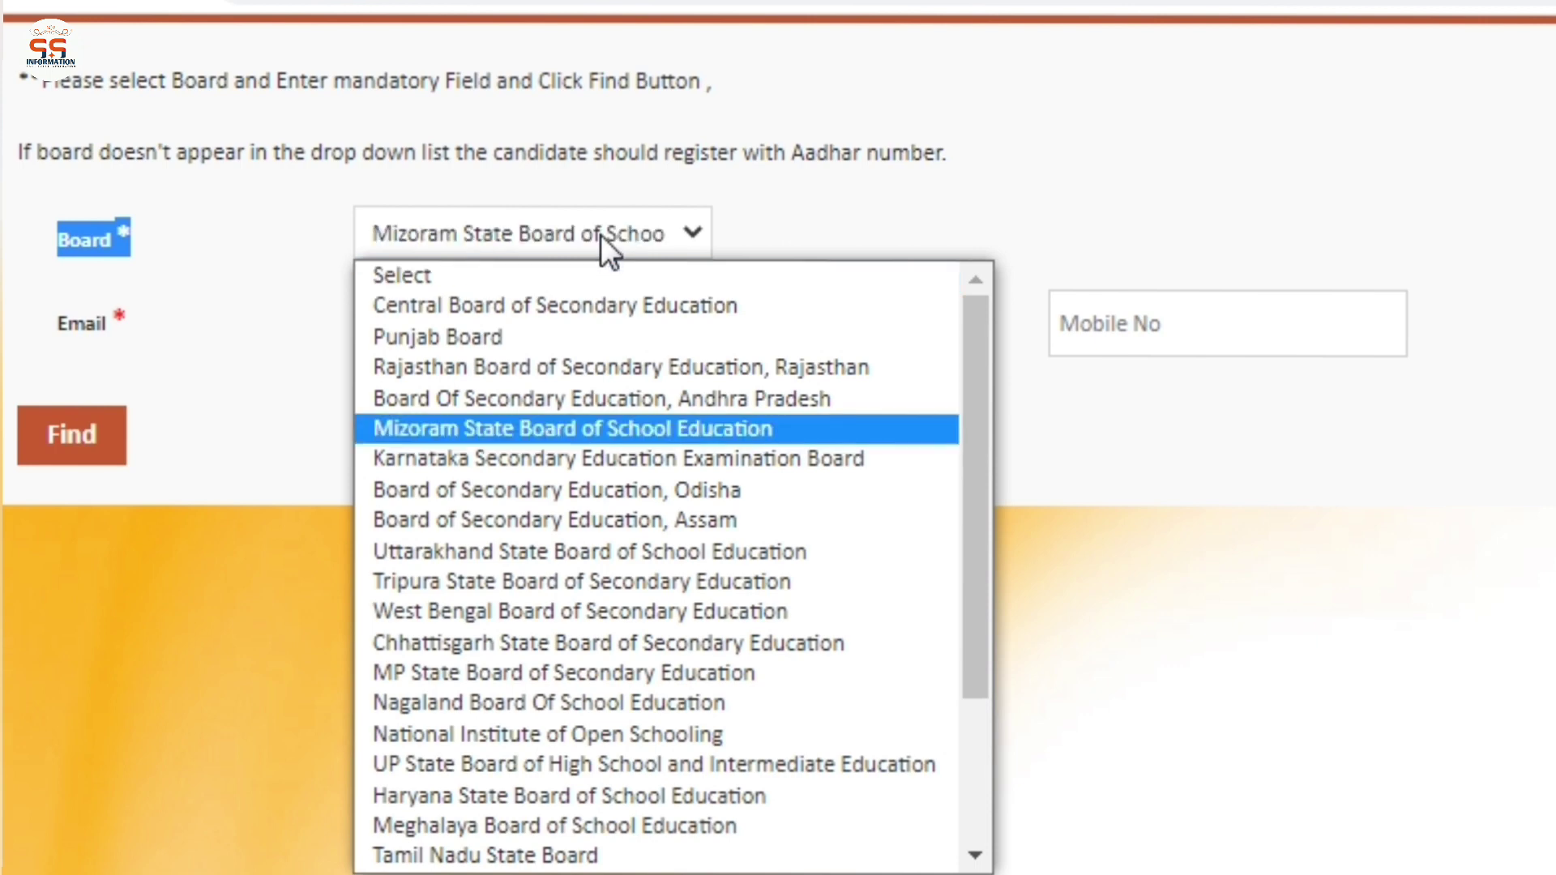
{"action": "key", "text": "b"}
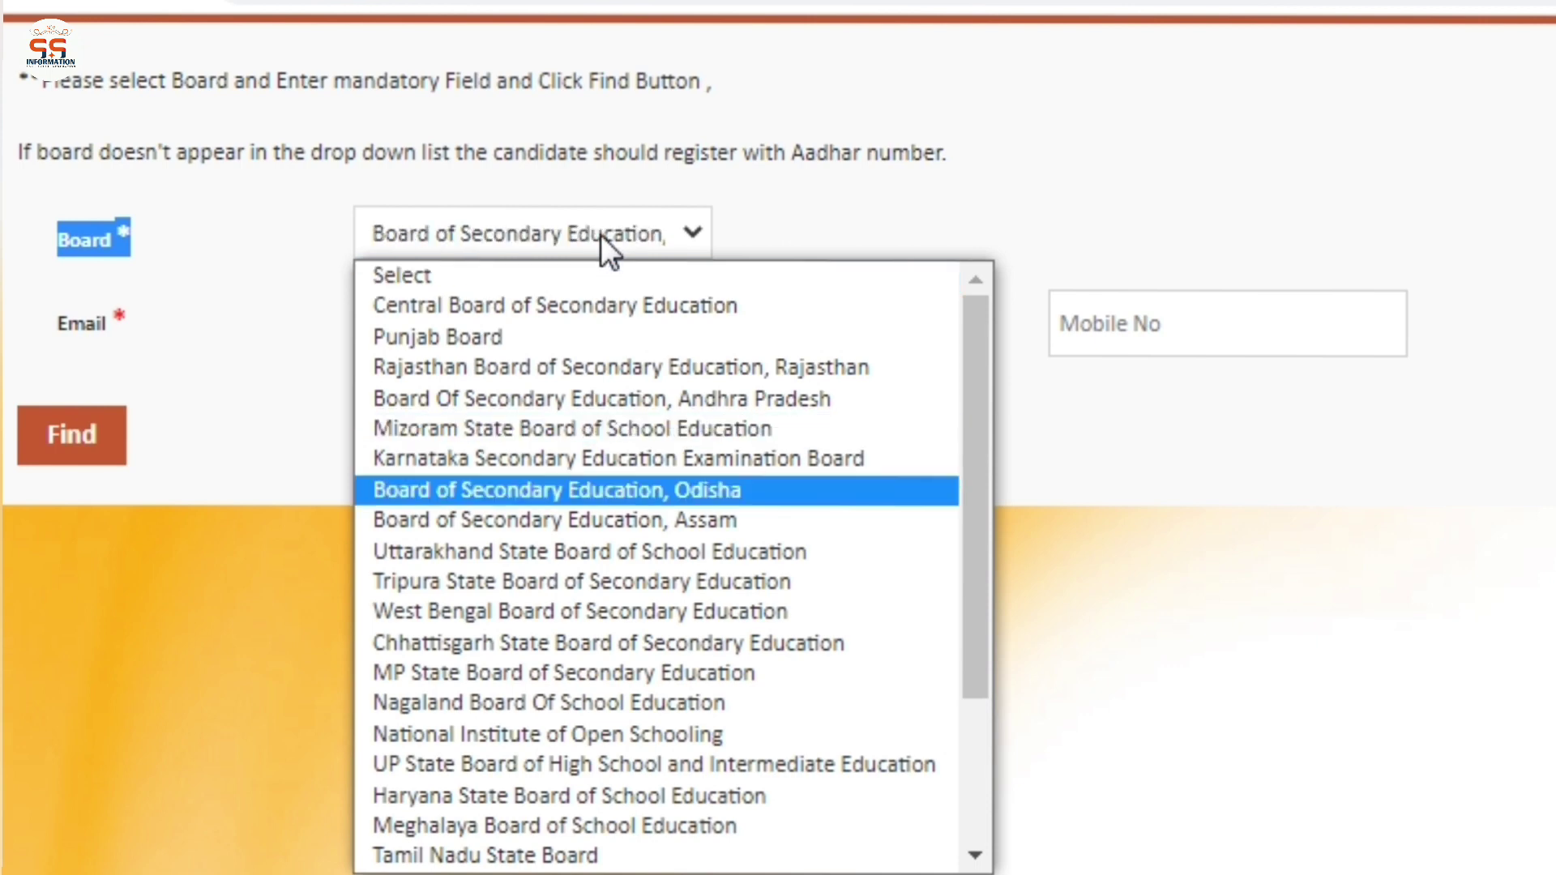
{"action": "key", "text": "u"}
{"action": "key", "text": "t"}
{"action": "key", "text": "c"}
{"action": "key", "text": "m"}
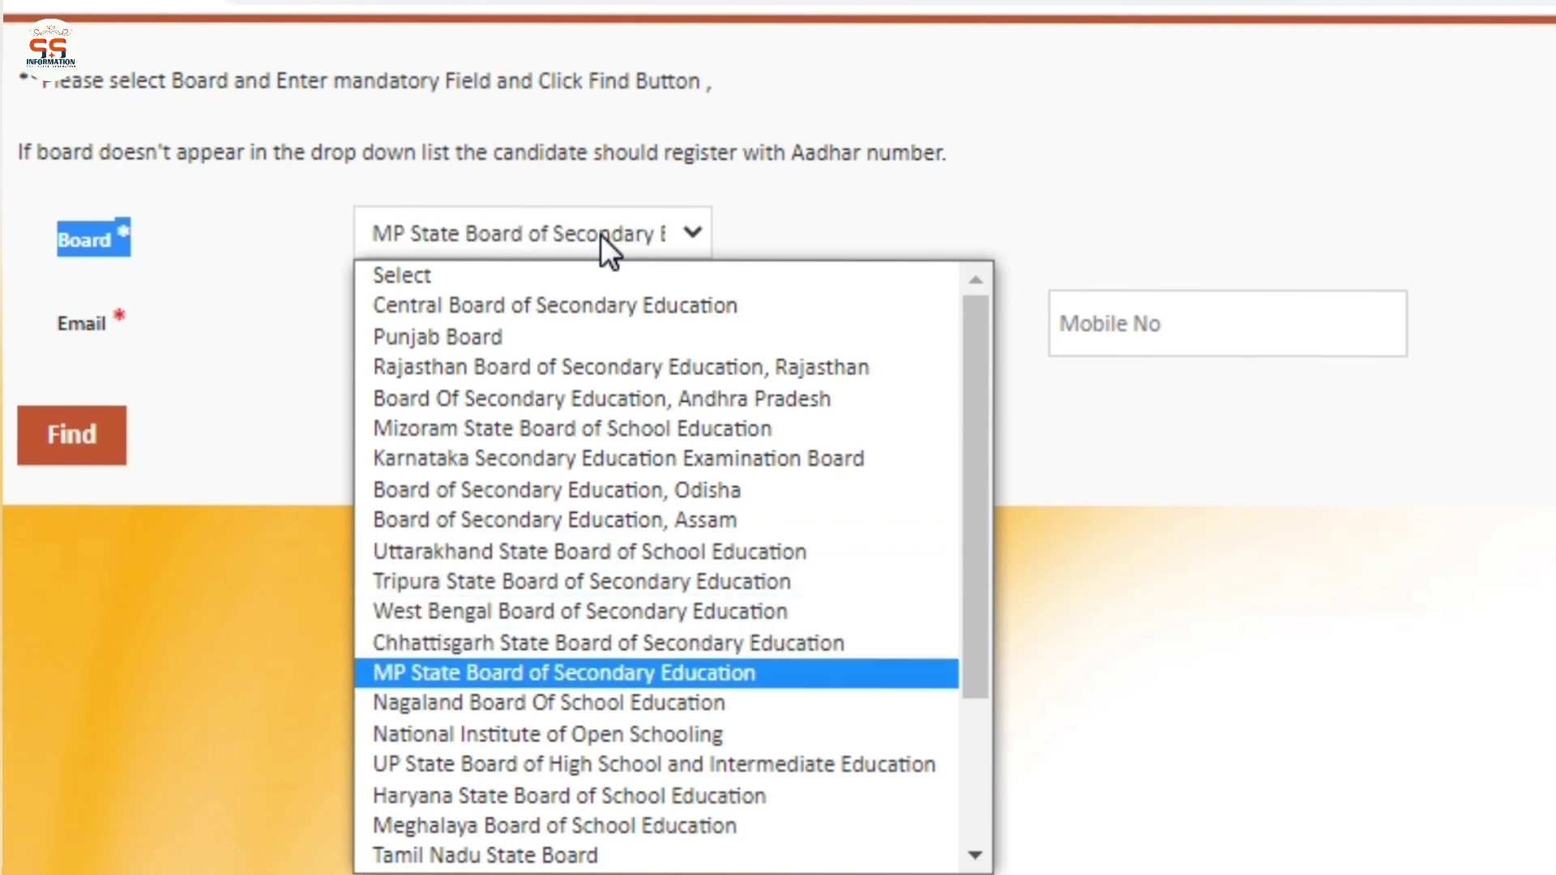
{"action": "key", "text": "Return"}
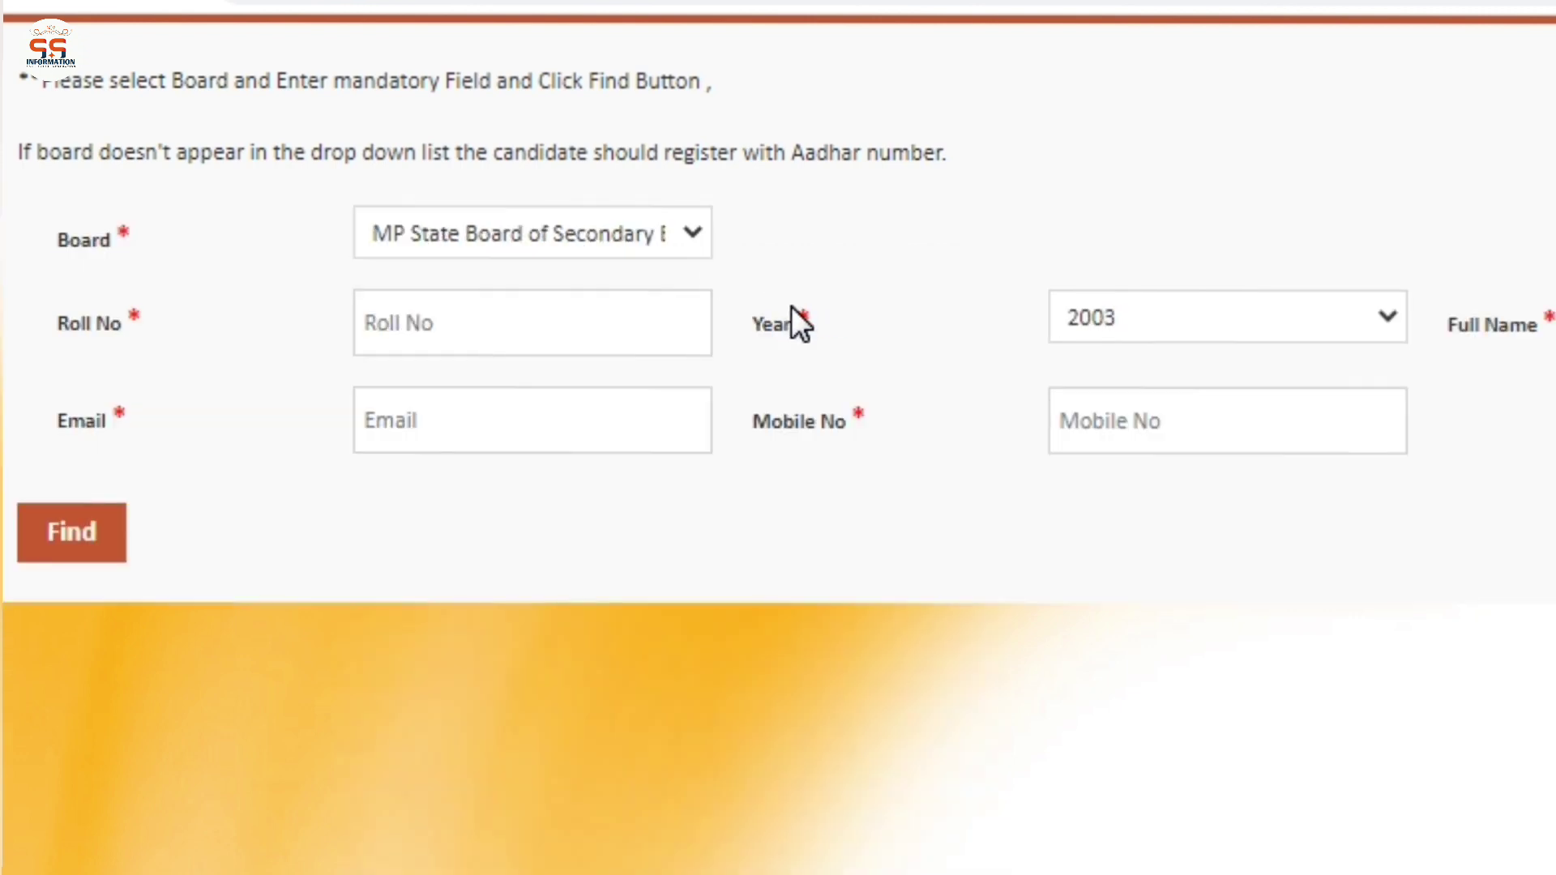
Enter the roll number and keep the year at 2003
{"action": "left_click_drag", "start_coordinate": [68, 323], "coordinate": [185, 338]}
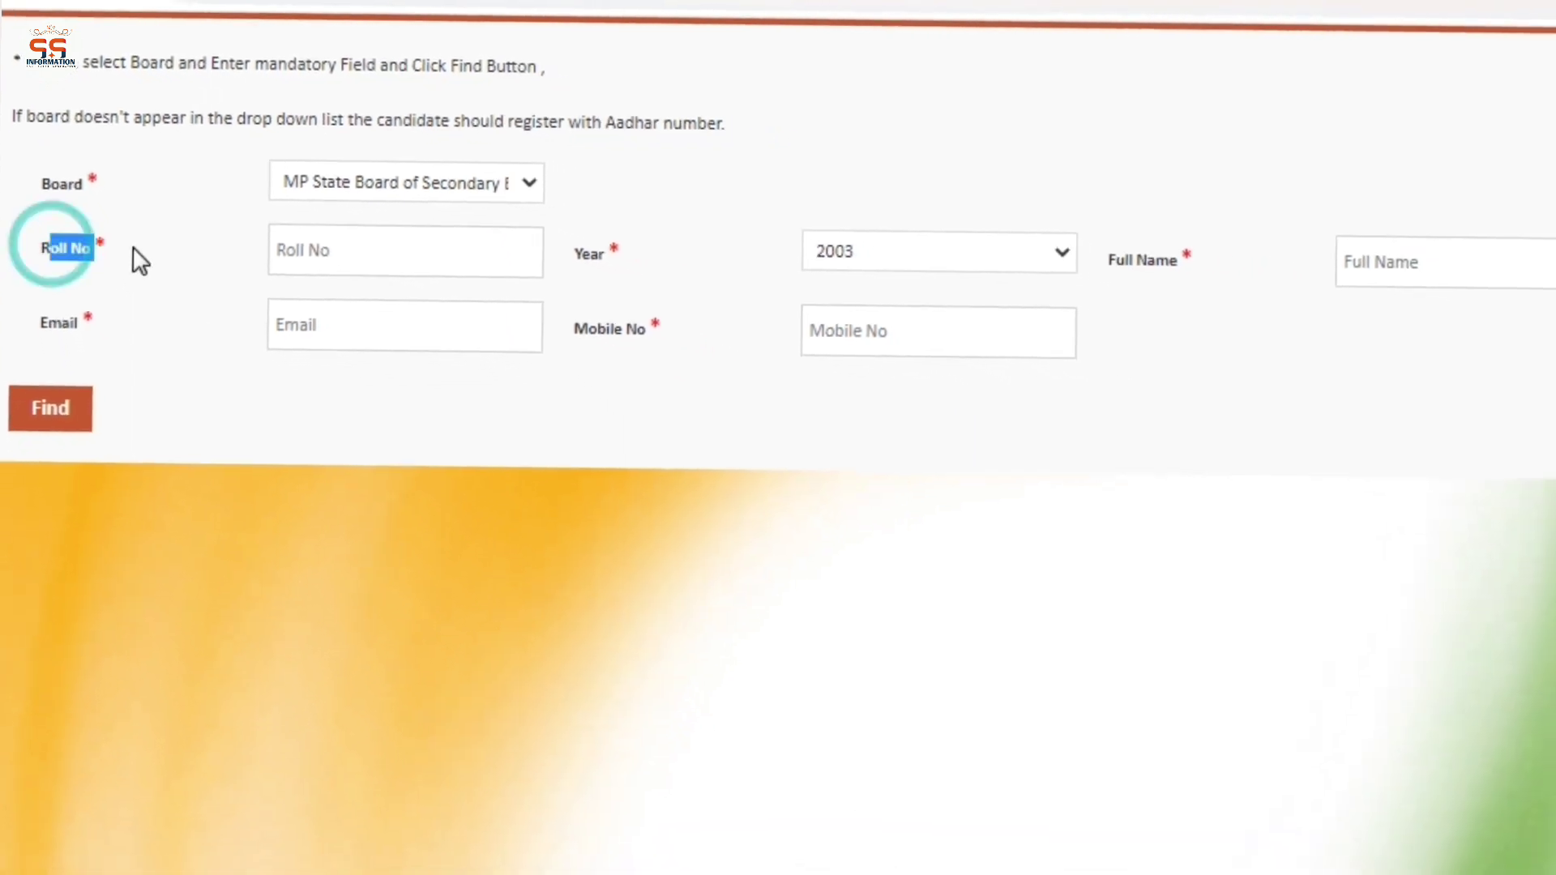
{"action": "left_click", "coordinate": [196, 253]}
{"action": "left_click", "coordinate": [350, 254]}
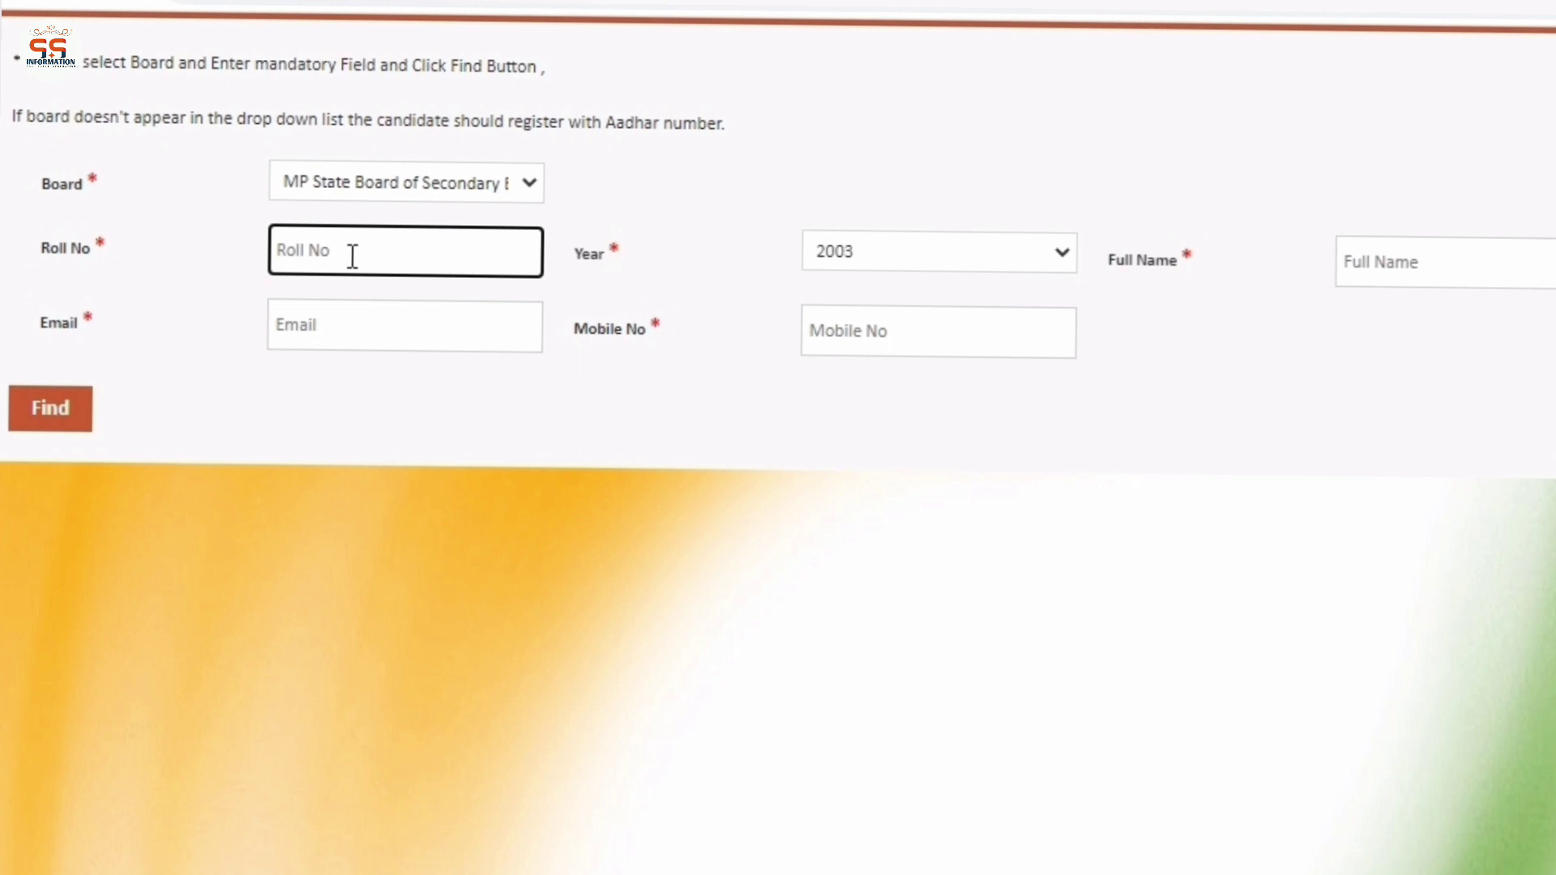
{"action": "key", "text": "Tab"}
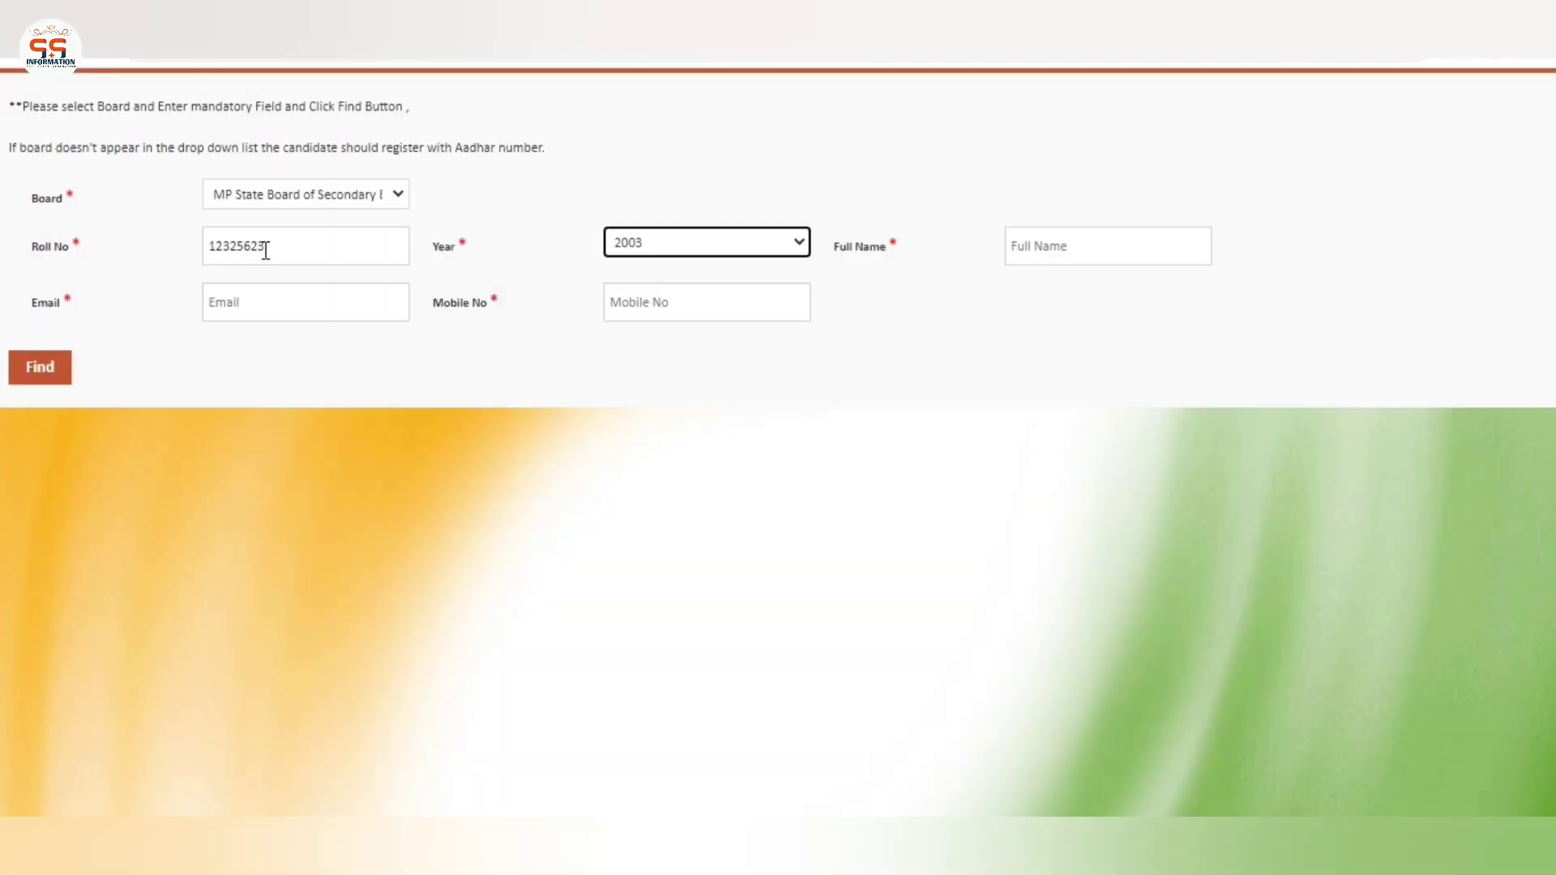
{"action": "left_click", "coordinate": [553, 231]}
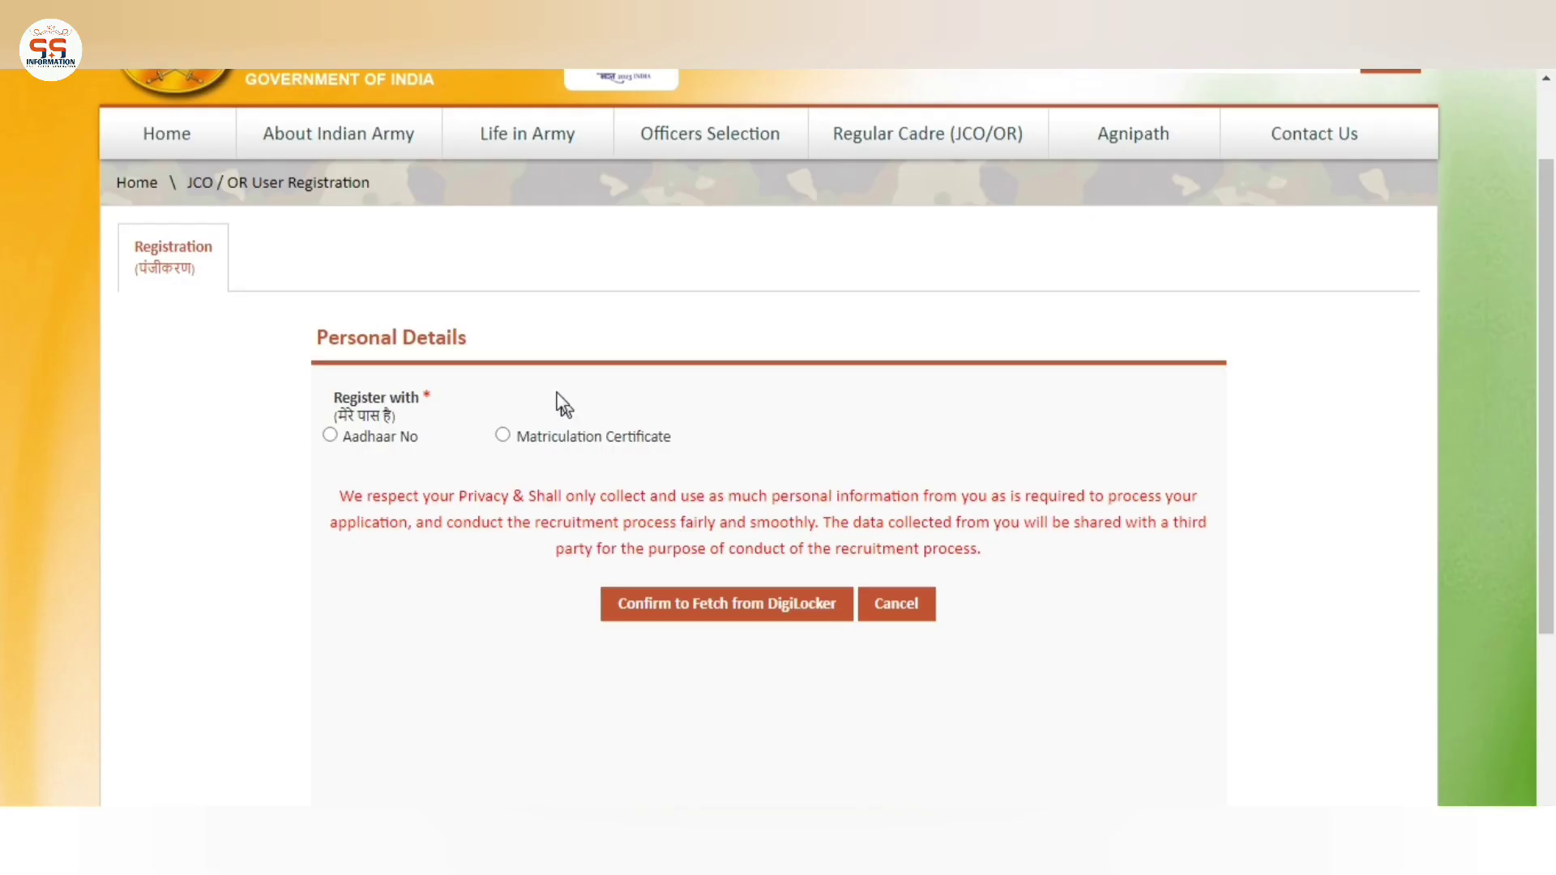
Switch to Aadhaar No, acknowledge the name/DOB warning, and confirm the DigiLocker fetch
{"action": "left_click", "coordinate": [556, 394]}
{"action": "scroll", "coordinate": [562, 403], "scroll_direction": "down", "scroll_amount": 2}
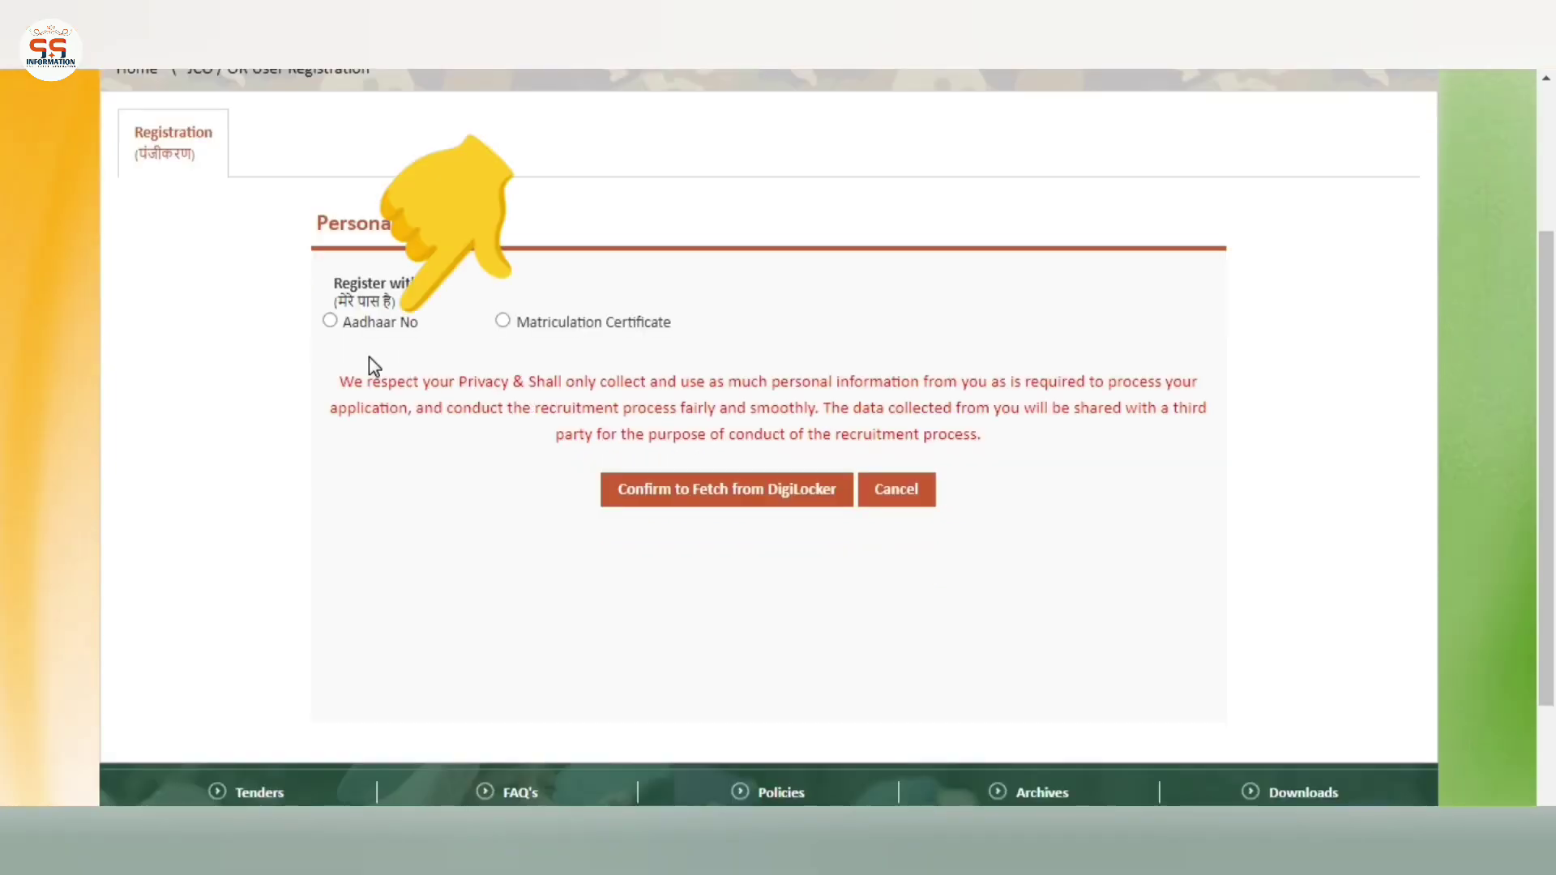
{"action": "left_click", "coordinate": [330, 321]}
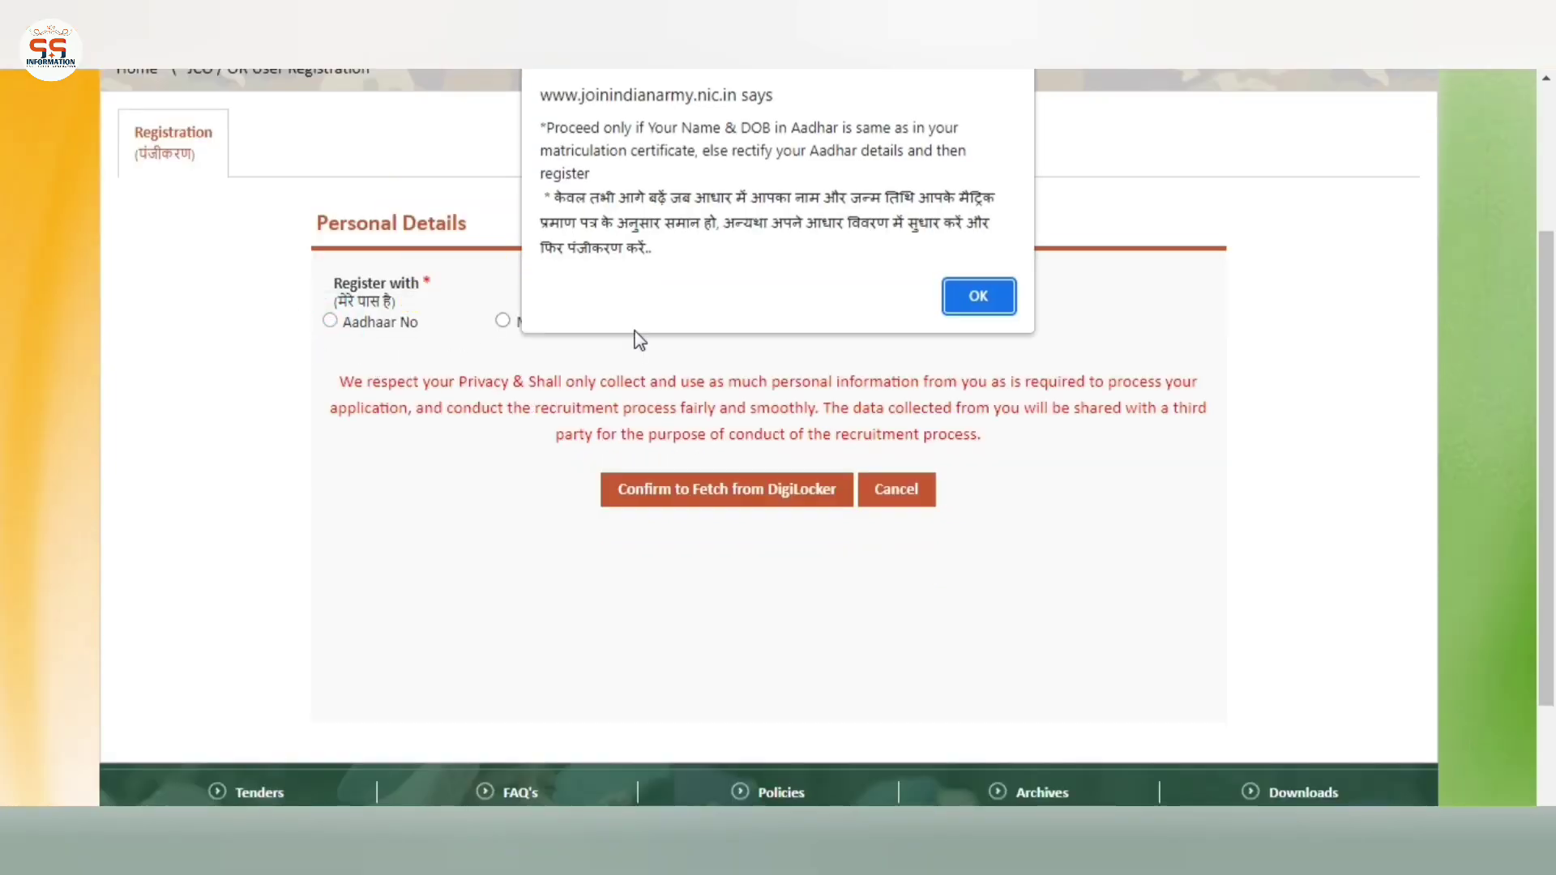
{"action": "left_click", "coordinate": [982, 312]}
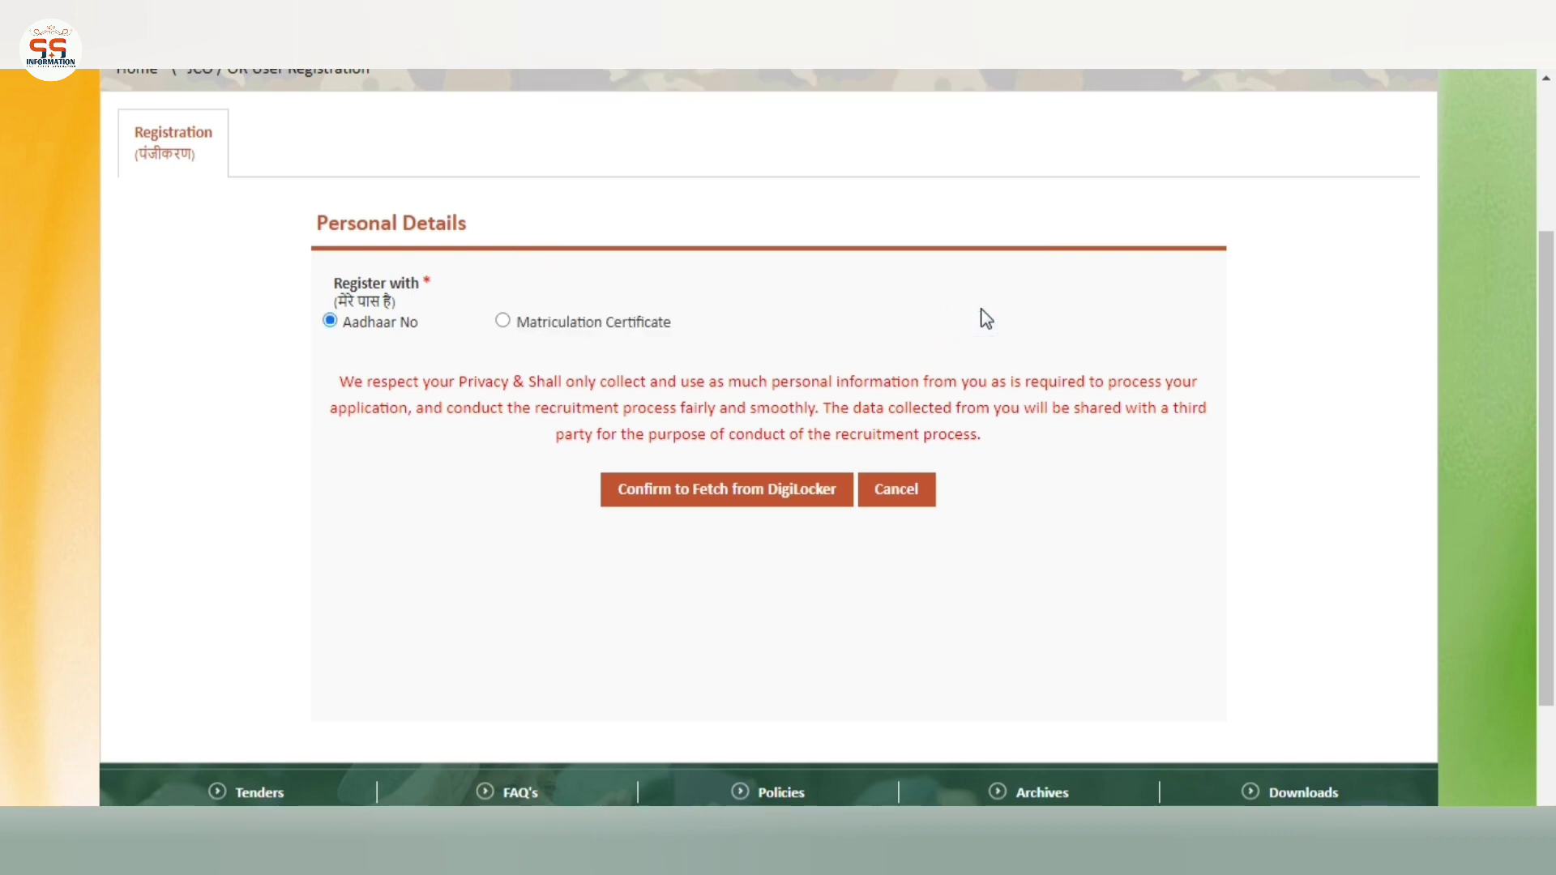
{"action": "scroll", "coordinate": [747, 625], "scroll_direction": "up", "scroll_amount": 2}
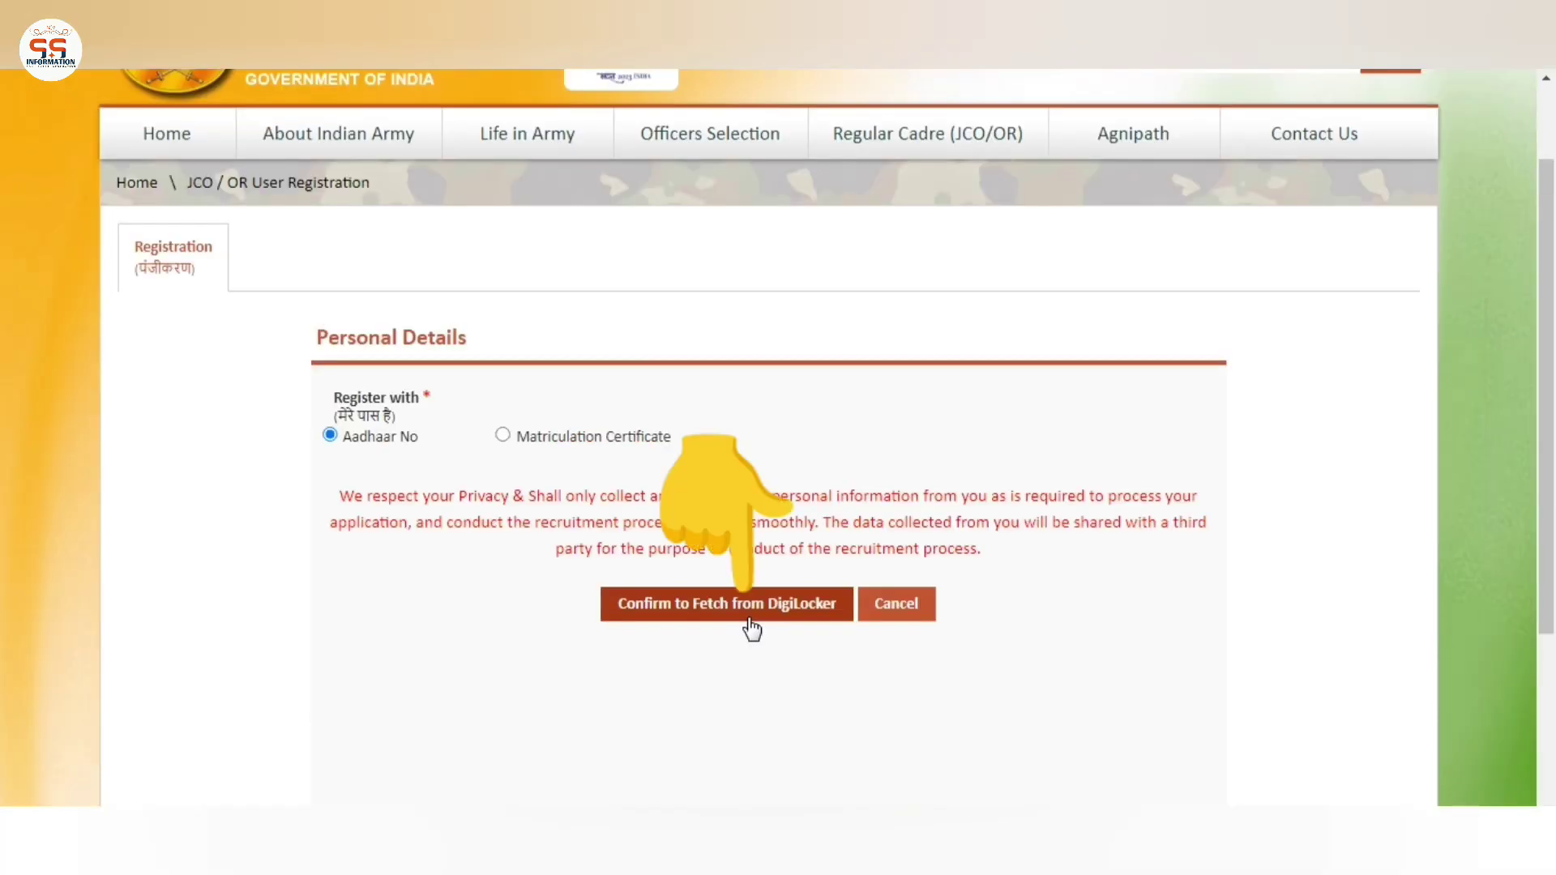
{"action": "left_click", "coordinate": [750, 628]}
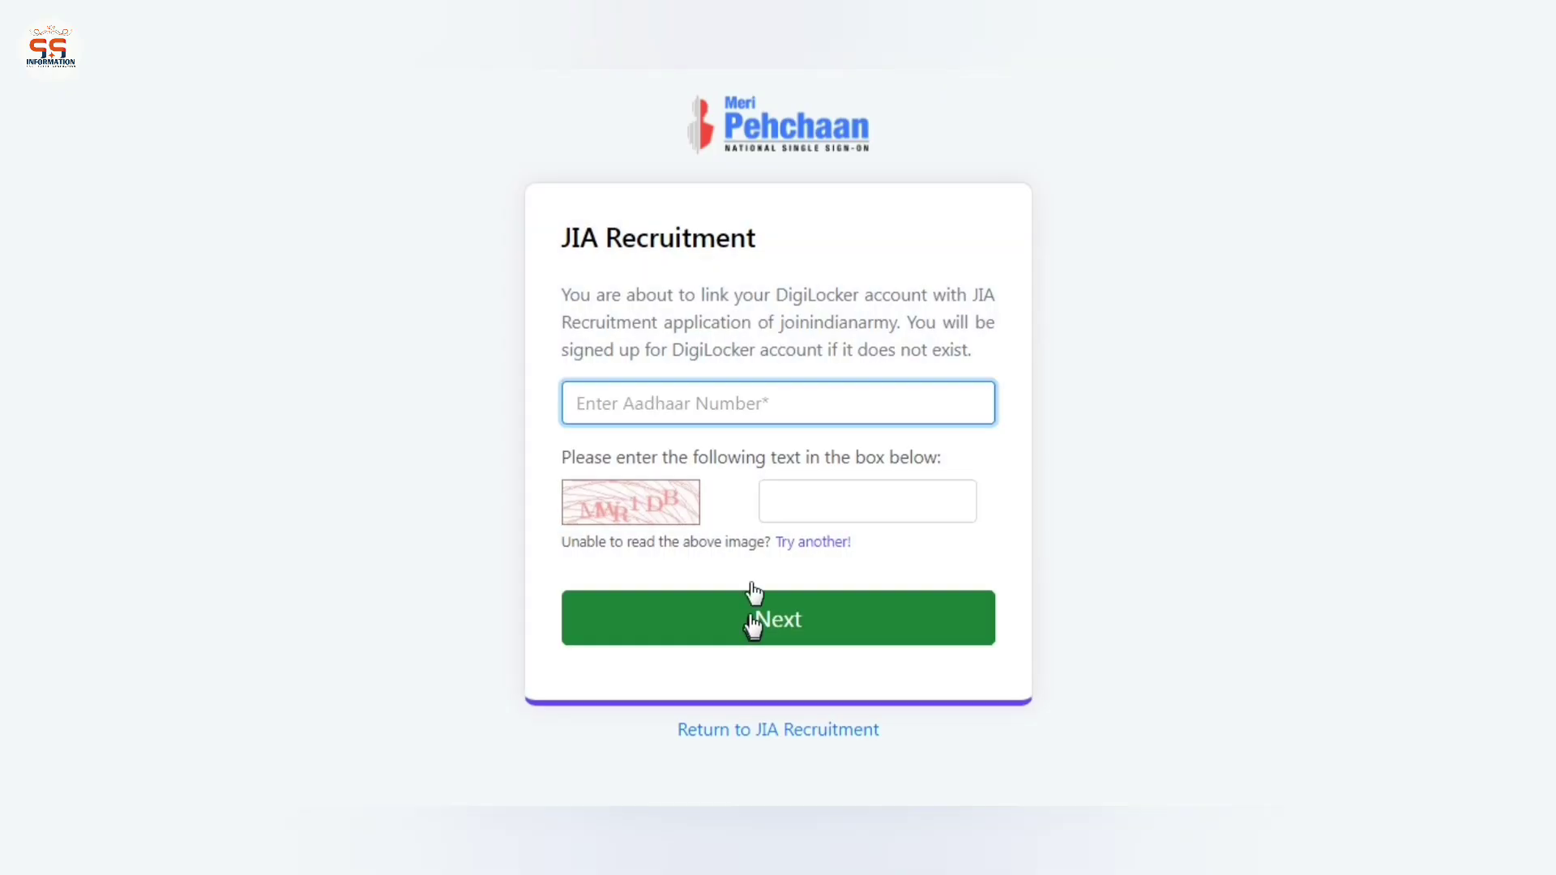
Enter the Aadhaar number and captcha on Meri Pehchaan and proceed to verification
{"action": "left_click", "coordinate": [723, 411]}
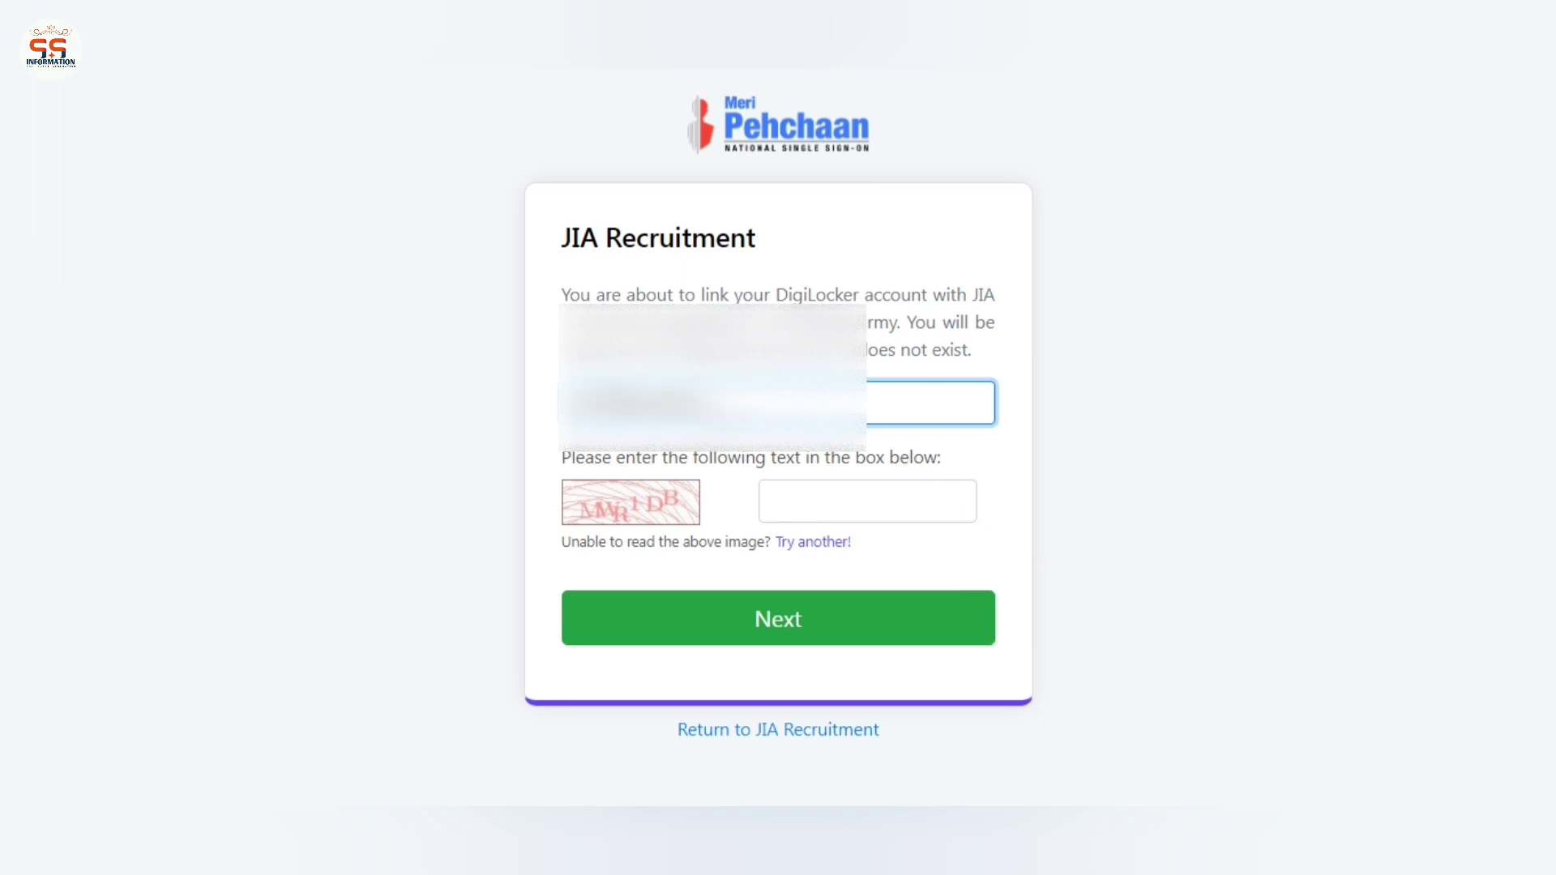
{"action": "left_click", "coordinate": [851, 498]}
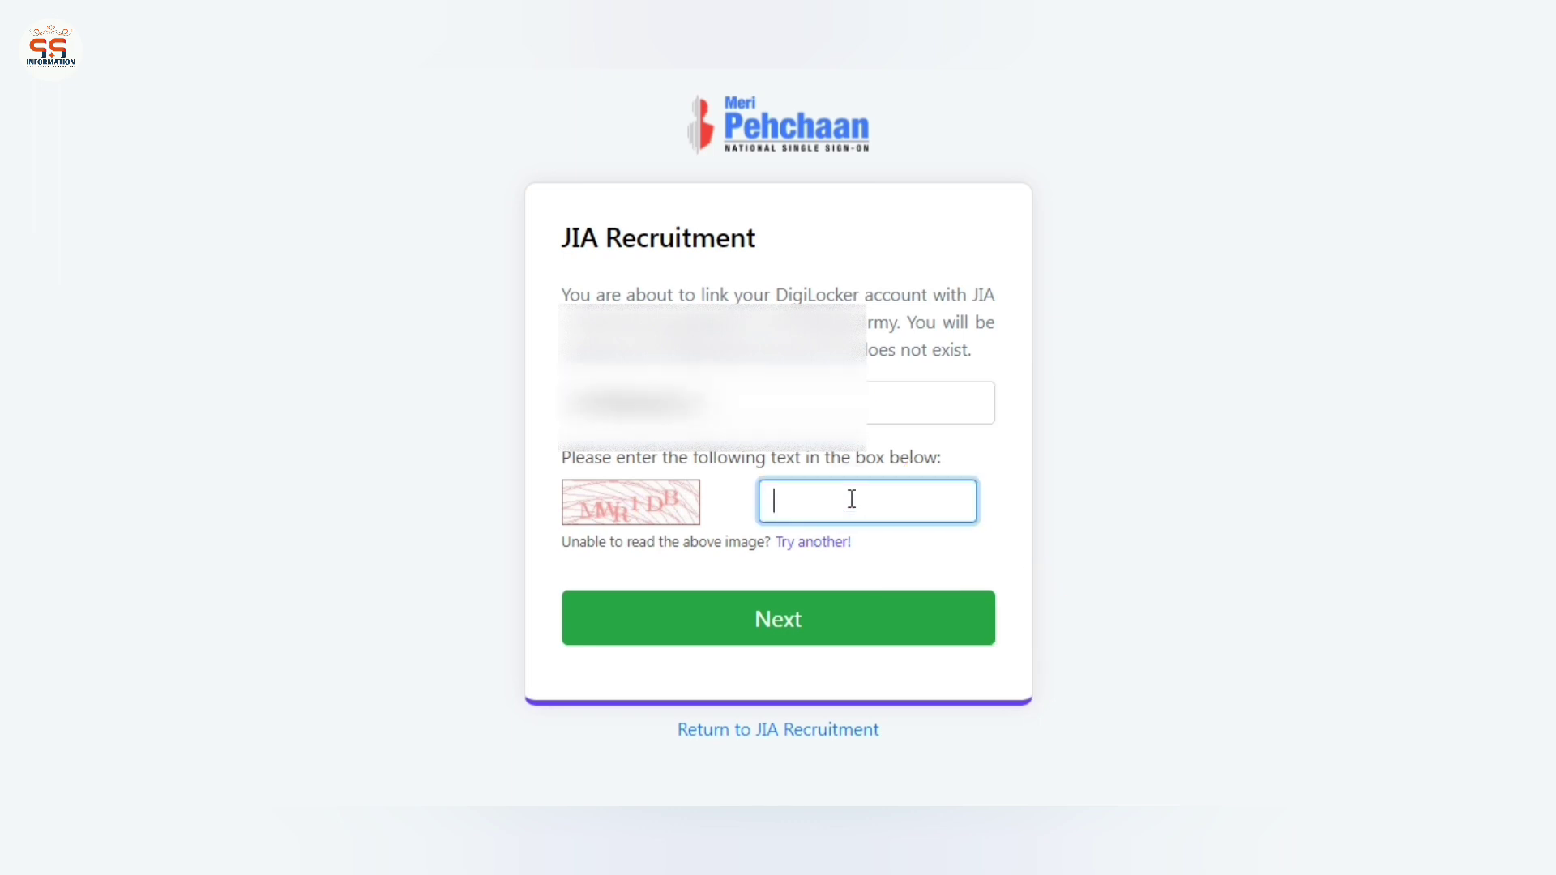
{"action": "type", "text": "MWR1DB"}
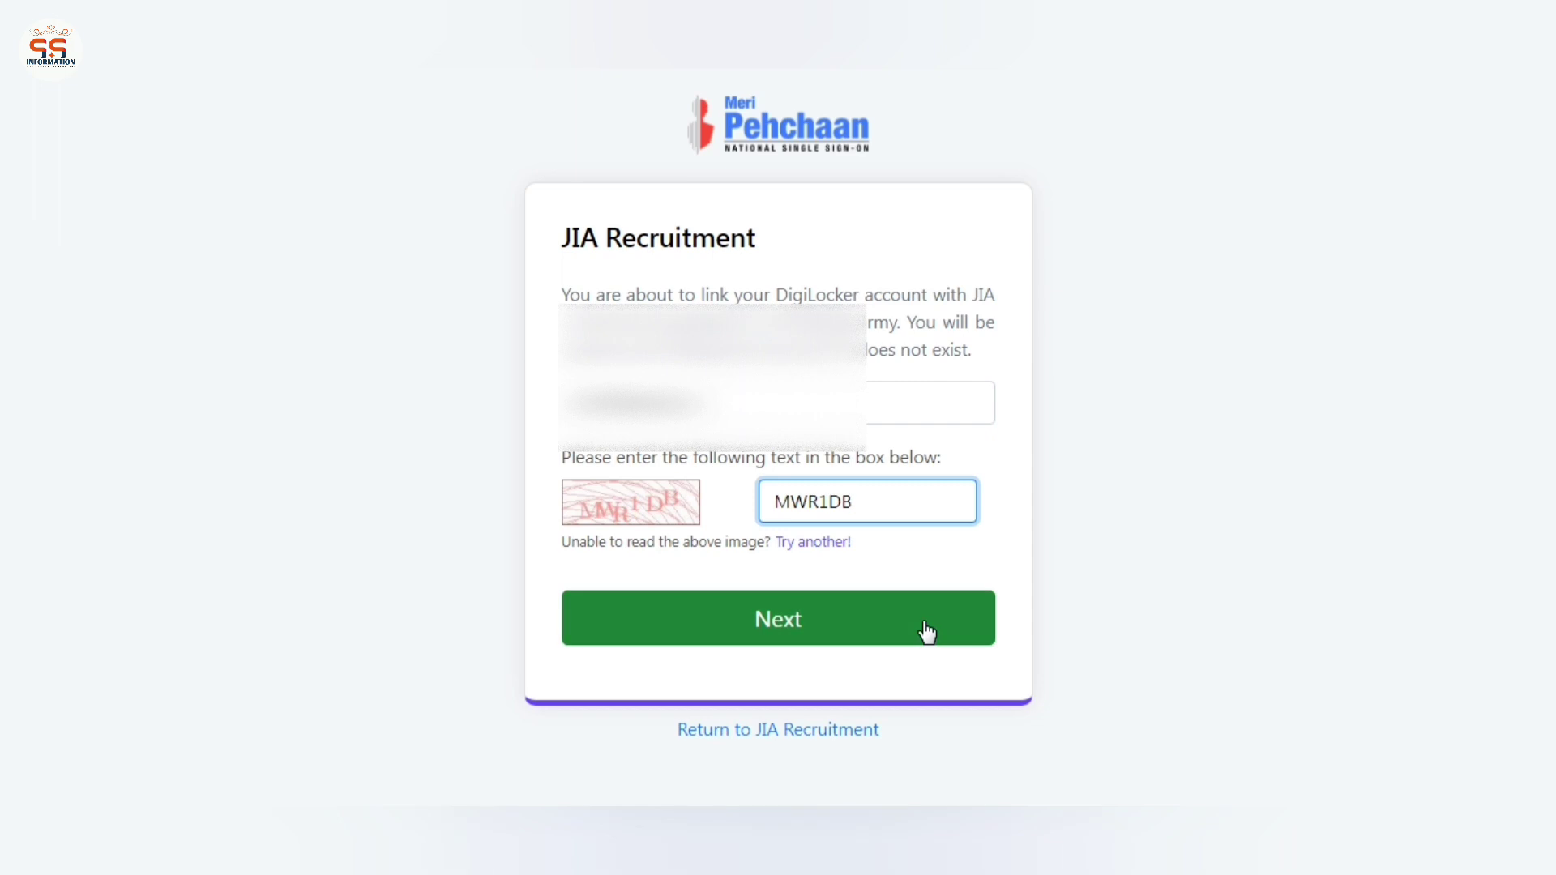
{"action": "left_click", "coordinate": [927, 633]}
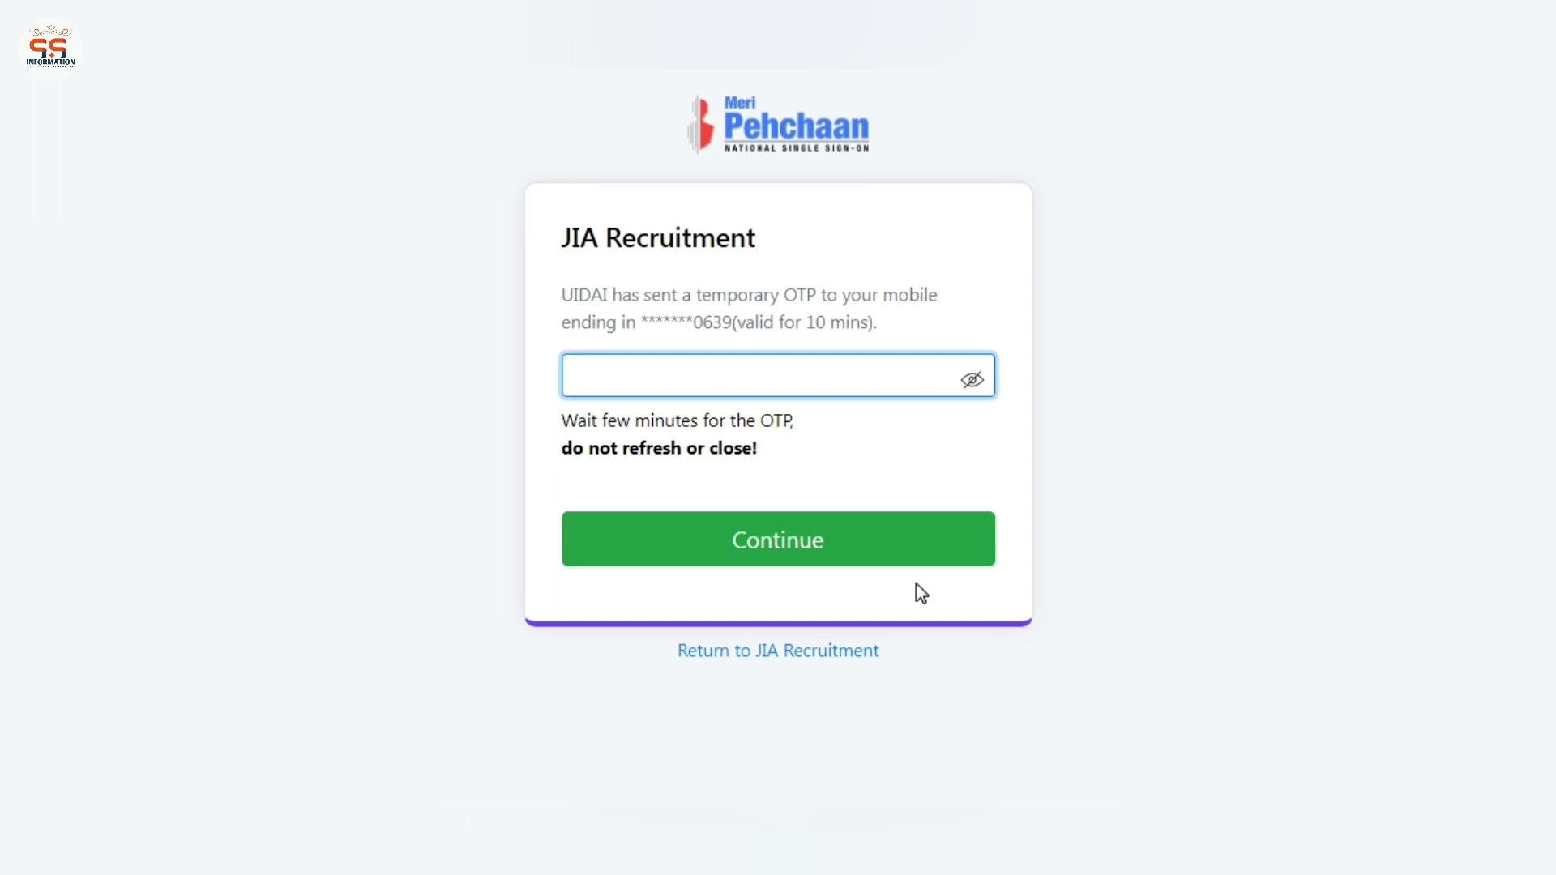
Paste the Aadhaar OTP, continue, and allow JIA Recruitment to access DigiLocker
{"action": "key", "text": "ctrl+v"}
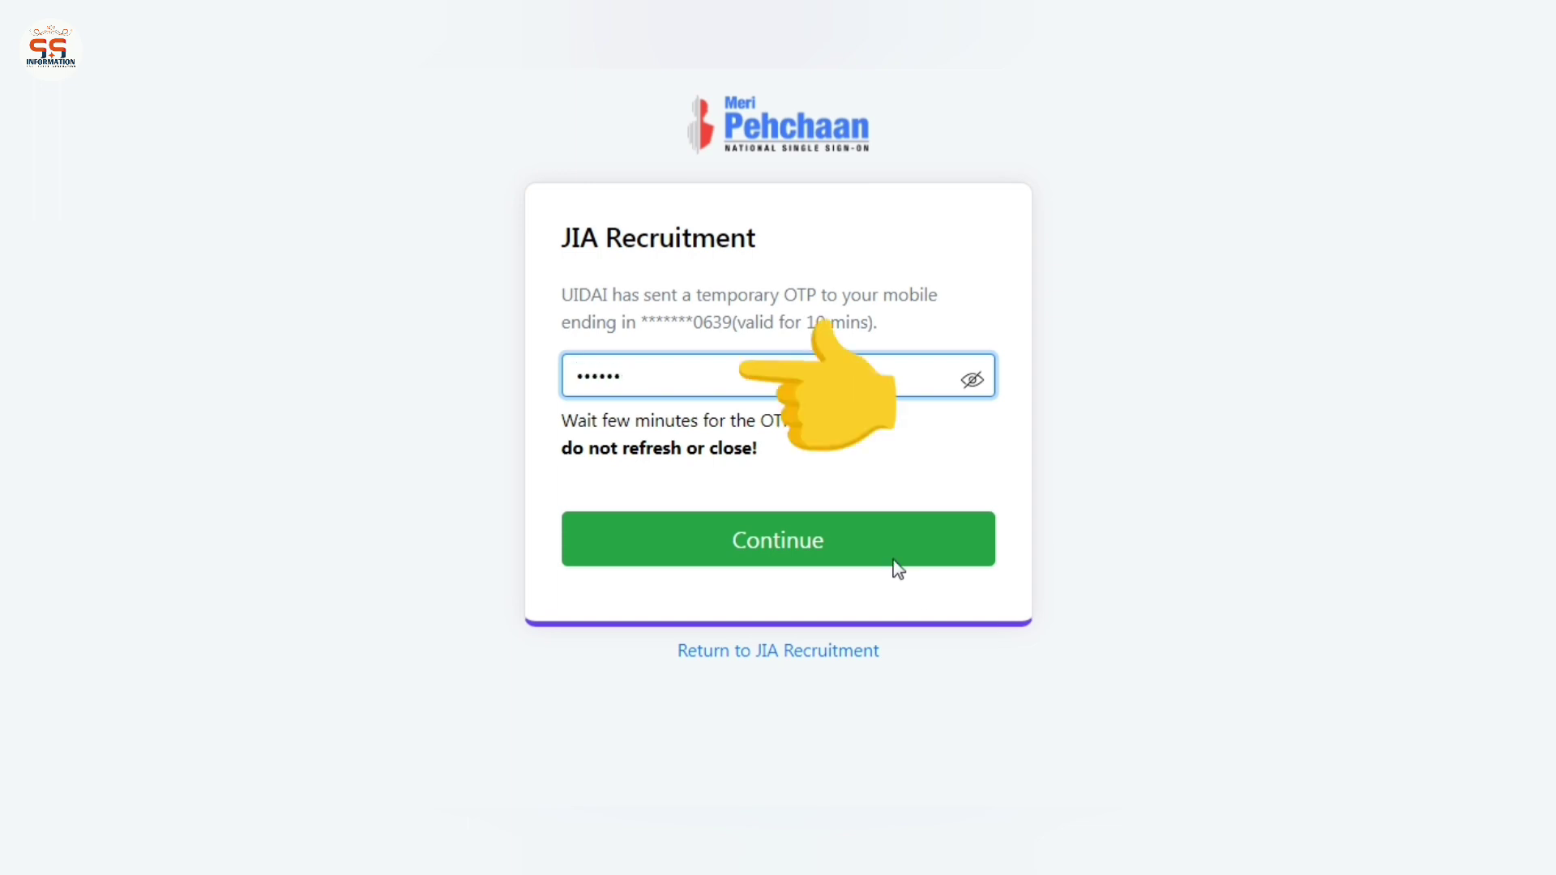
{"action": "left_click", "coordinate": [893, 561]}
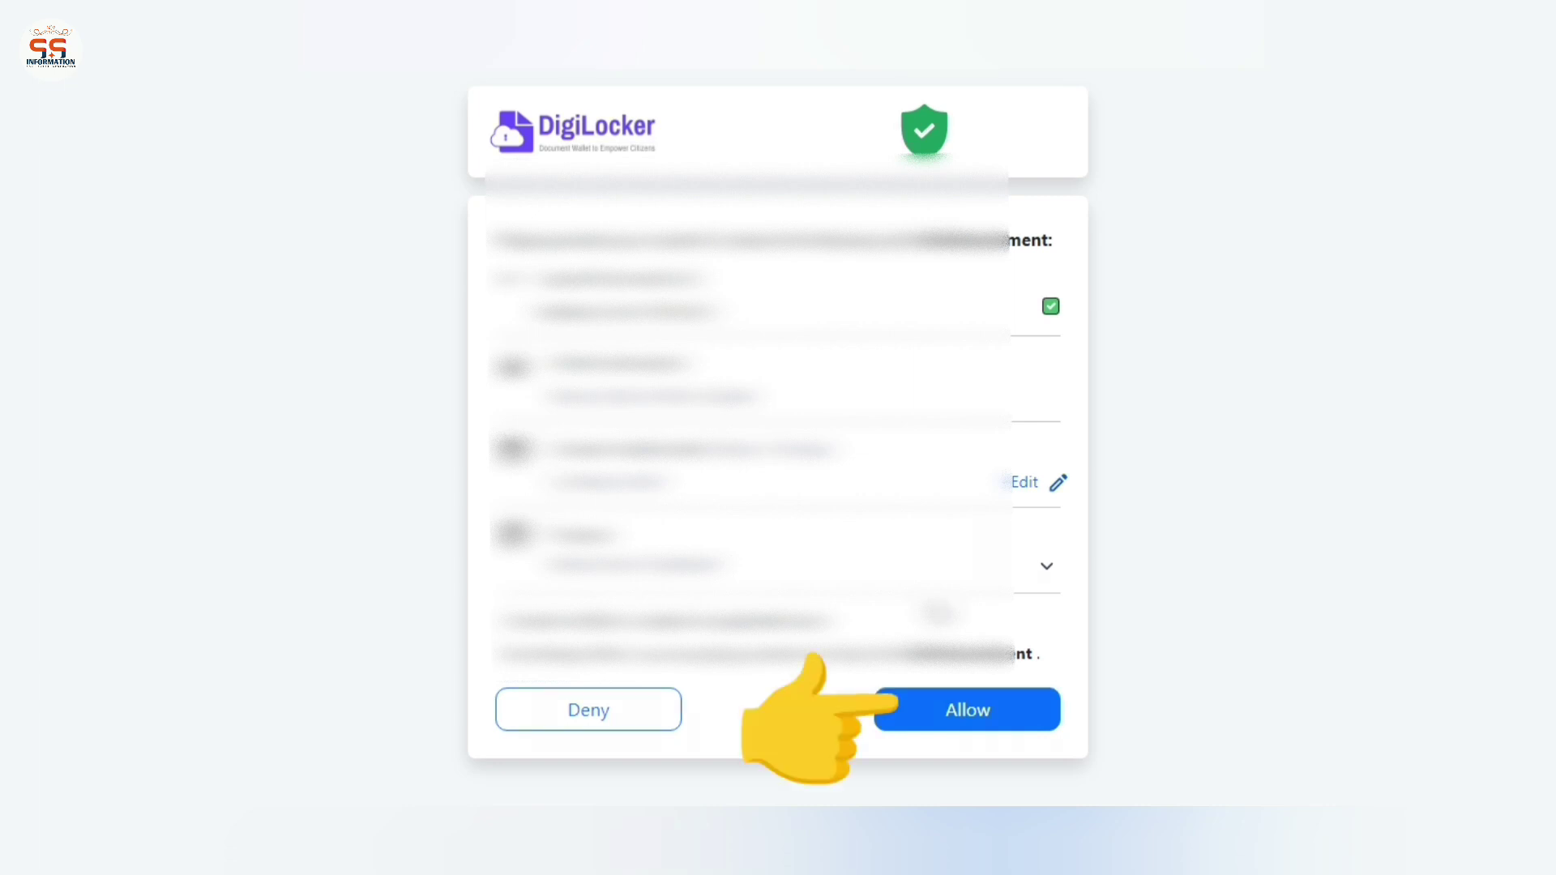
{"action": "left_click", "coordinate": [970, 707]}
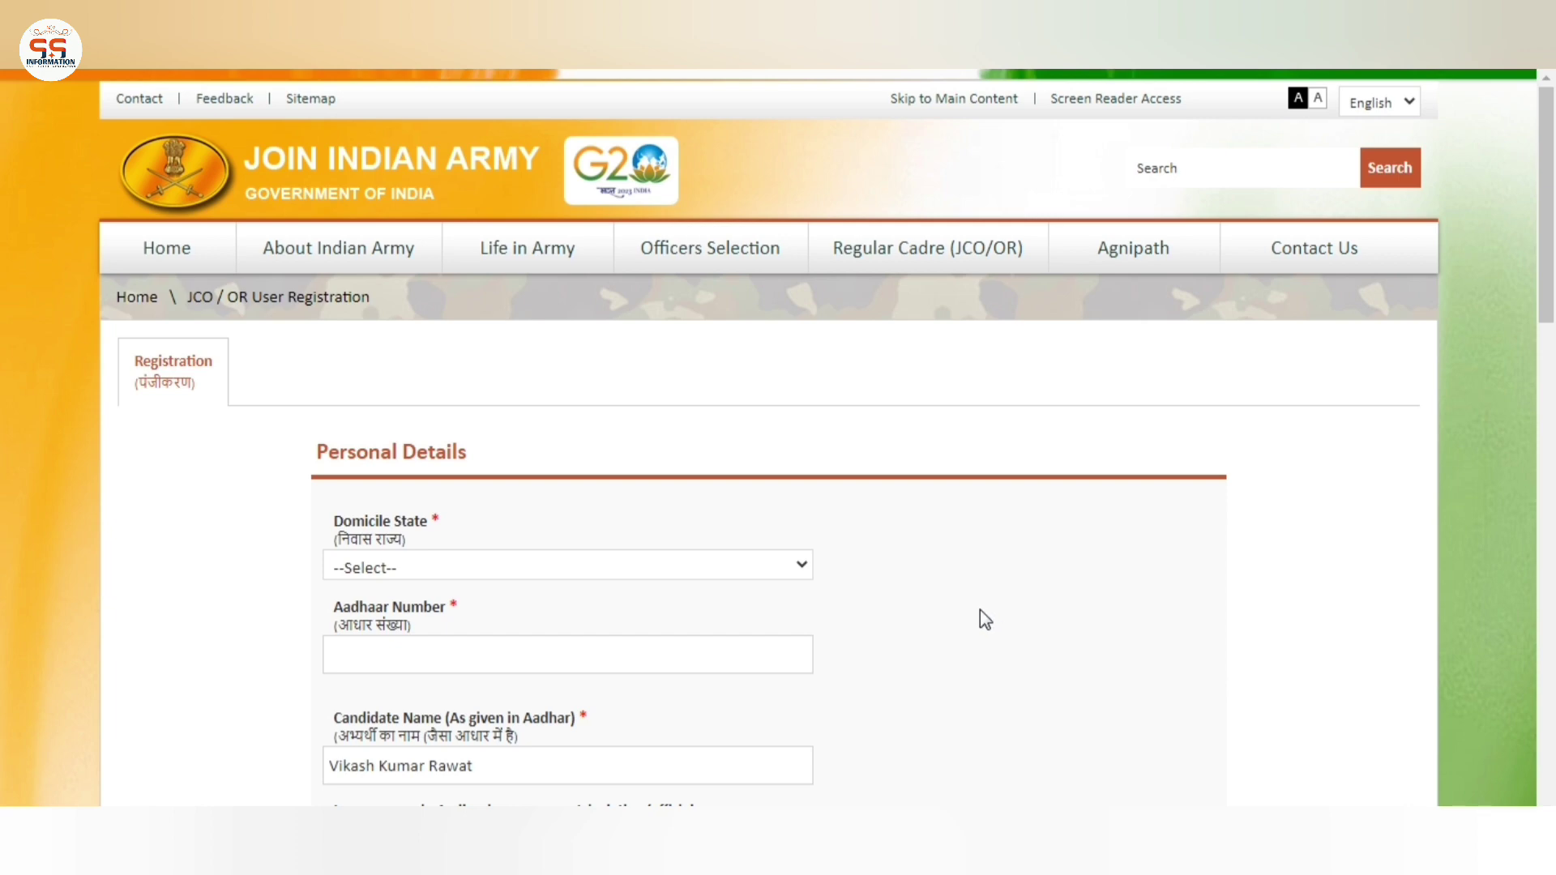
Set the Domicile State to MADHYA PRADESH
{"action": "scroll", "coordinate": [980, 609], "scroll_direction": "down", "scroll_amount": 3}
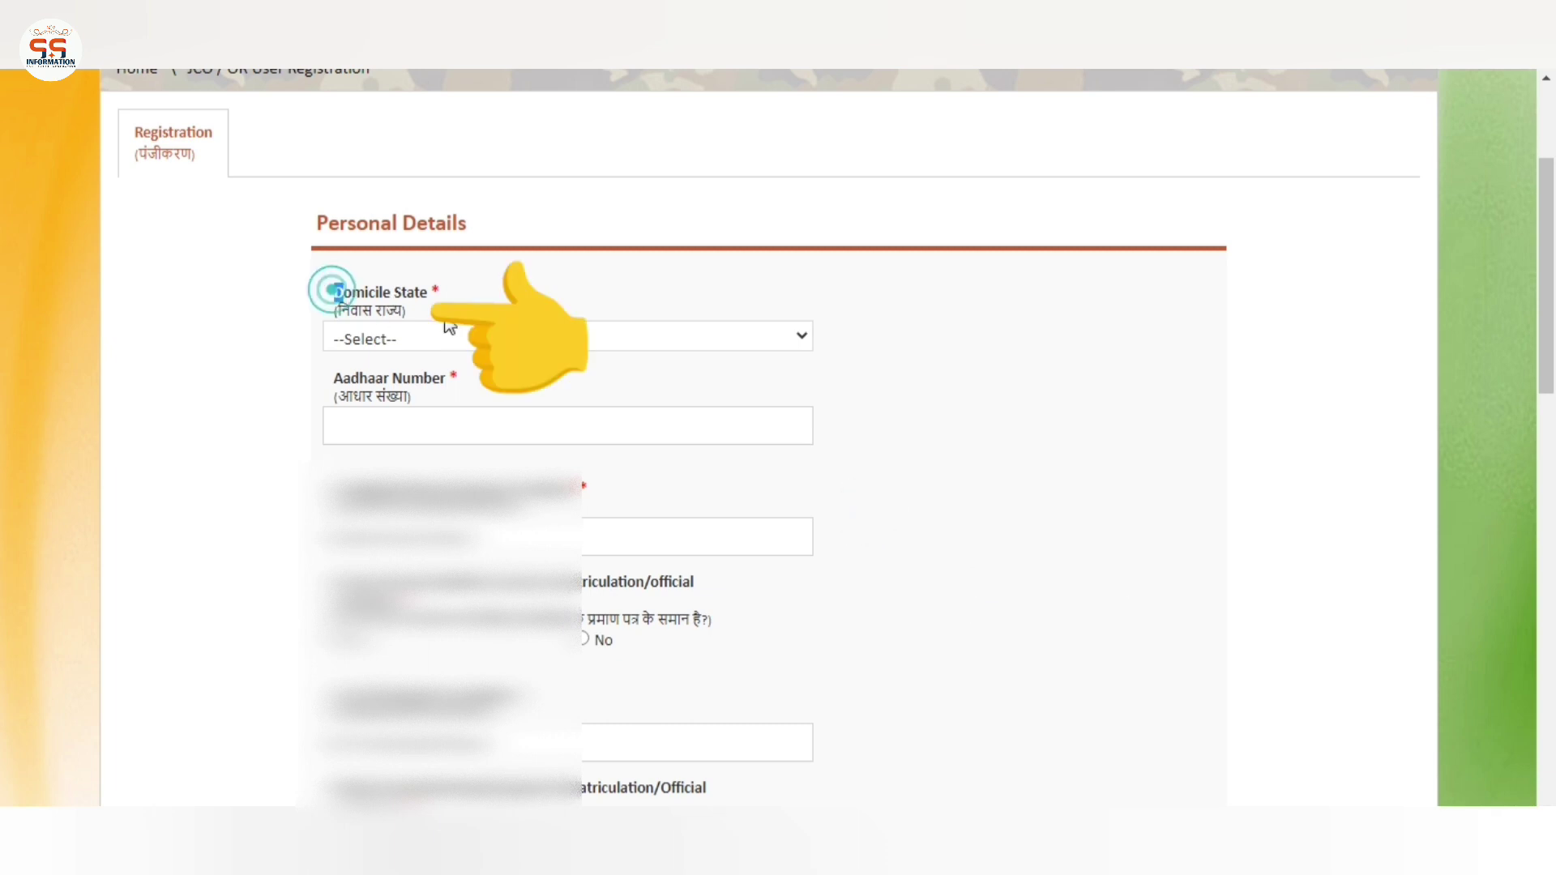
{"action": "left_click_drag", "start_coordinate": [448, 326], "coordinate": [473, 337]}
{"action": "left_click", "coordinate": [473, 337]}
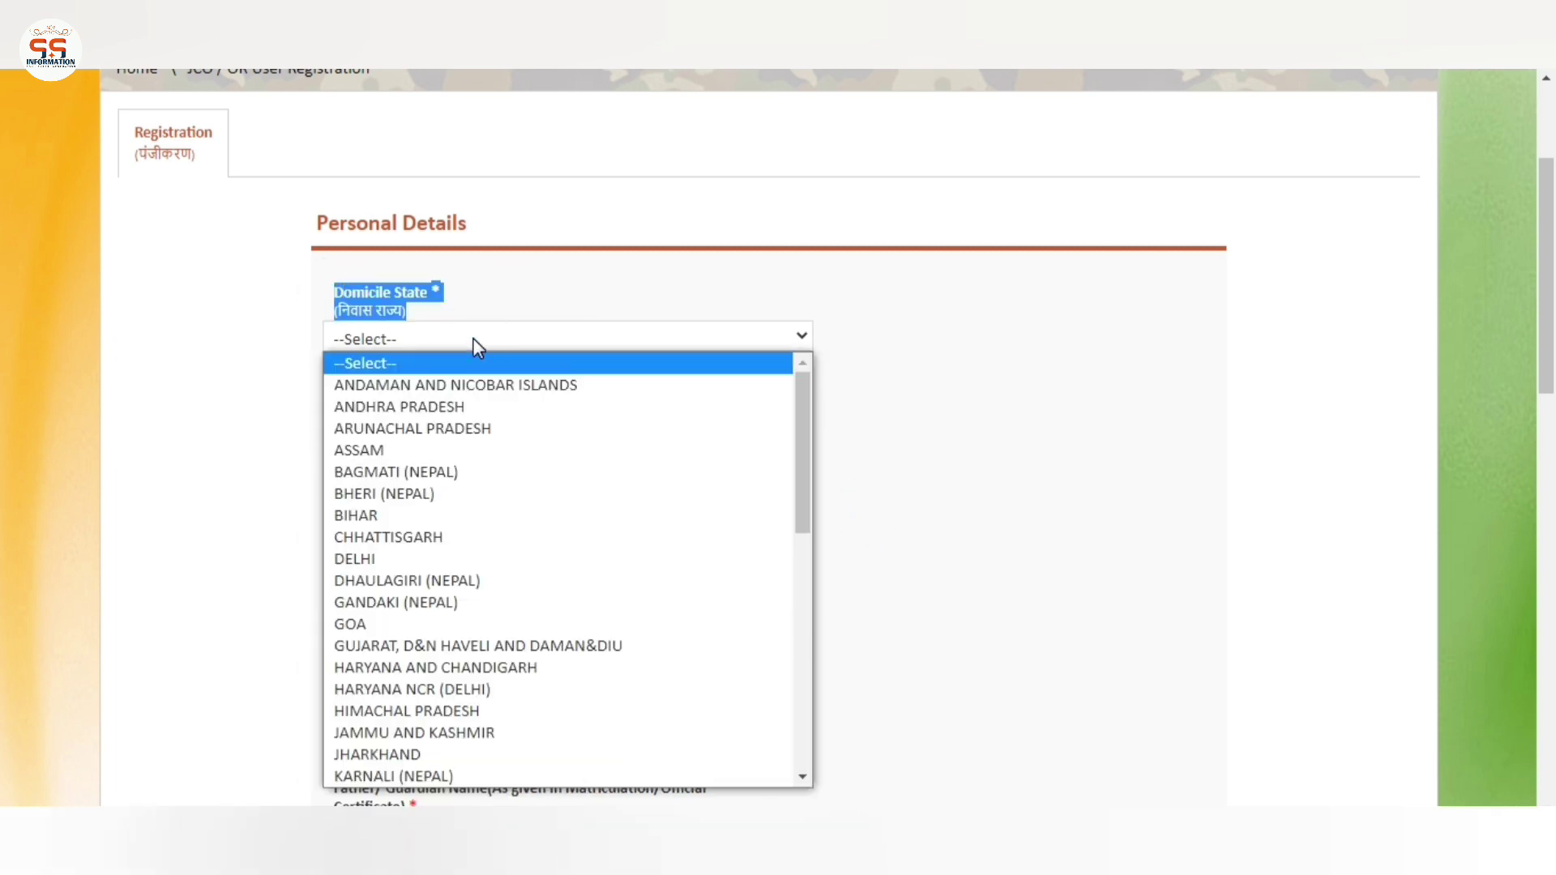
{"action": "key", "text": "Down"}
{"action": "key", "text": "Down"}
{"action": "key", "text": "Down"}
{"action": "key", "text": "Down"}
{"action": "key", "text": "Down"}
{"action": "key", "text": "Down"}
{"action": "key", "text": "Down"}
{"action": "key", "text": "Down"}
{"action": "key", "text": "Down"}
{"action": "key", "text": "Down"}
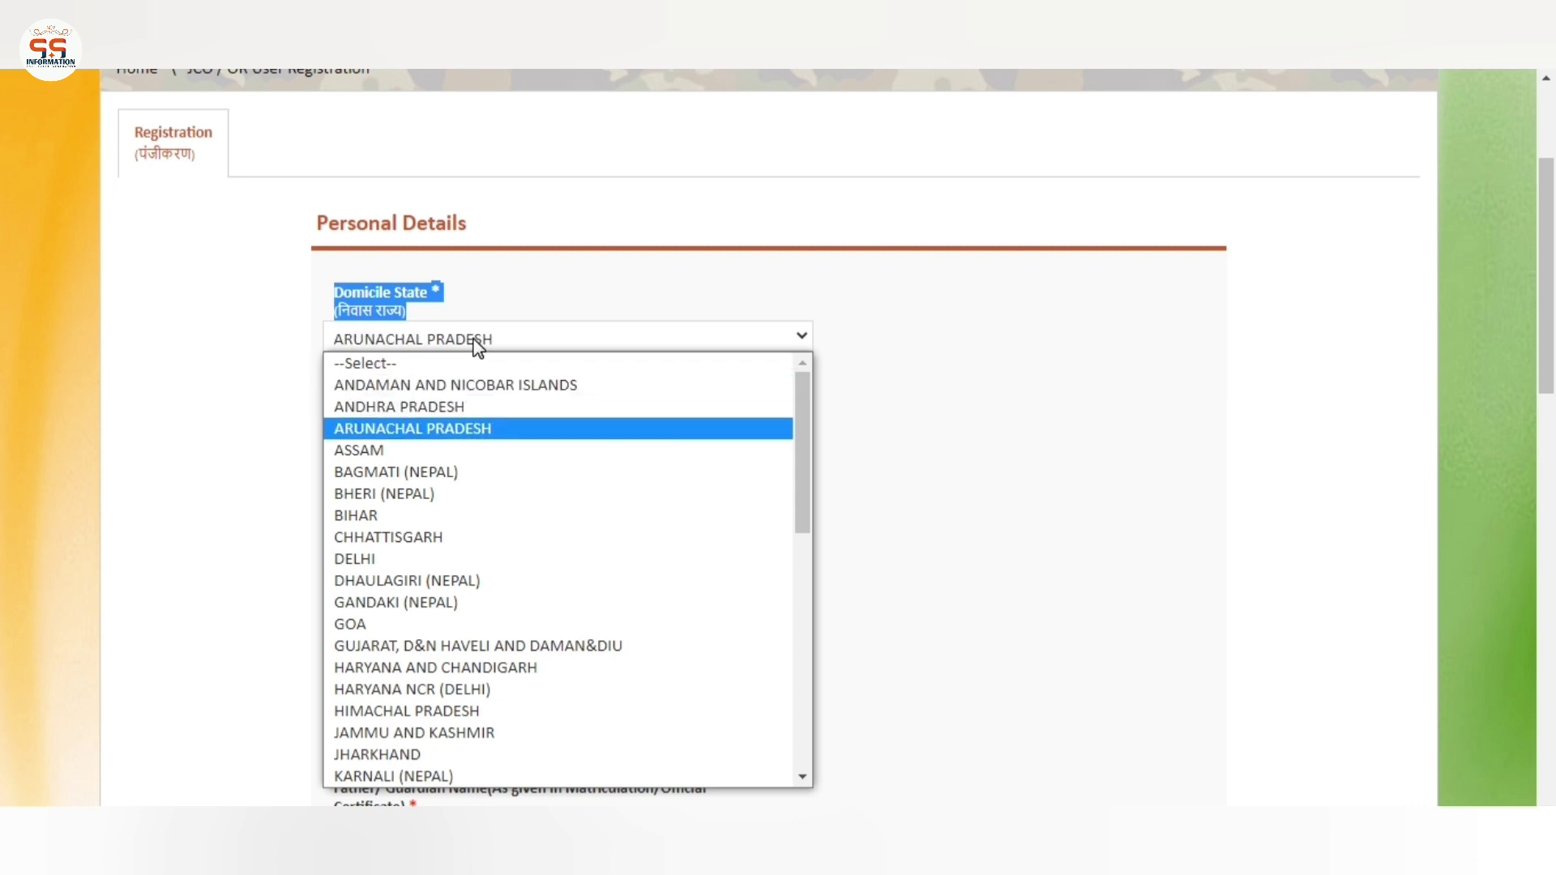
{"action": "key", "text": "Down"}
{"action": "key", "text": "Down"}
{"action": "key", "text": "Down"}
{"action": "key", "text": "Down"}
{"action": "key", "text": "Down"}
{"action": "key", "text": "Down"}
{"action": "key", "text": "Down"}
{"action": "key", "text": "Down"}
{"action": "key", "text": "Down"}
{"action": "key", "text": "Down"}
{"action": "key", "text": "Down"}
{"action": "key", "text": "Down"}
{"action": "key", "text": "Down"}
{"action": "key", "text": "Down"}
{"action": "key", "text": "Down"}
{"action": "key", "text": "Down"}
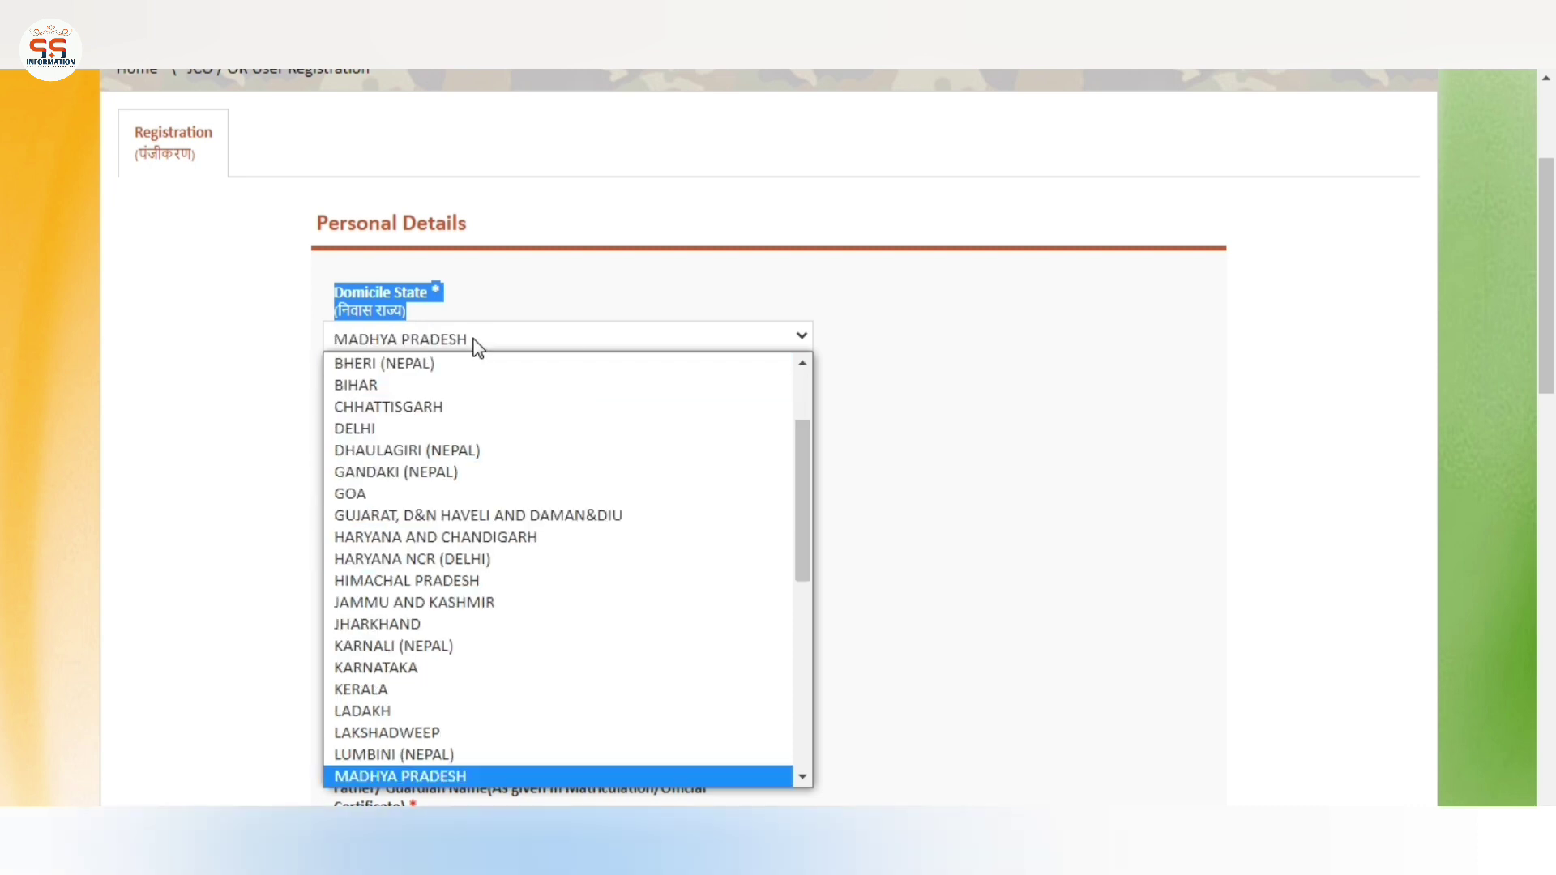
{"action": "key", "text": "Return"}
{"action": "left_click", "coordinate": [489, 372]}
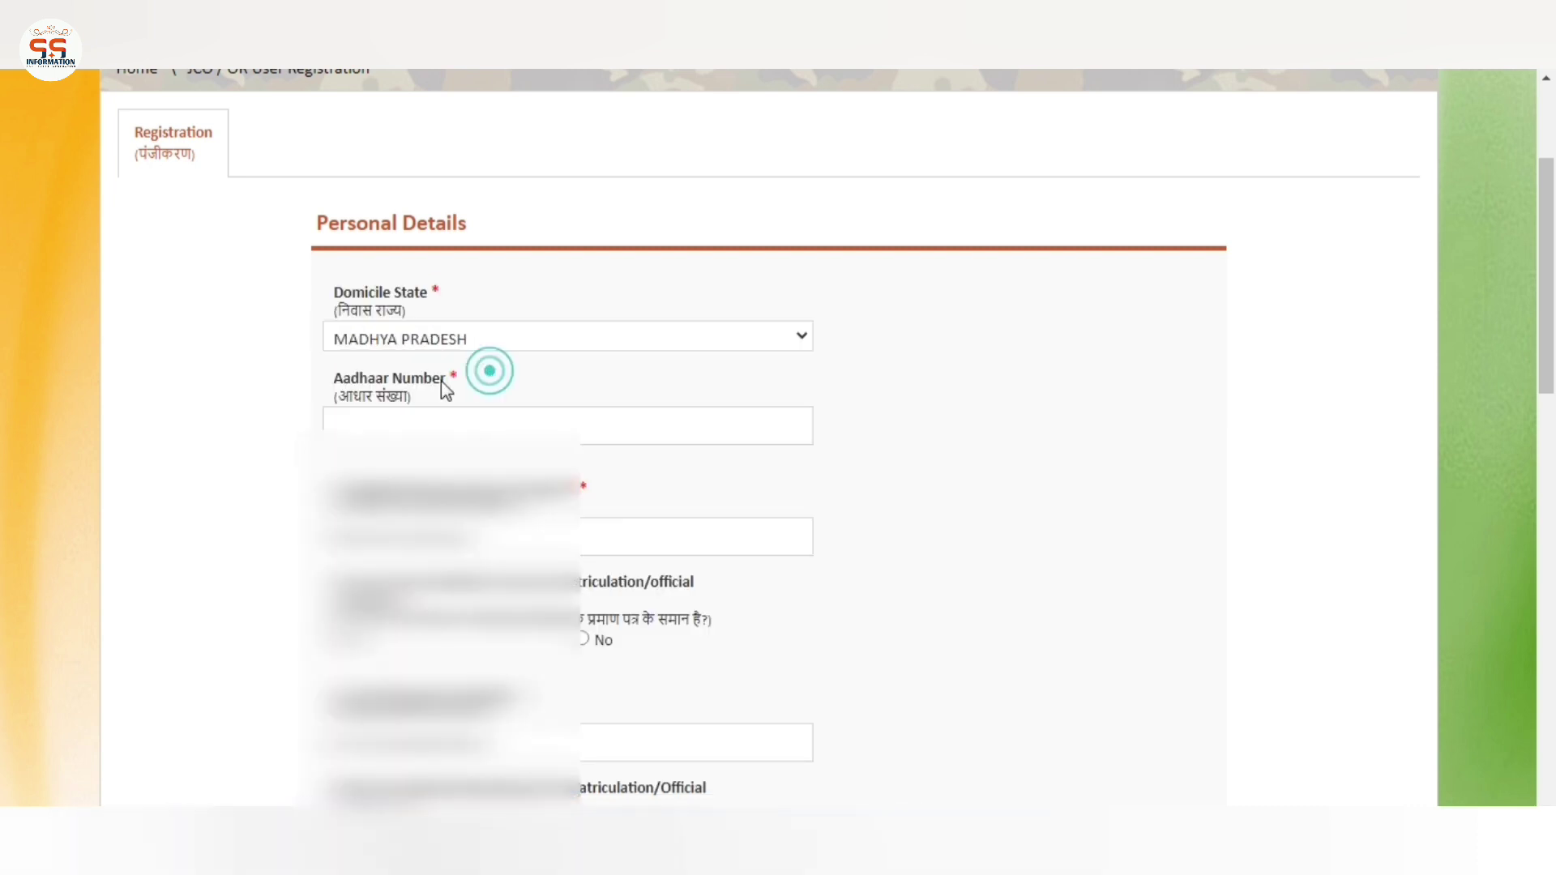
Enter the Aadhaar number and check the candidate name field
{"action": "left_click_drag", "start_coordinate": [341, 376], "coordinate": [482, 418]}
{"action": "left_click", "coordinate": [475, 416]}
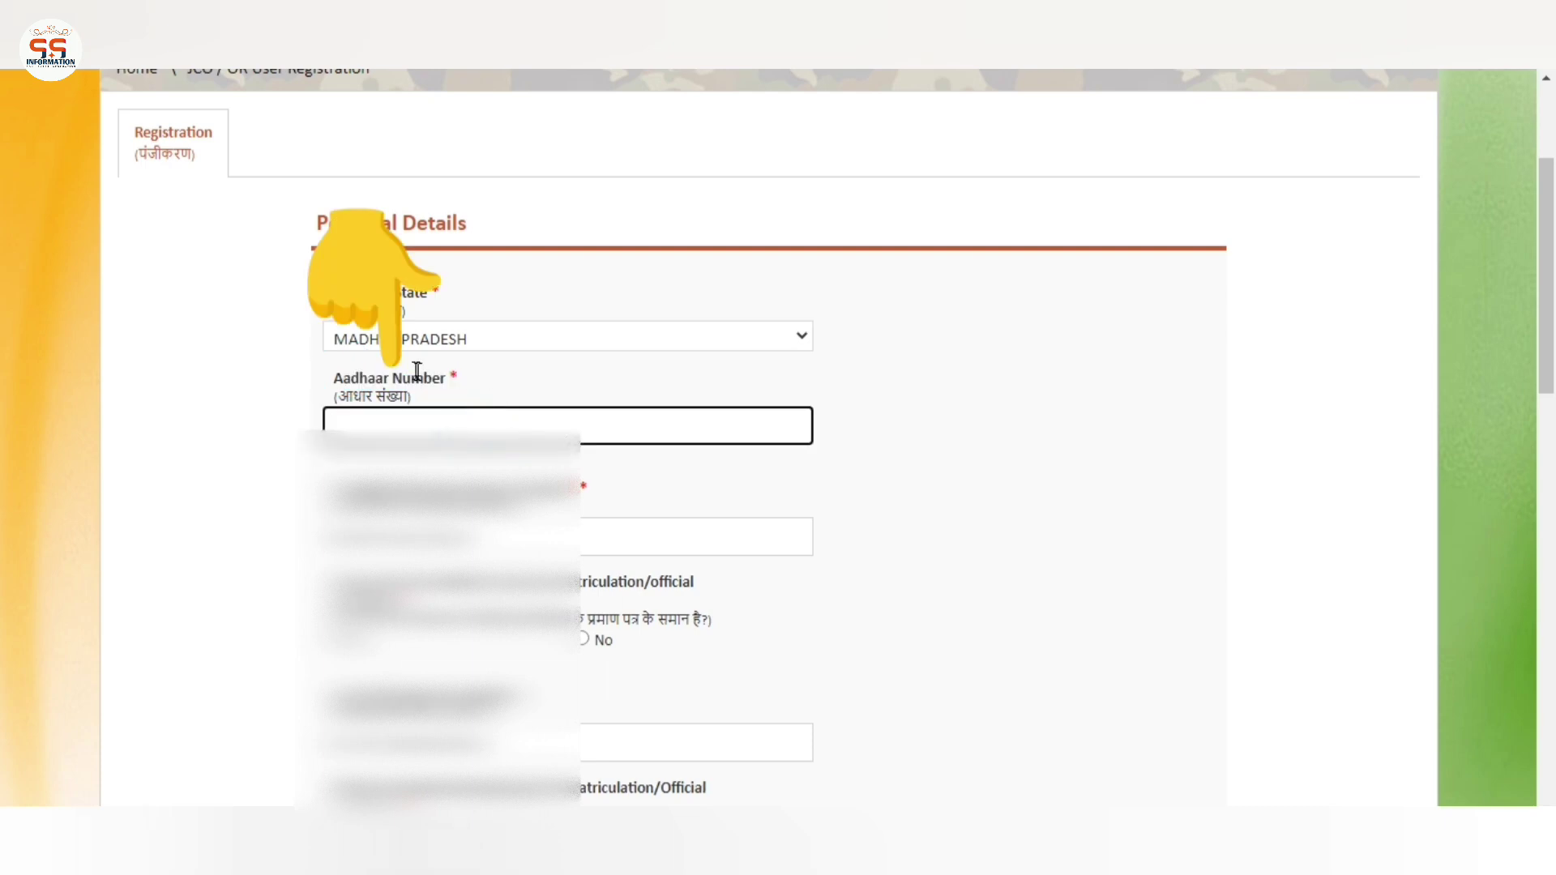
{"action": "left_click", "coordinate": [413, 361]}
{"action": "left_click", "coordinate": [425, 432]}
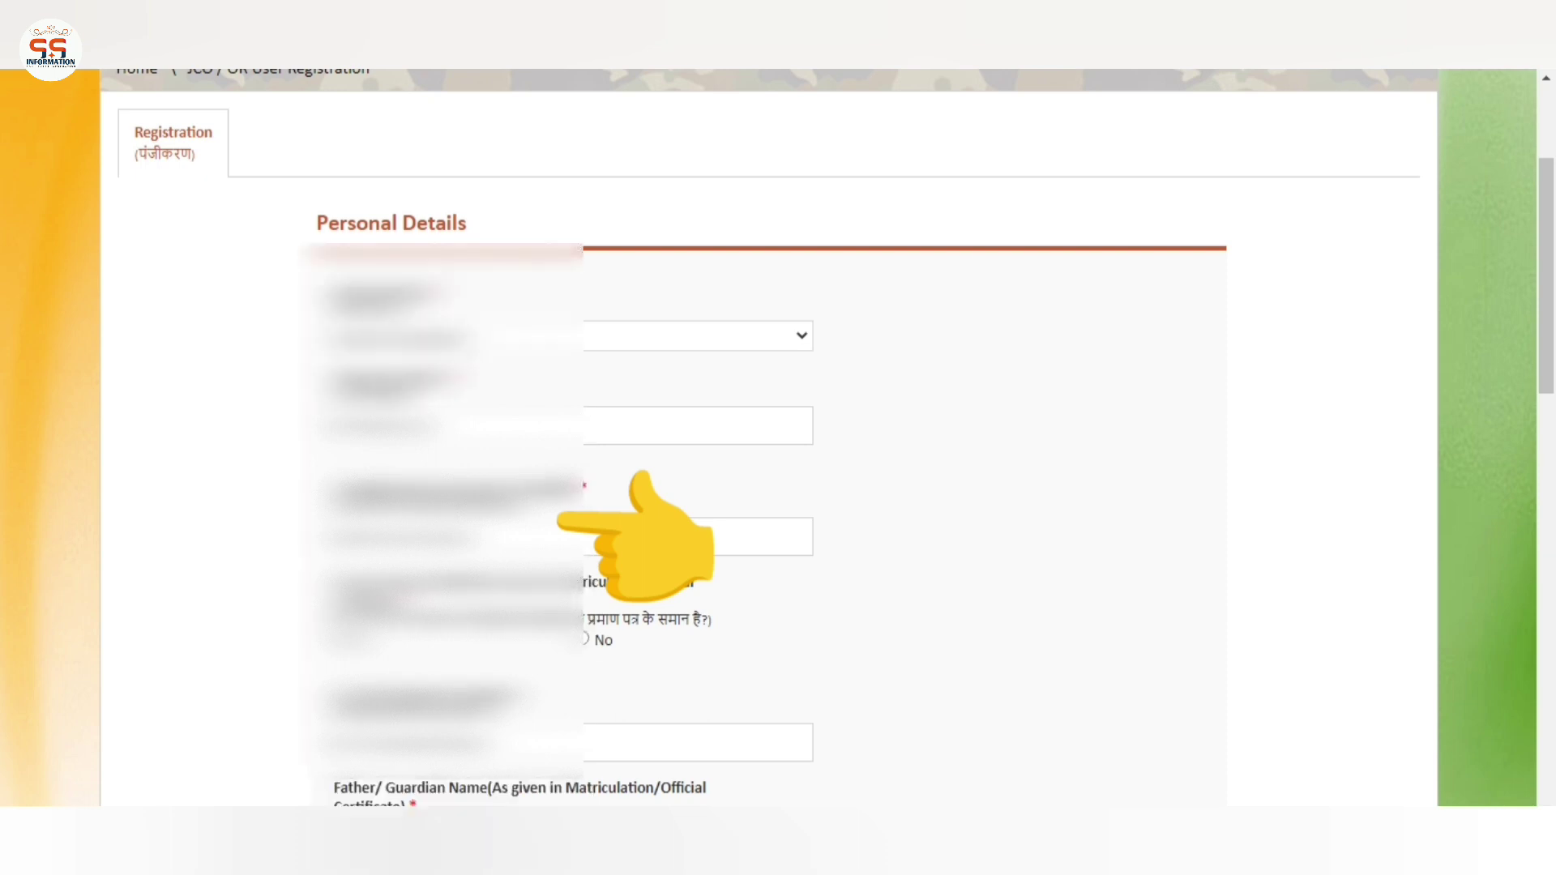
{"action": "scroll", "coordinate": [769, 438], "scroll_direction": "down", "scroll_amount": 1}
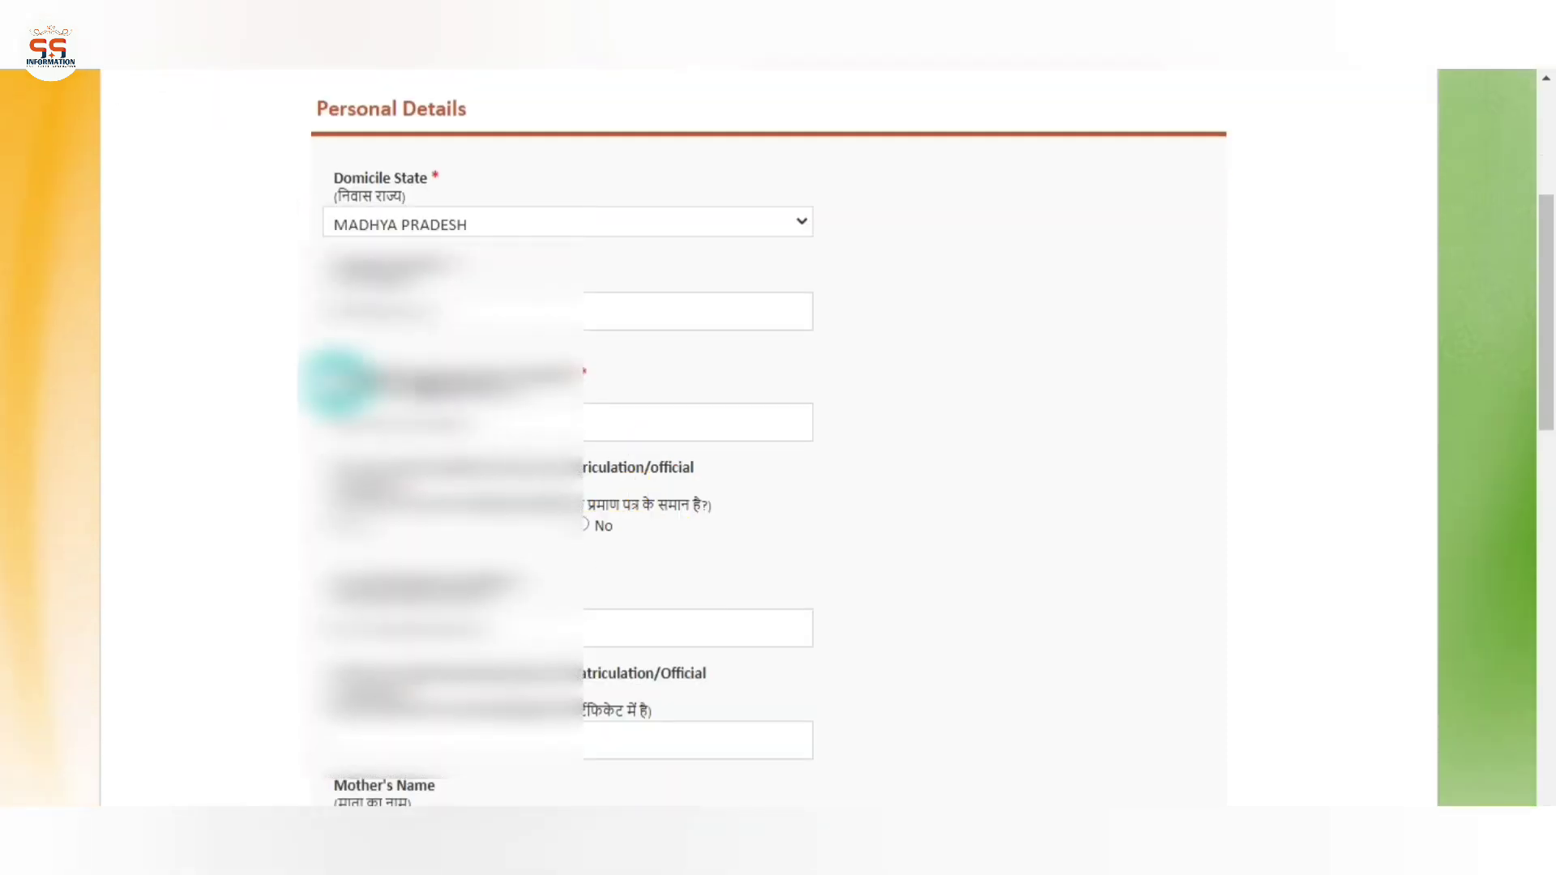
{"action": "left_click", "coordinate": [573, 413]}
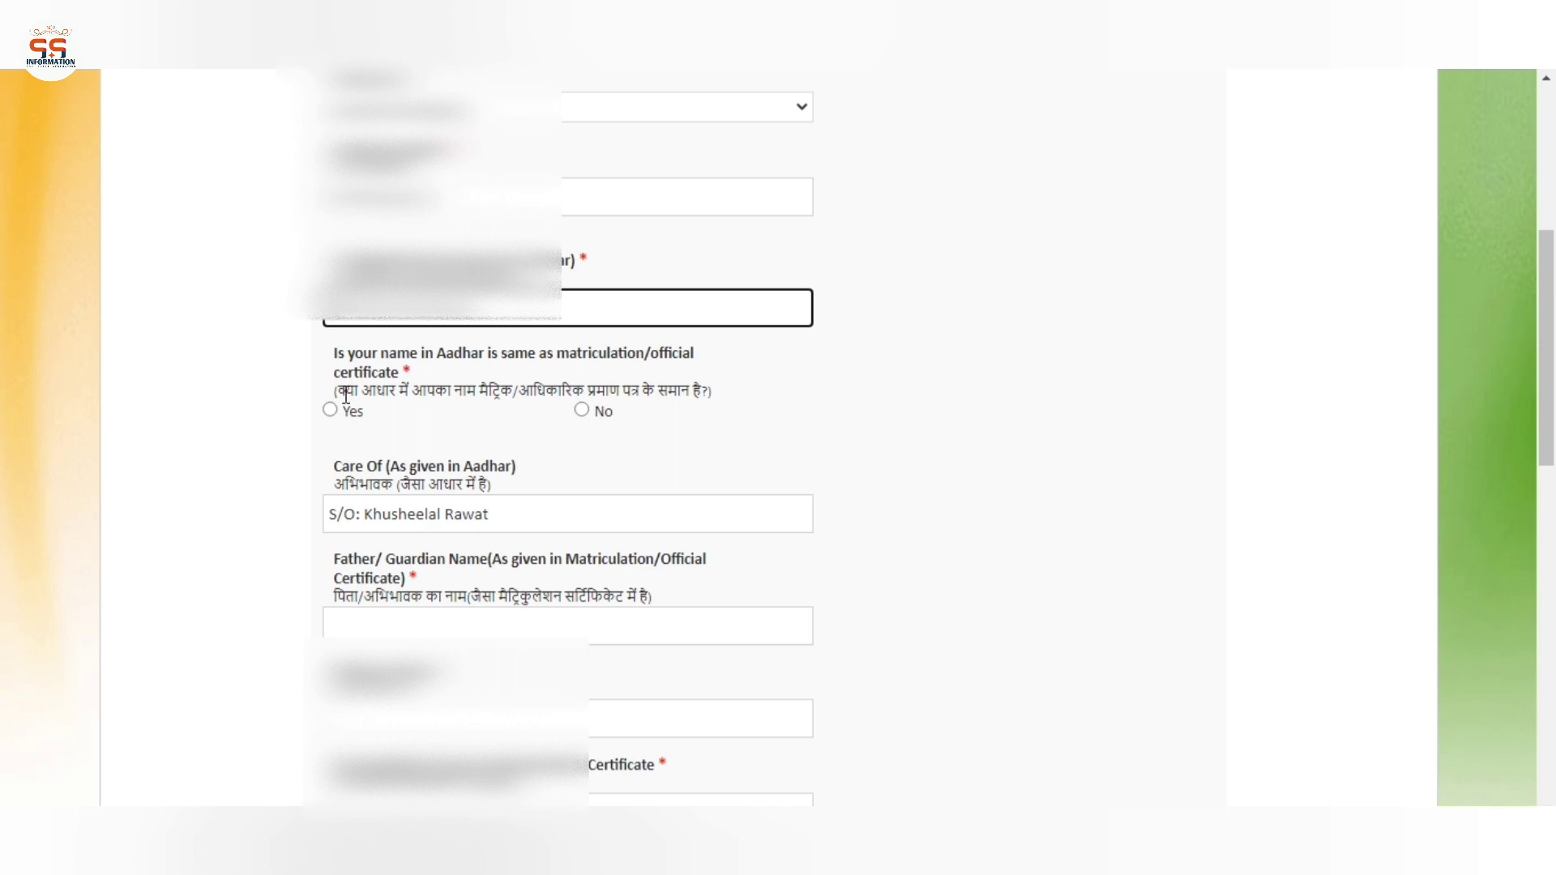
Answer Yes that the Aadhaar name matches the matriculation certificate
{"action": "left_click", "coordinate": [328, 410]}
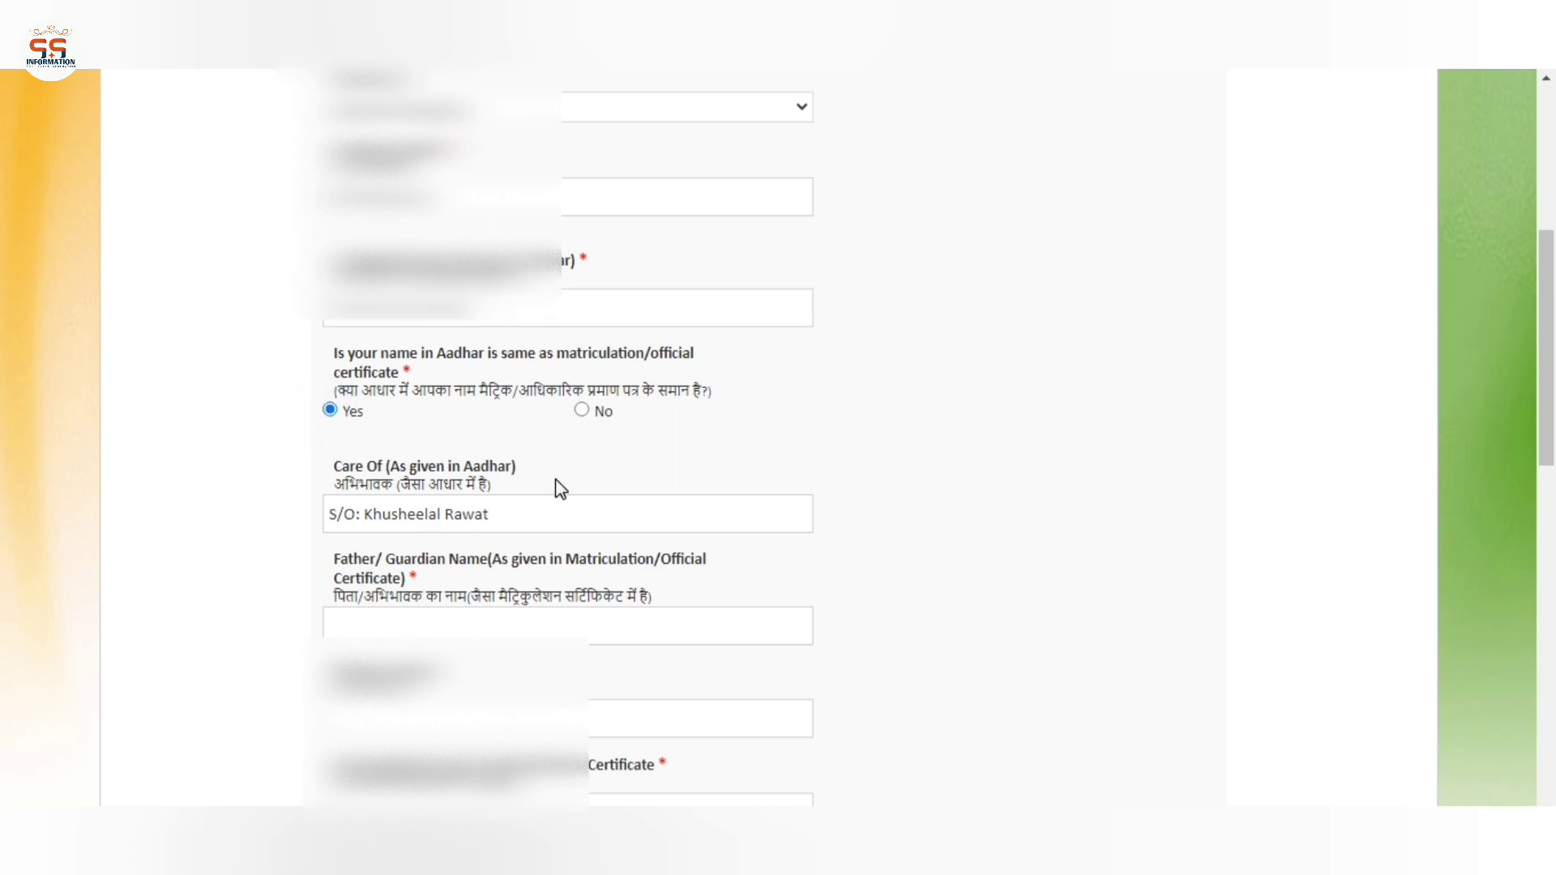
{"action": "scroll", "coordinate": [556, 479], "scroll_direction": "down", "scroll_amount": 2}
{"action": "left_click_drag", "start_coordinate": [366, 352], "coordinate": [428, 389]}
{"action": "left_click", "coordinate": [426, 451]}
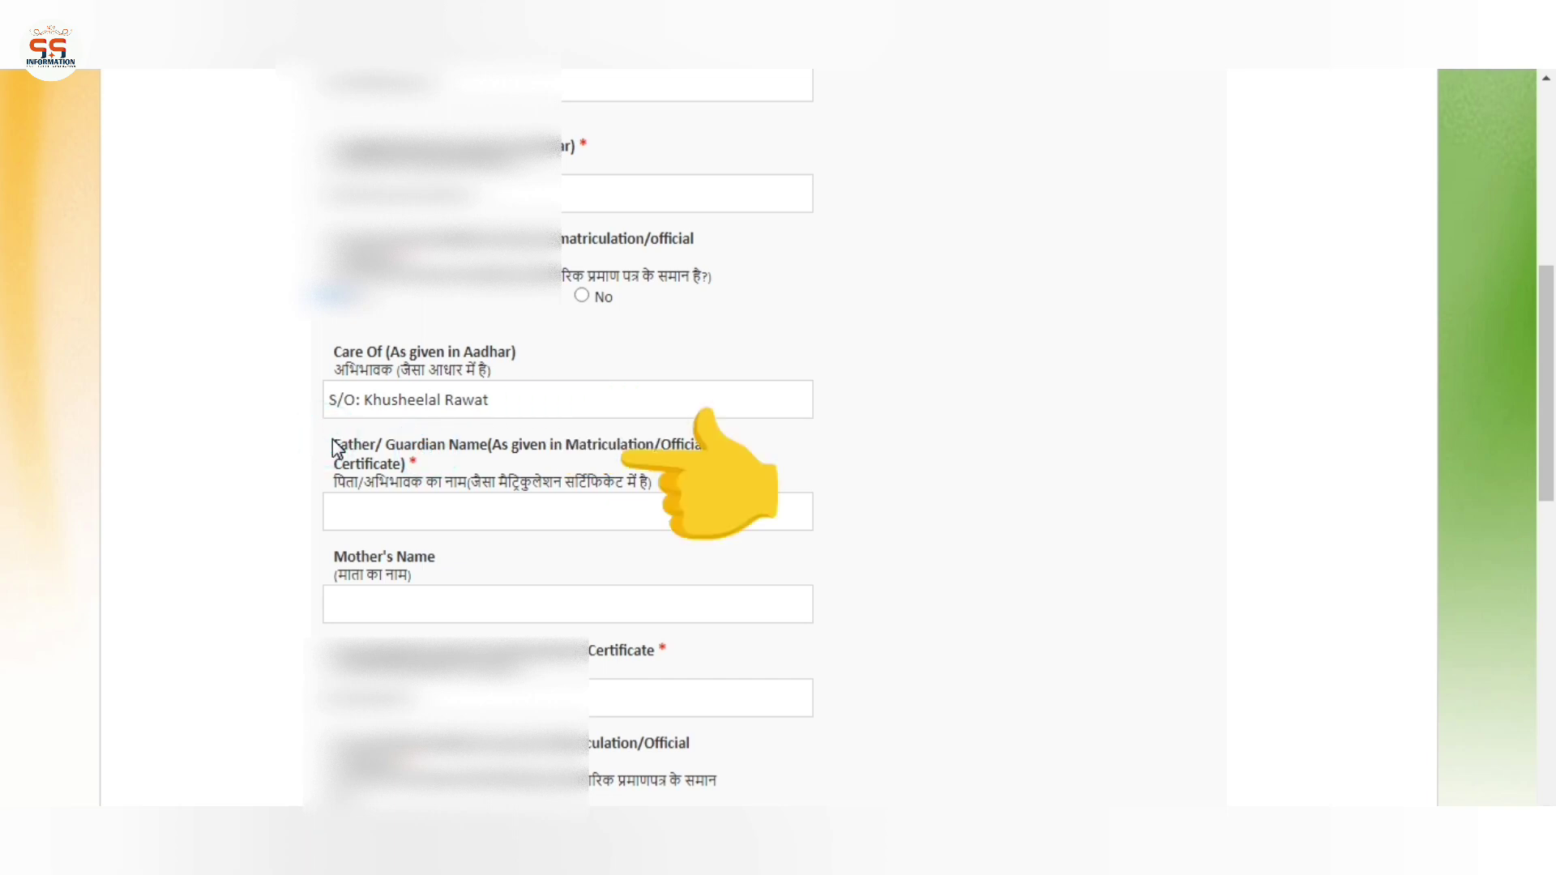
Type the father's name into the Father/Guardian Name field
{"action": "left_click", "coordinate": [372, 517]}
{"action": "left_click_drag", "start_coordinate": [348, 463], "coordinate": [531, 482]}
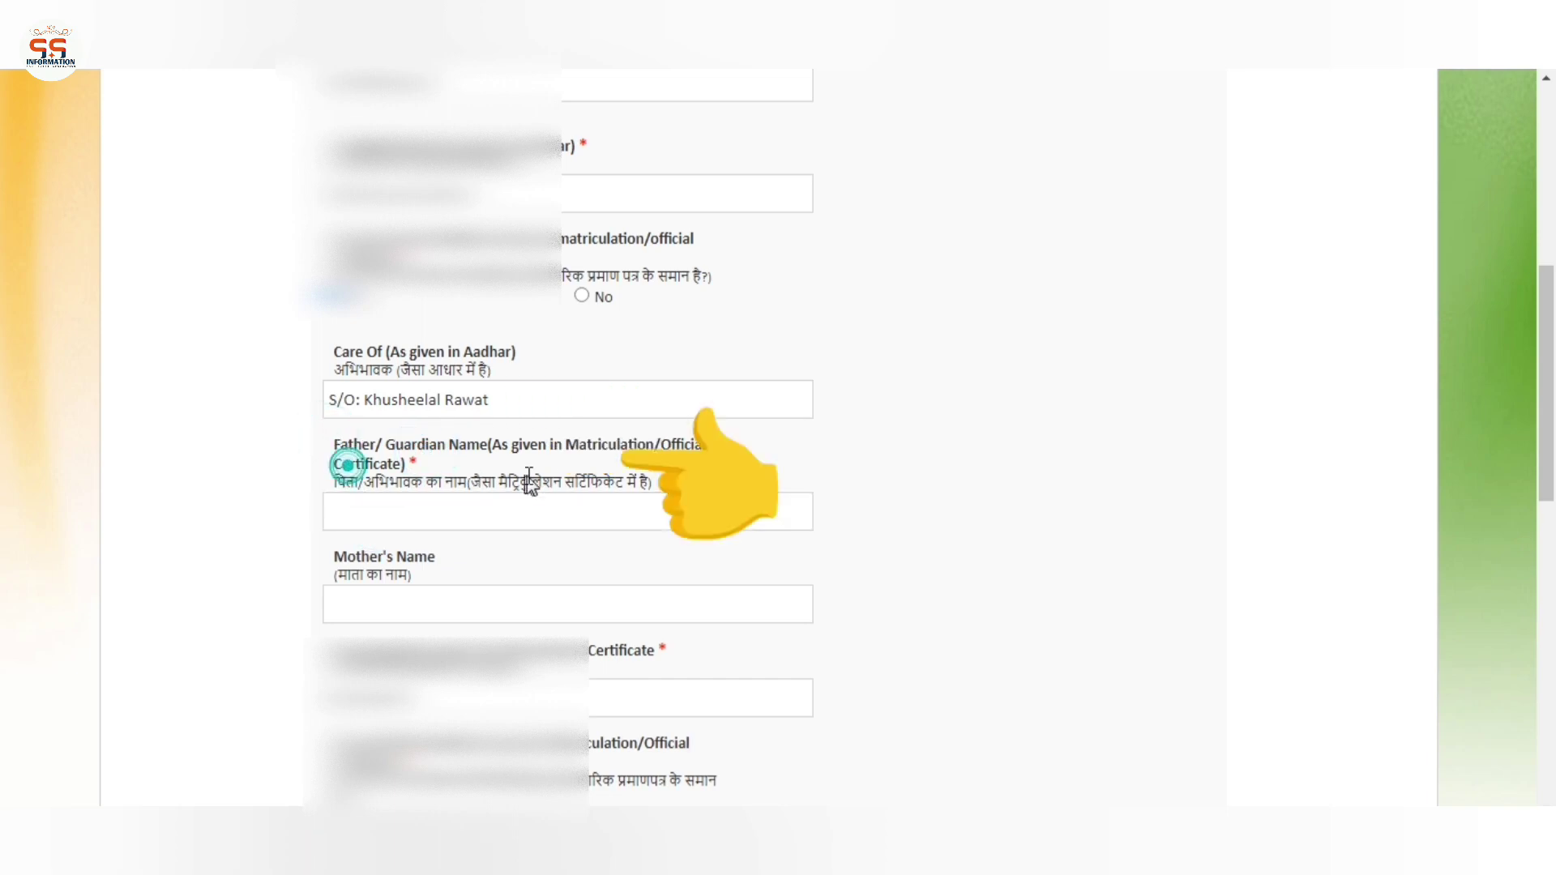
{"action": "left_click", "coordinate": [399, 517]}
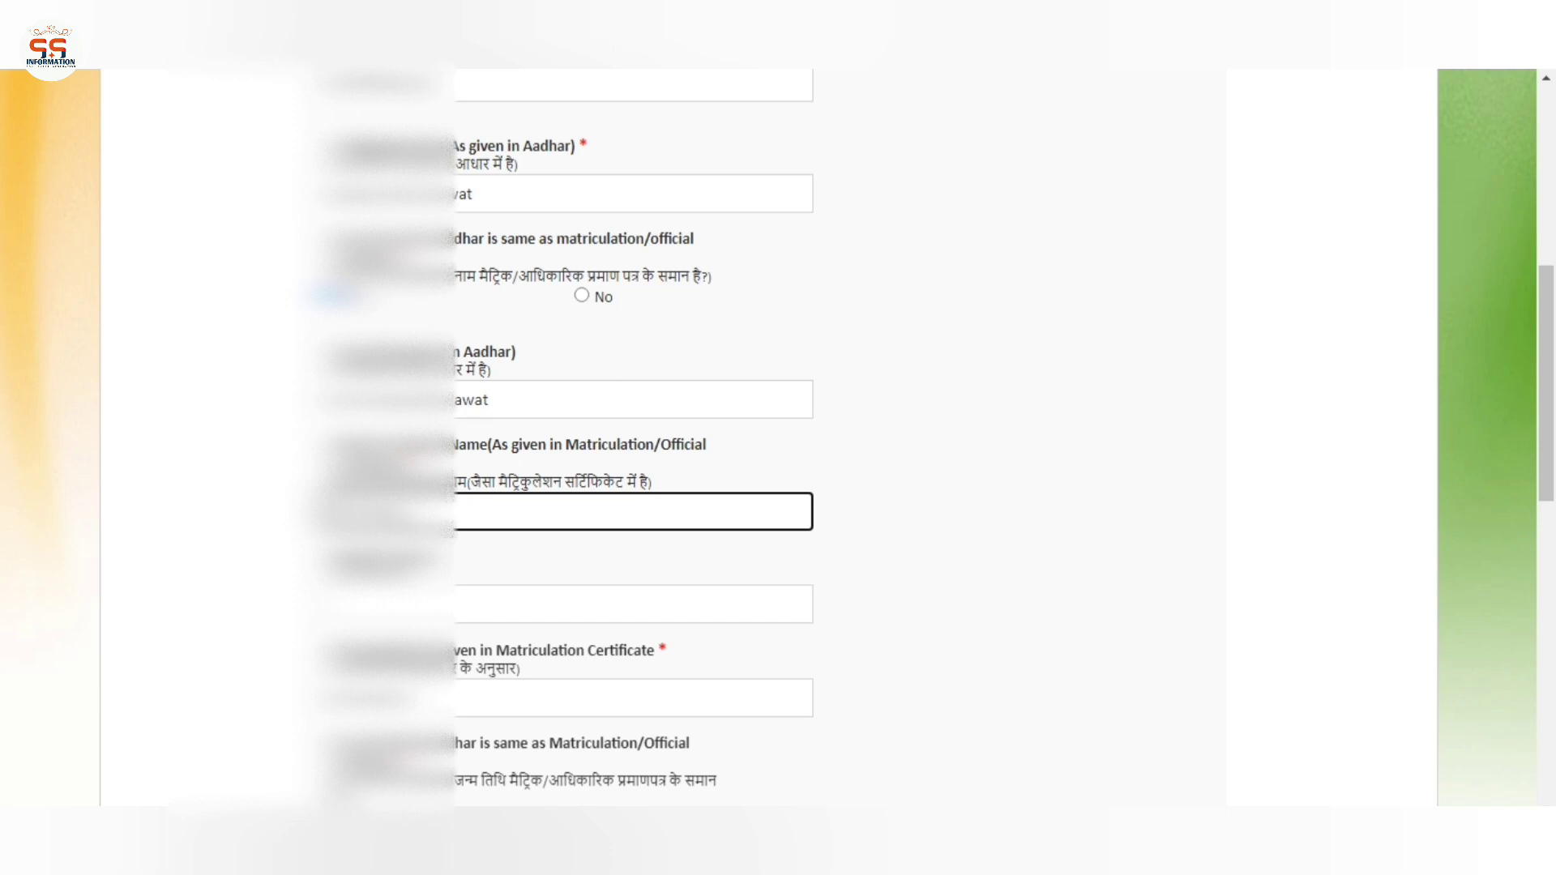
{"action": "type", "text": "T"}
{"action": "key", "text": "Tab"}
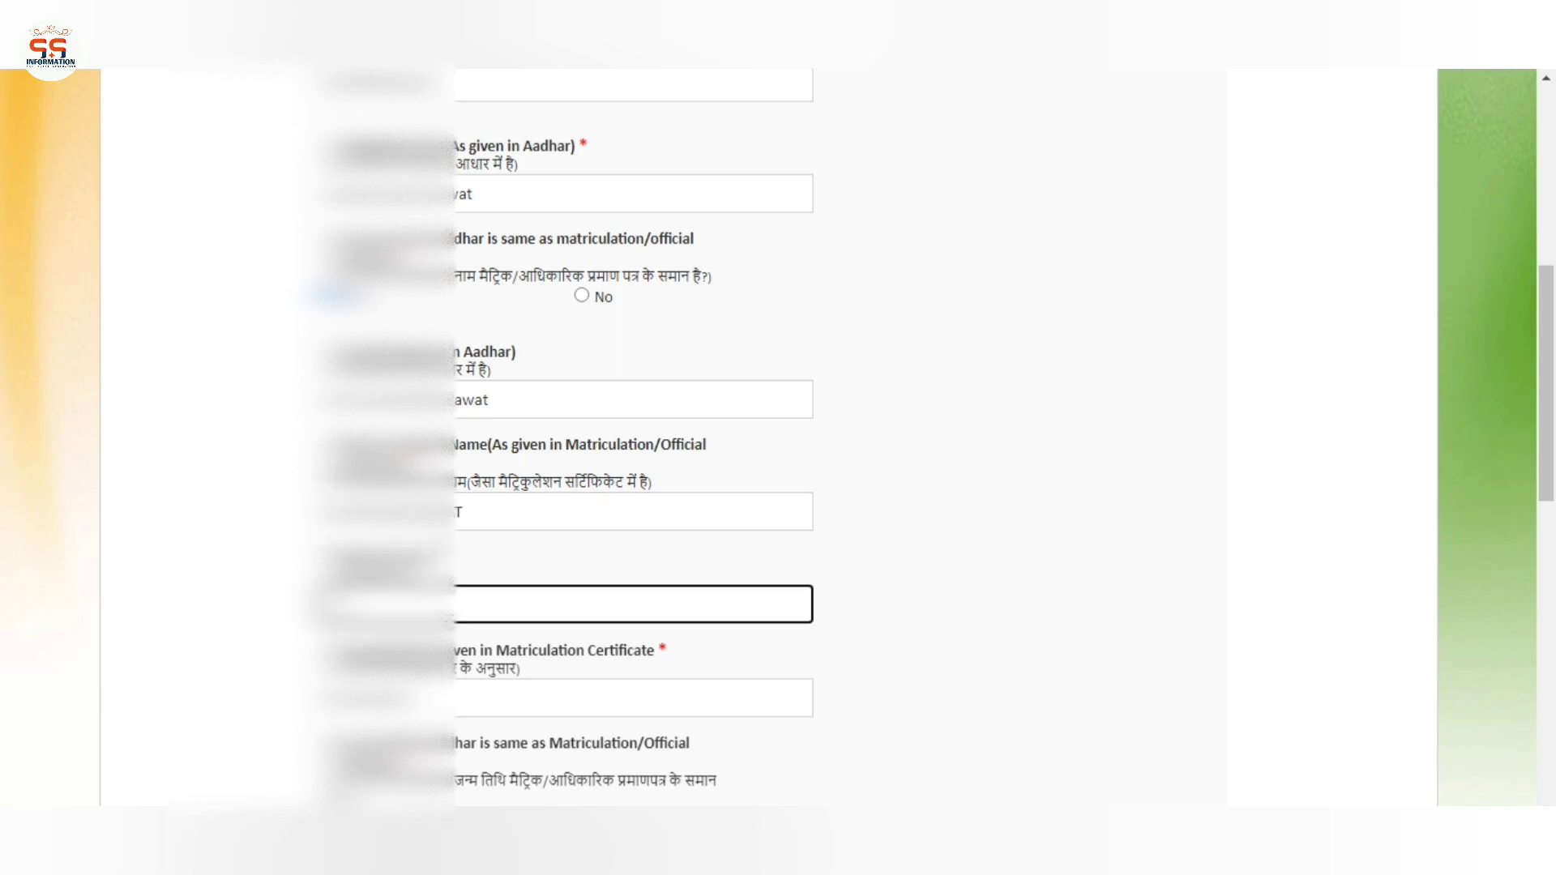
{"action": "left_click", "coordinate": [451, 560]}
Type the mother's name into the Mother's Name field, leaving date of birth unchanged
{"action": "scroll", "coordinate": [450, 560], "scroll_direction": "down", "scroll_amount": 3}
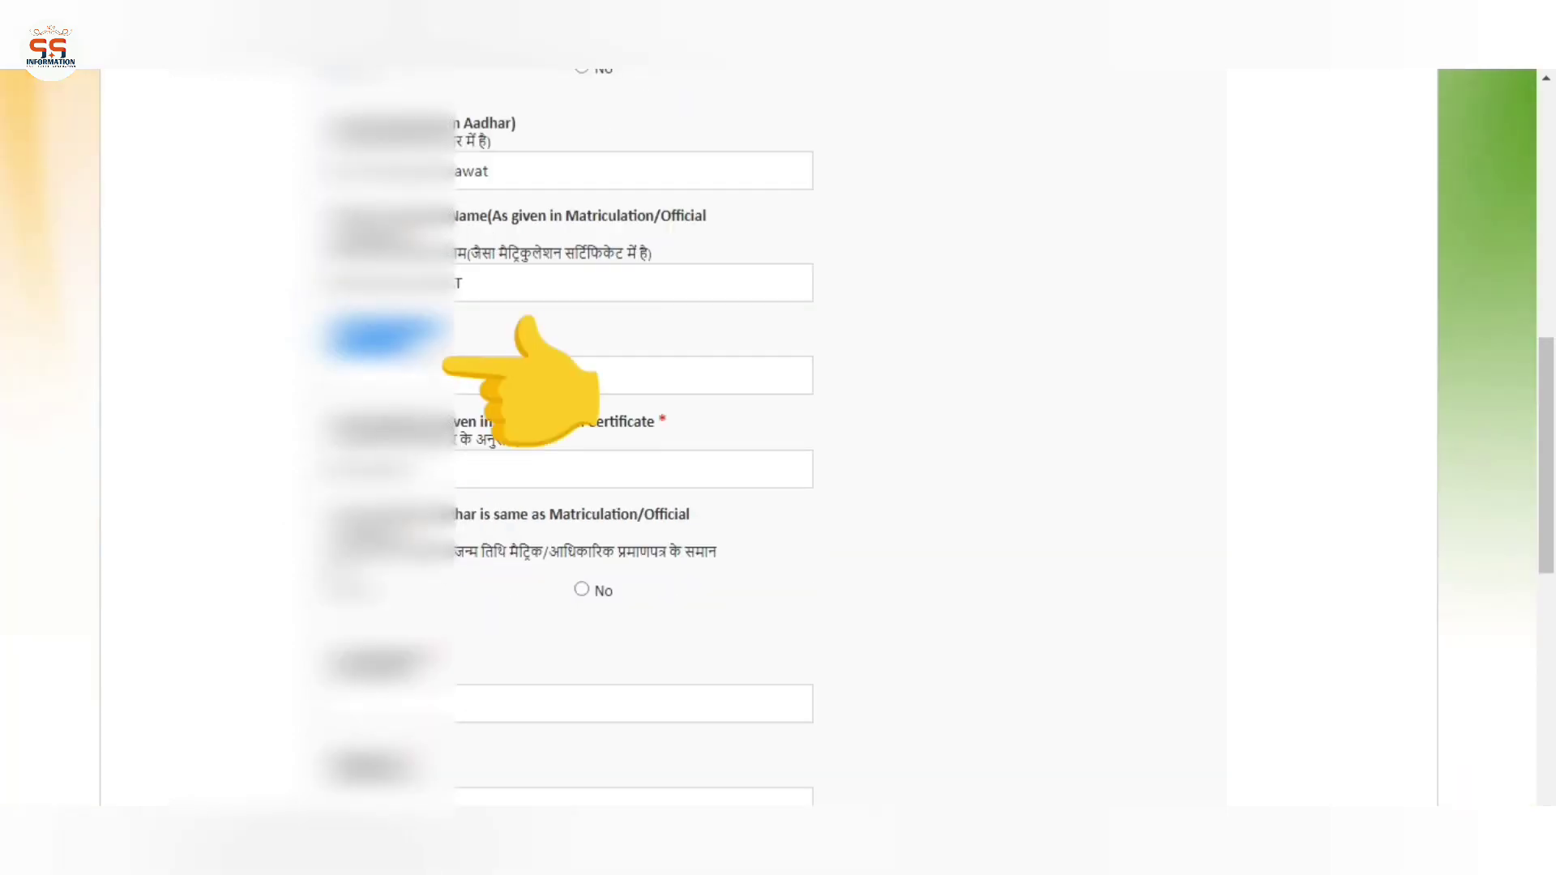
{"action": "left_click", "coordinate": [632, 375]}
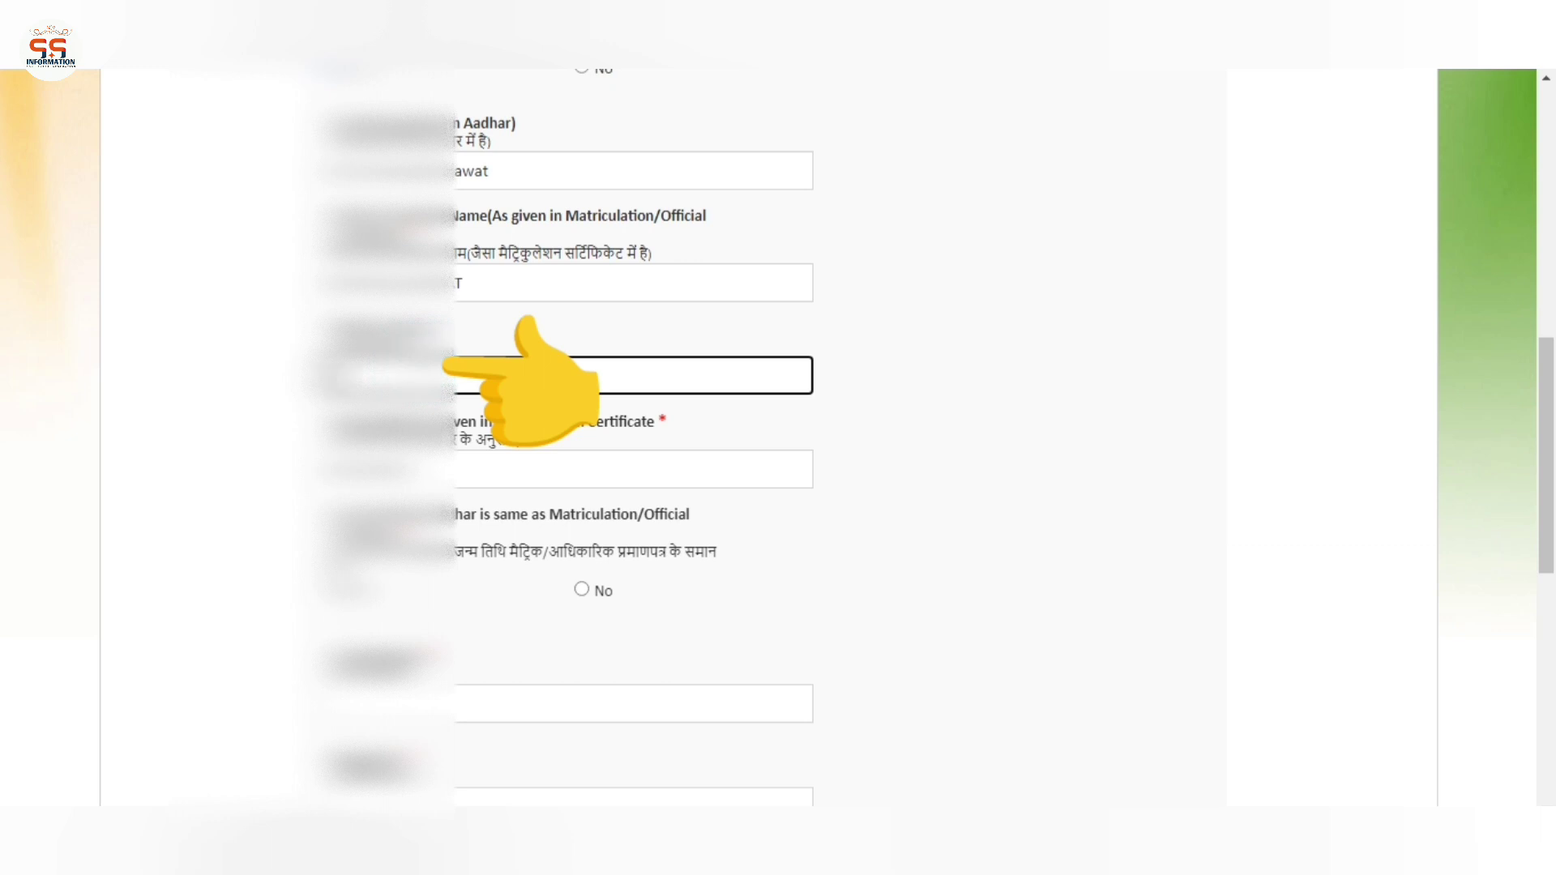
{"action": "type", "text": "RAWAT"}
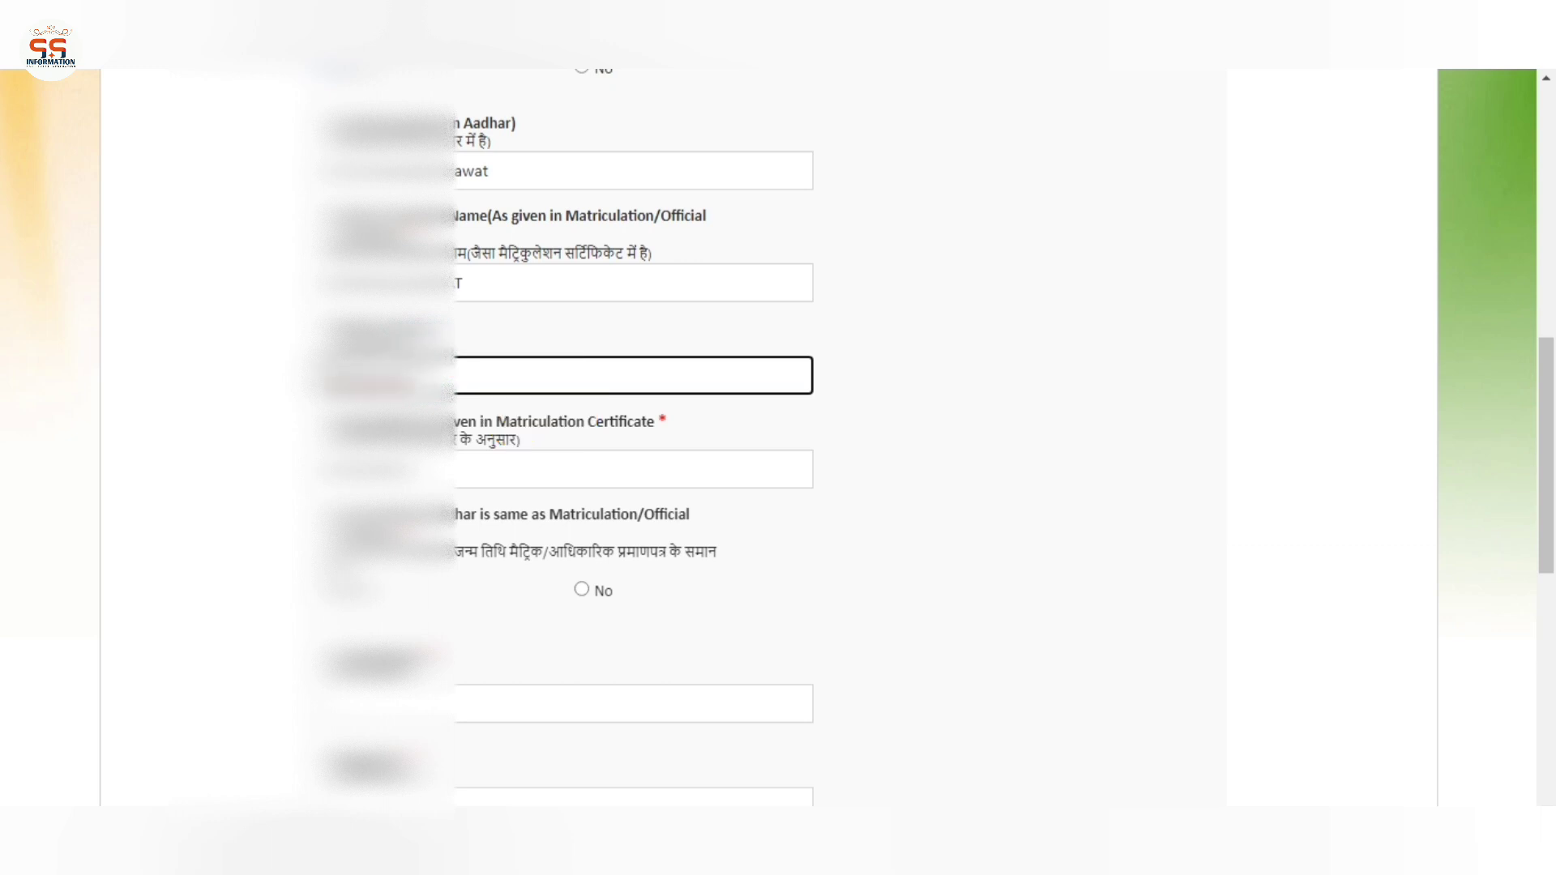
{"action": "key", "text": "Tab"}
{"action": "left_click", "coordinate": [556, 418]}
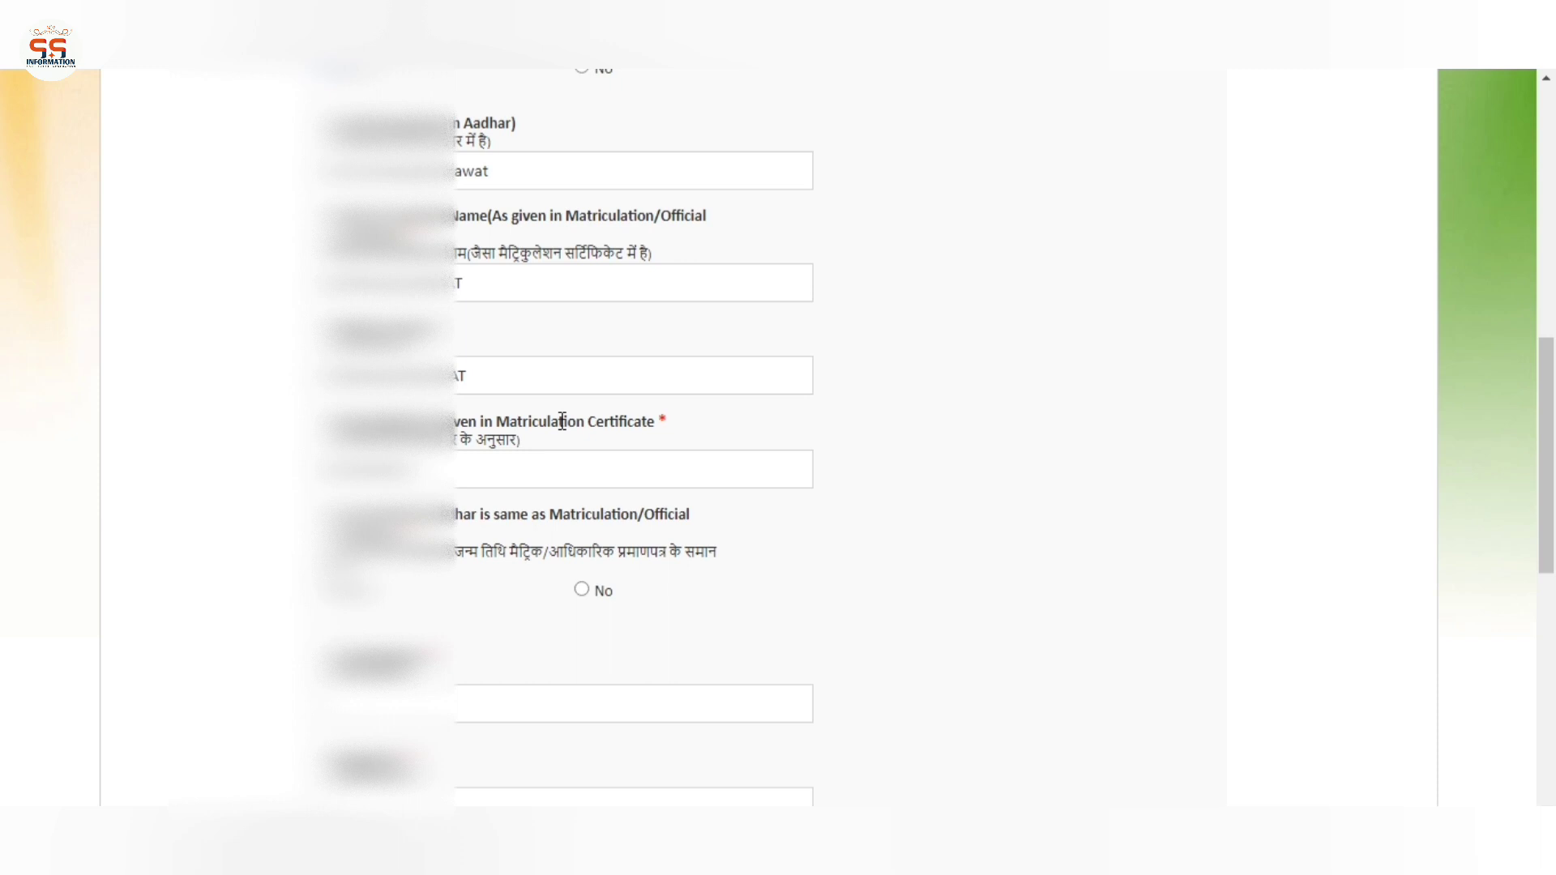
{"action": "scroll", "coordinate": [562, 452], "scroll_direction": "down", "scroll_amount": 1}
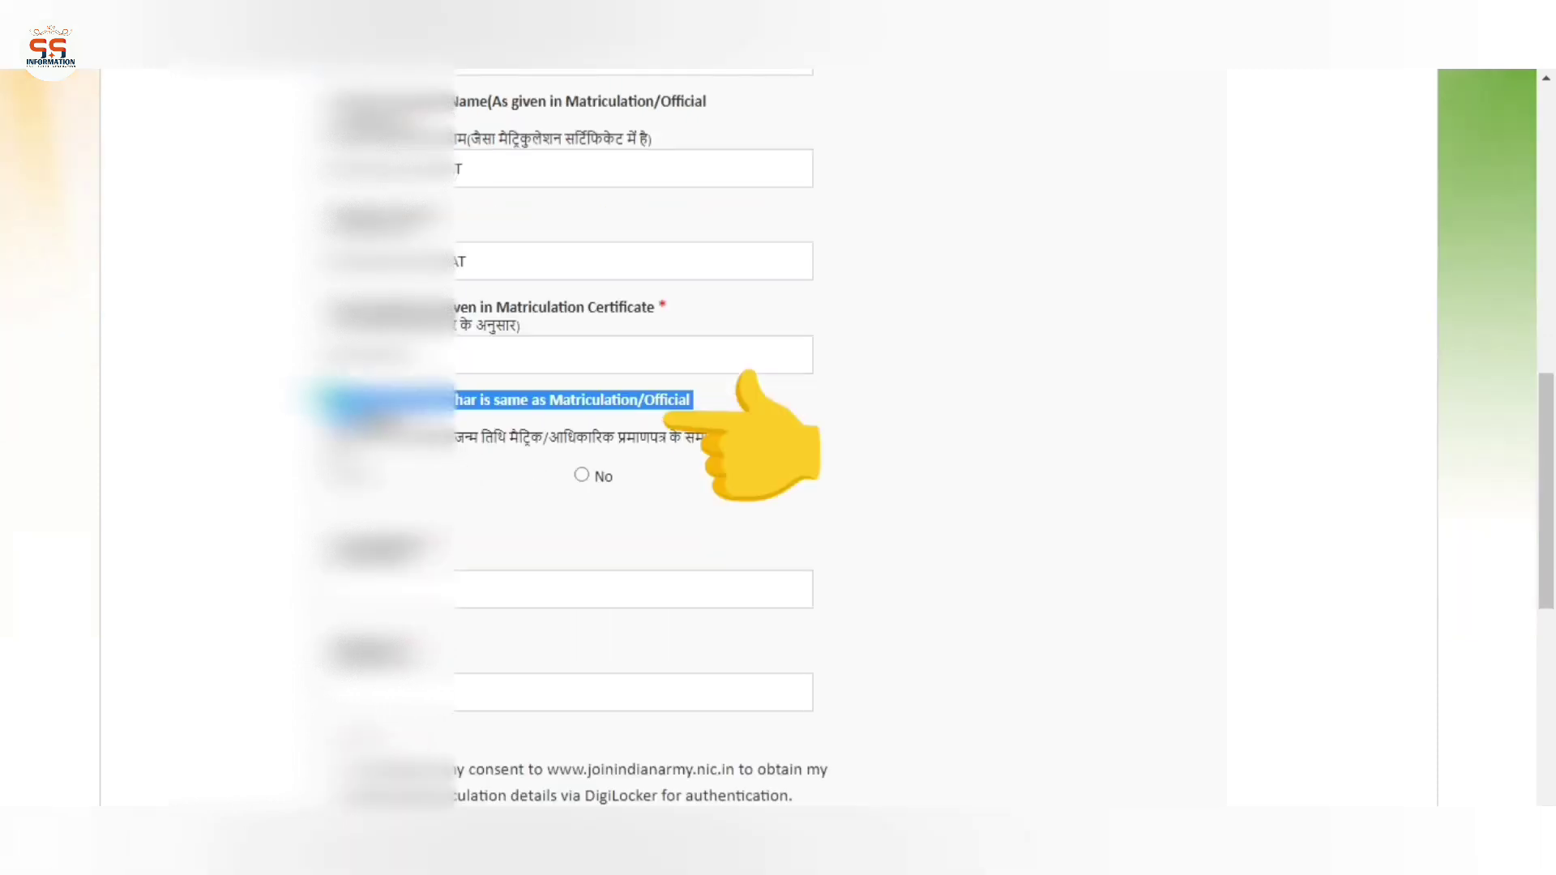
Enter the email address and give consent to fetch details via DigiLocker
{"action": "scroll", "coordinate": [616, 438], "scroll_direction": "down", "scroll_amount": 1}
{"action": "left_click", "coordinate": [375, 486]}
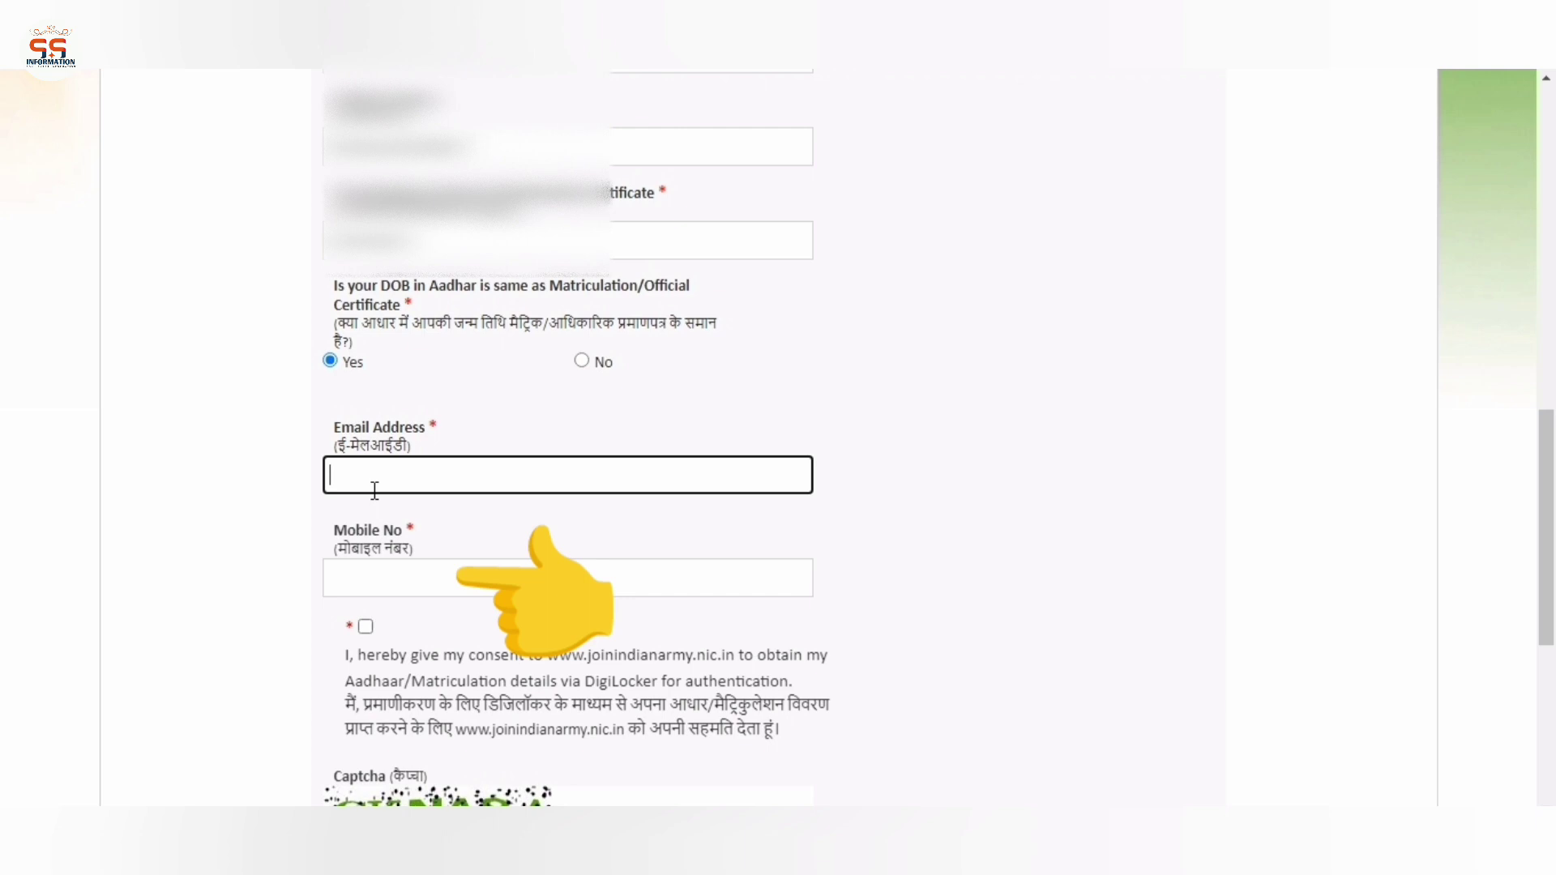
{"action": "scroll", "coordinate": [375, 490], "scroll_direction": "down", "scroll_amount": 3}
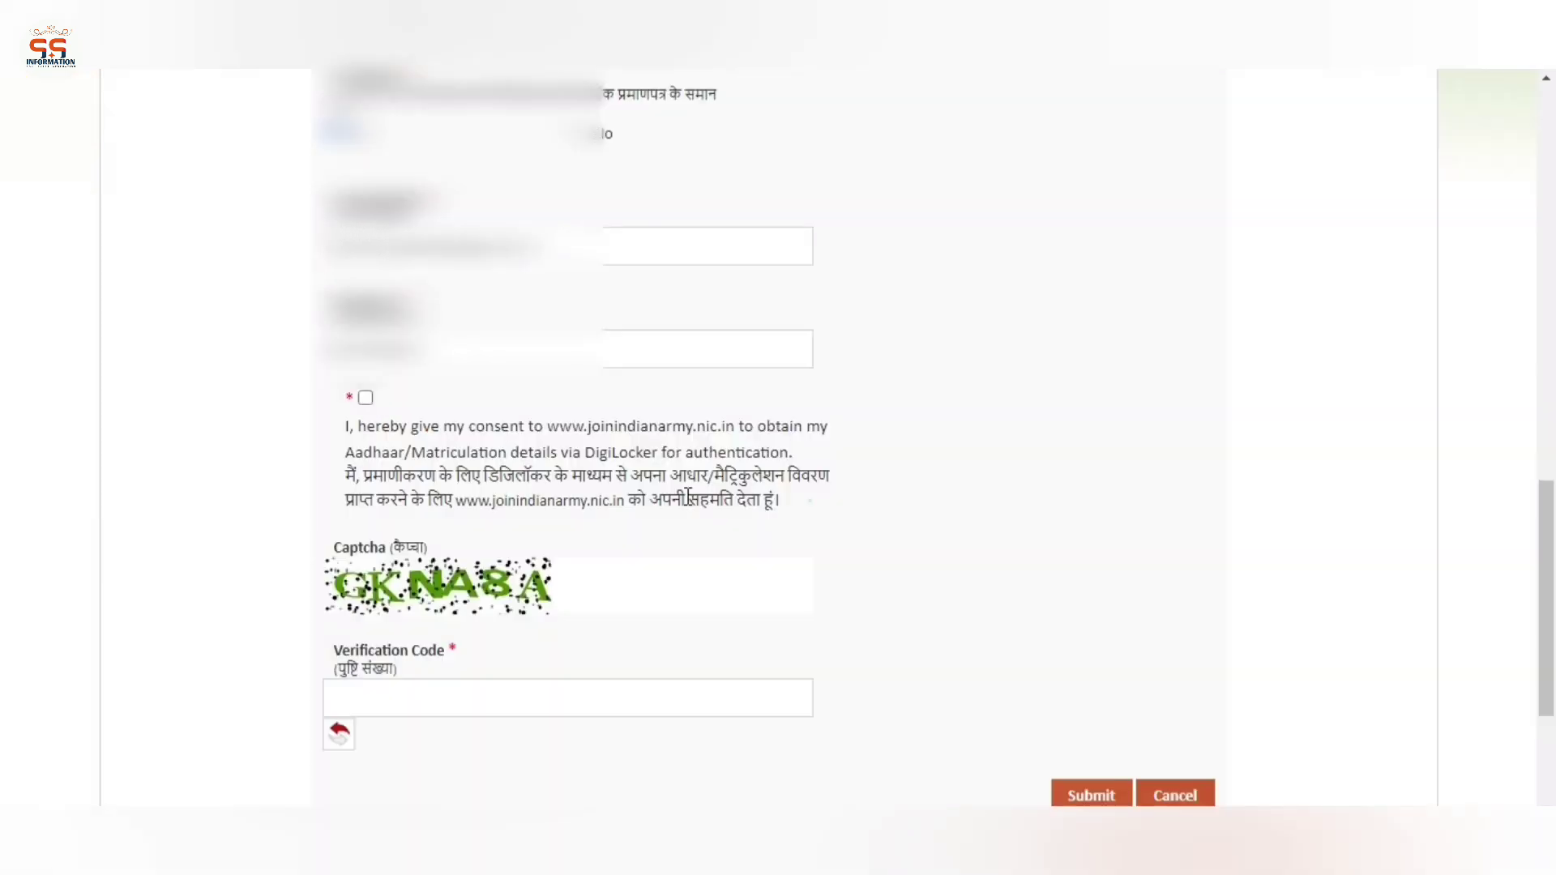
{"action": "left_click_drag", "start_coordinate": [804, 499], "coordinate": [352, 395]}
{"action": "left_click", "coordinate": [418, 399]}
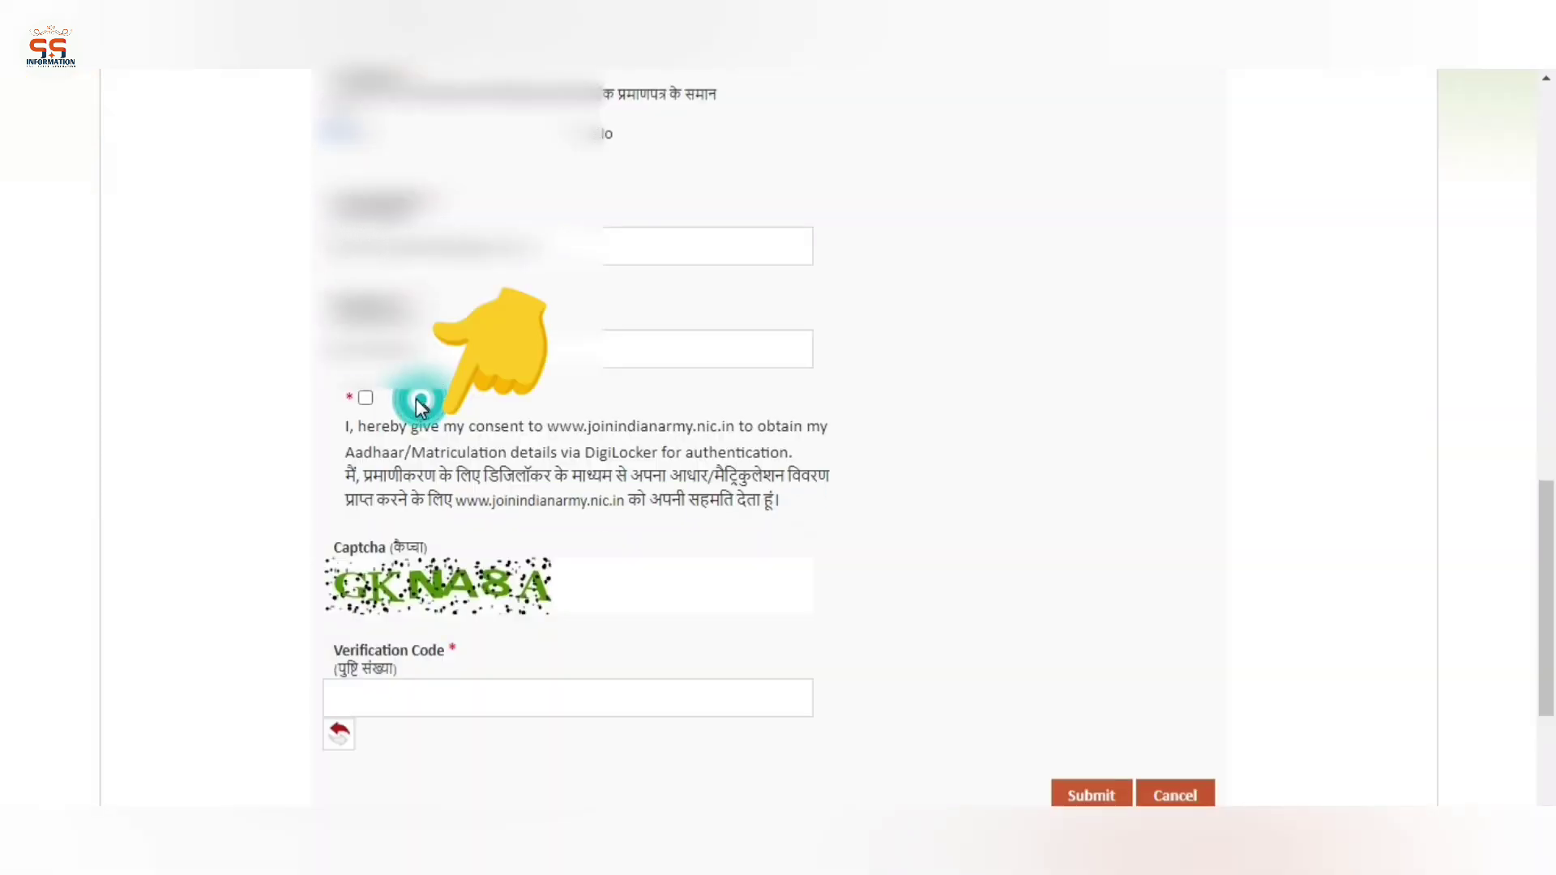
{"action": "left_click", "coordinate": [366, 401]}
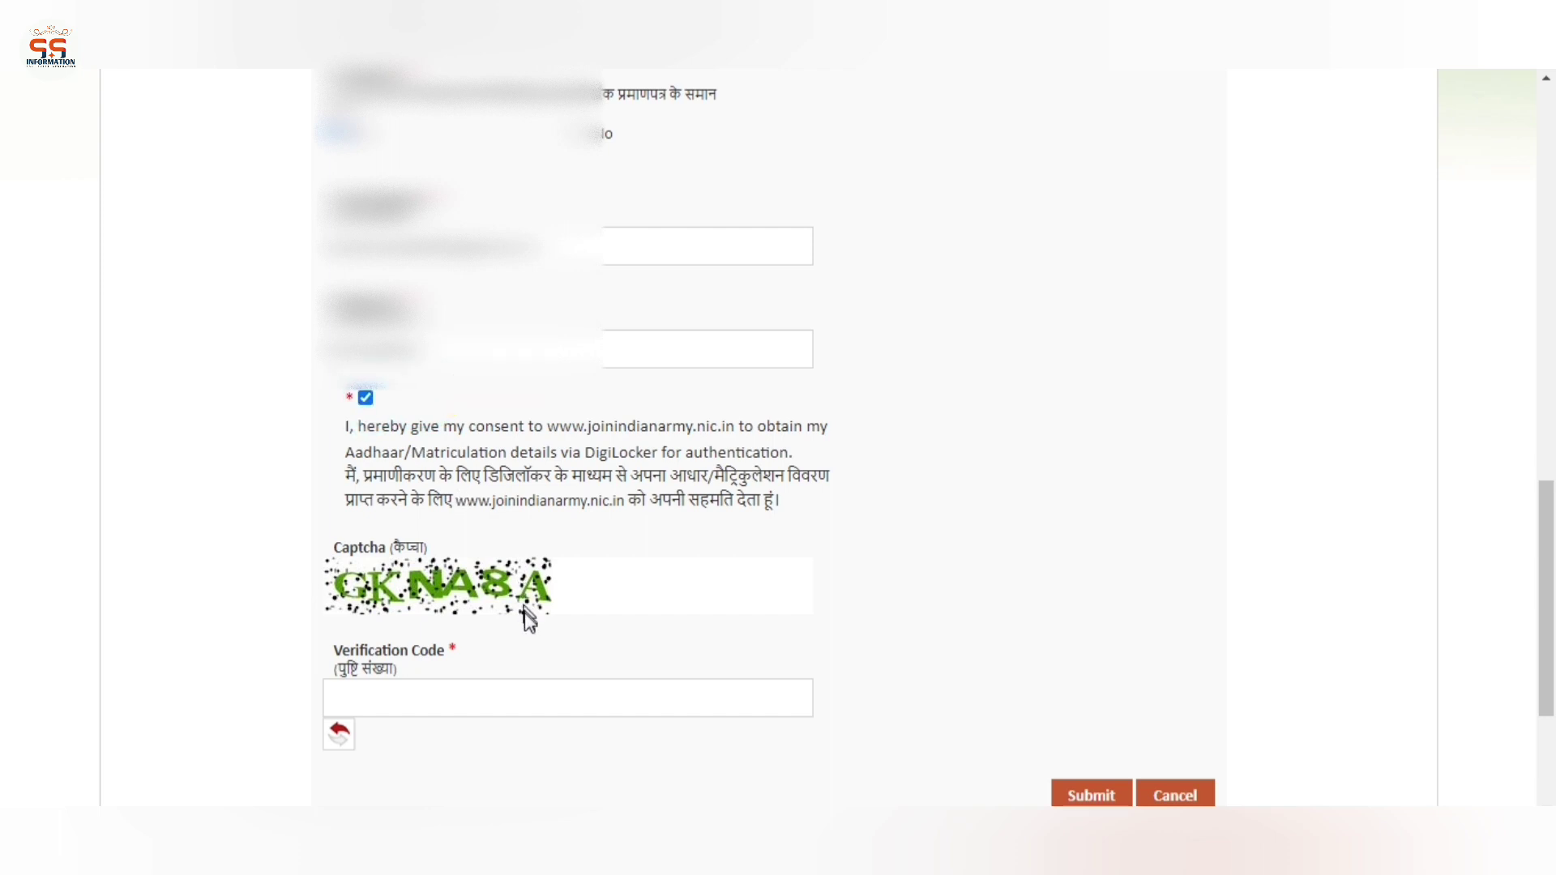
{"action": "left_click", "coordinate": [614, 597]}
Fill in the captcha Verification Code and submit the form
{"action": "scroll", "coordinate": [614, 600], "scroll_direction": "down", "scroll_amount": 2}
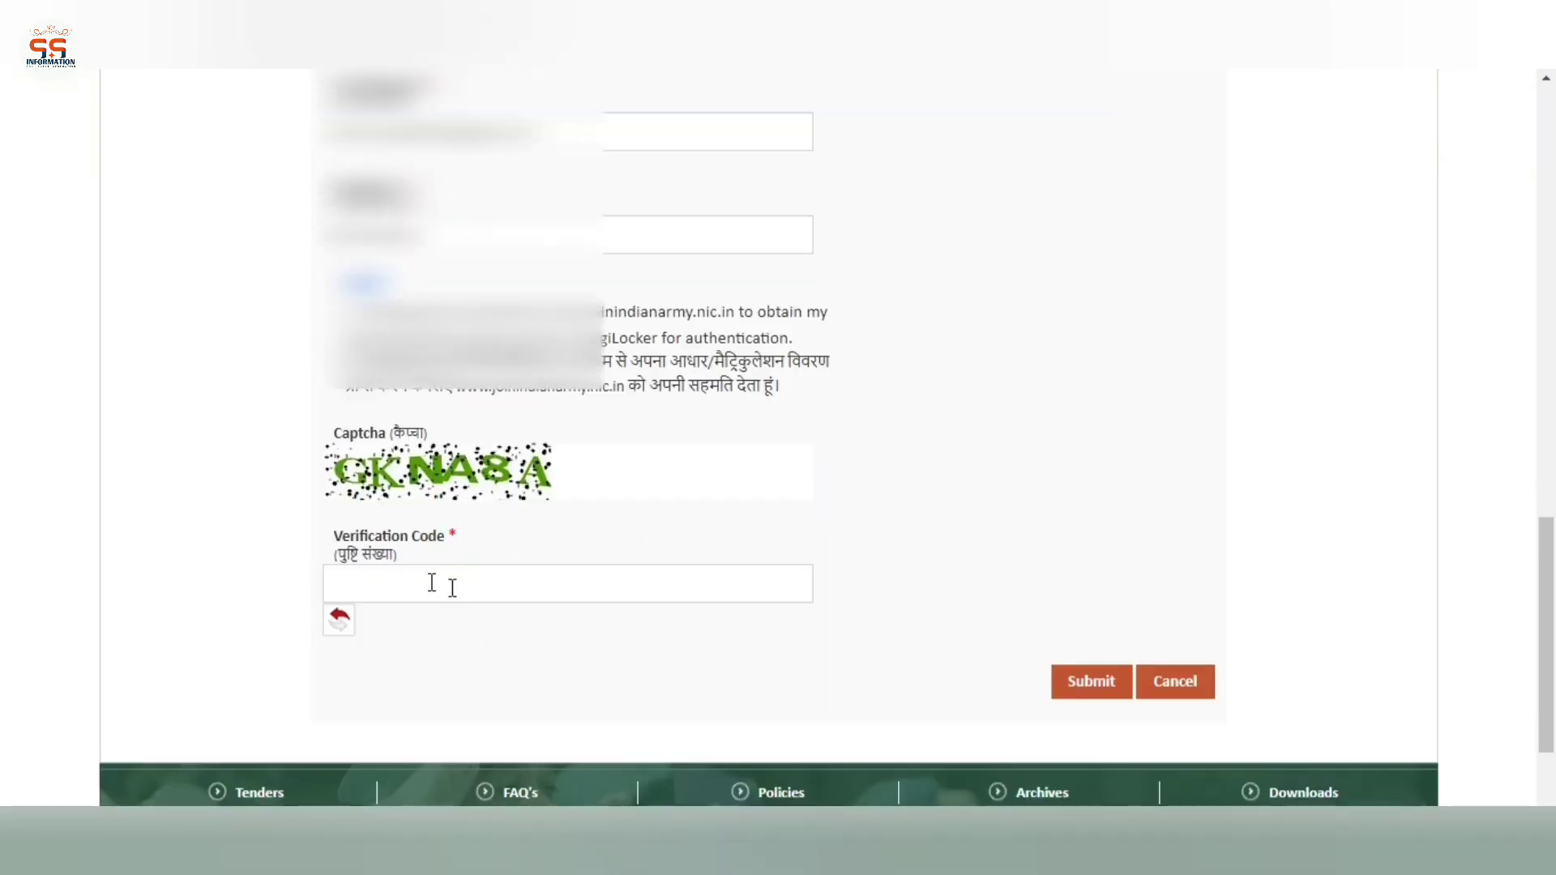
{"action": "left_click", "coordinate": [331, 529]}
{"action": "left_click_drag", "start_coordinate": [391, 541], "coordinate": [430, 578]}
{"action": "left_click", "coordinate": [431, 580]}
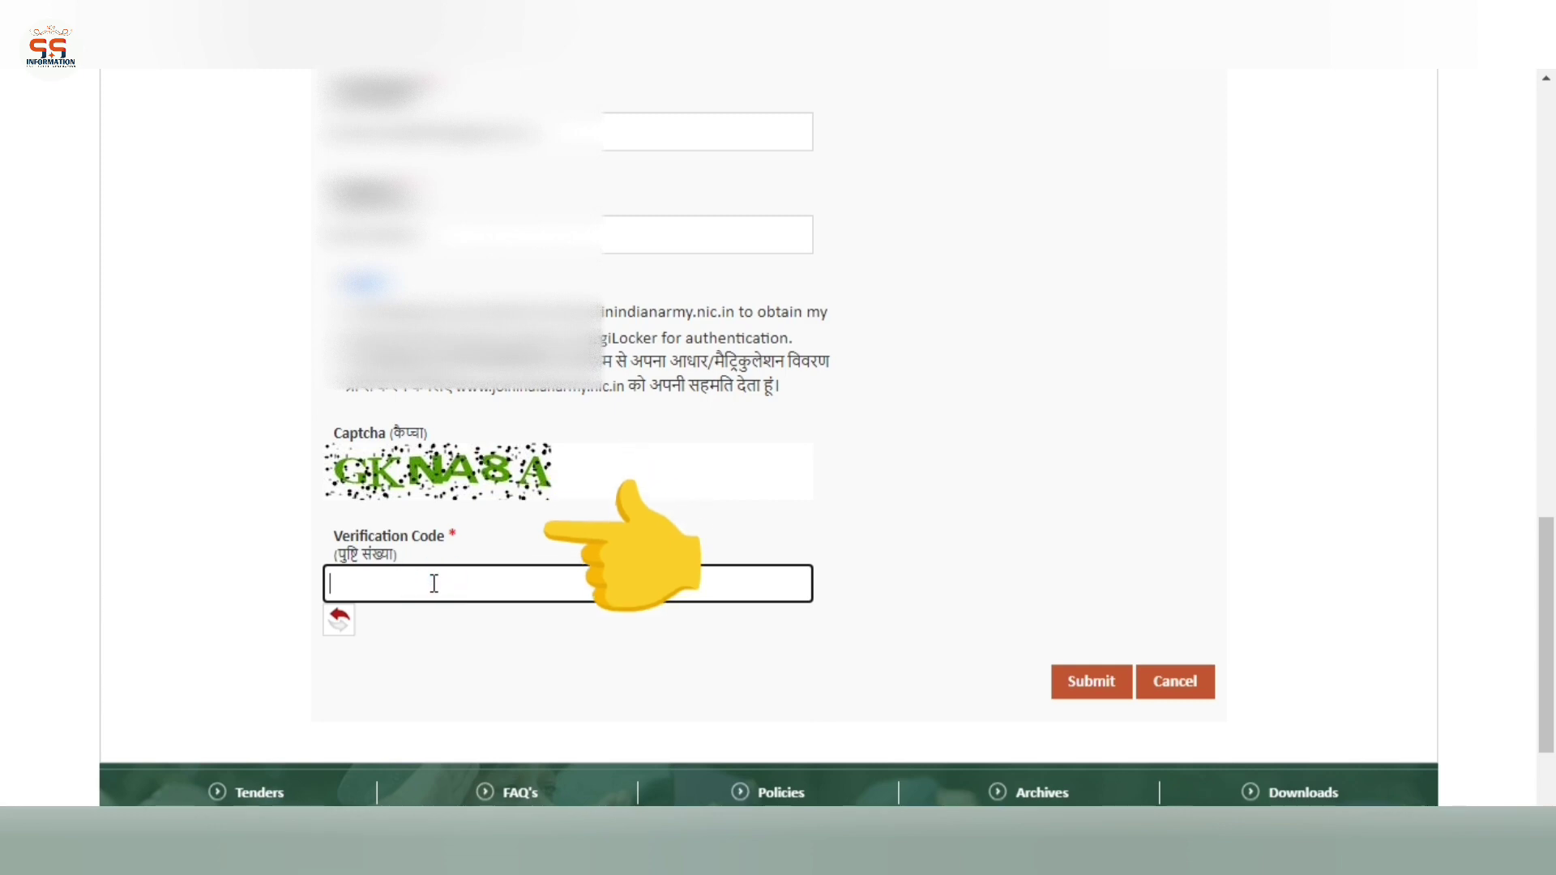
{"action": "type", "text": "GKNA"}
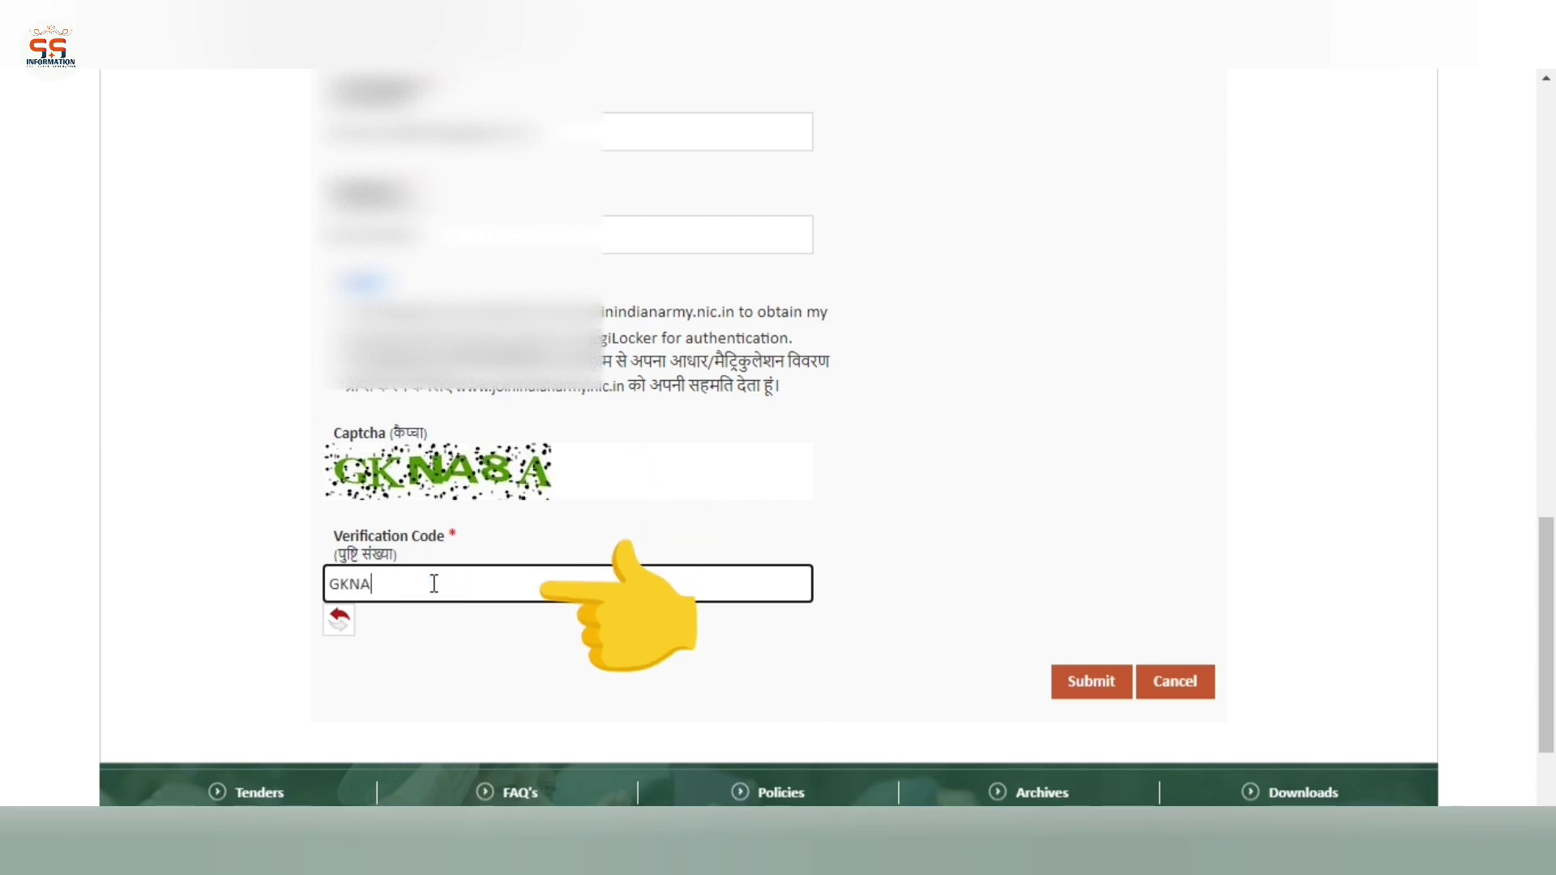
{"action": "type", "text": "8A"}
{"action": "left_click", "coordinate": [1005, 484]}
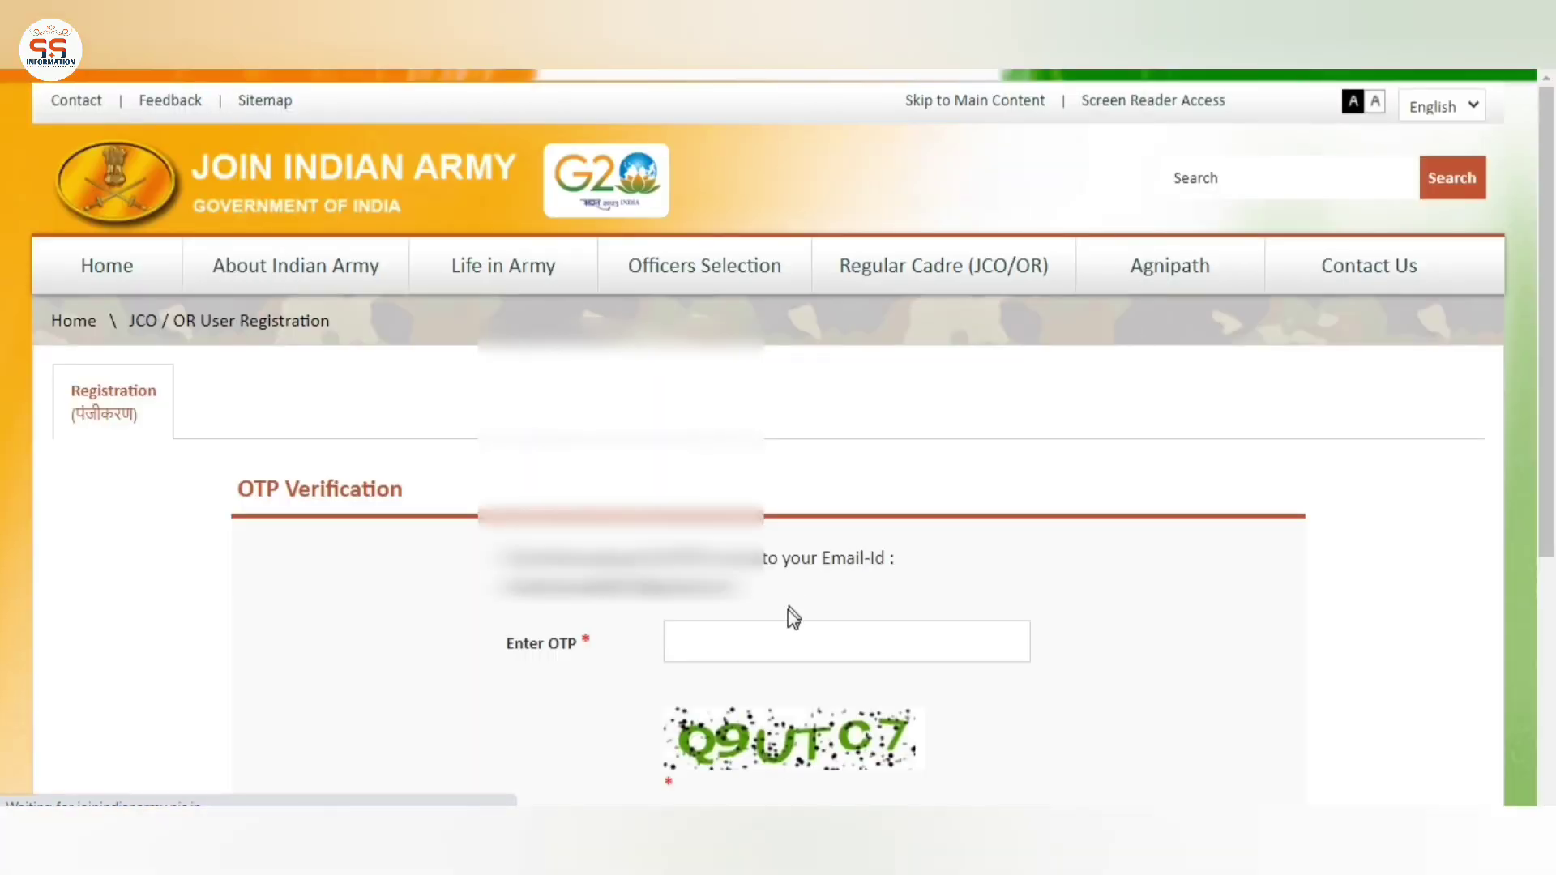
Focus the OTP field on the OTP Verification page to enter the emailed code
{"action": "scroll", "coordinate": [1066, 521], "scroll_direction": "down", "scroll_amount": 3}
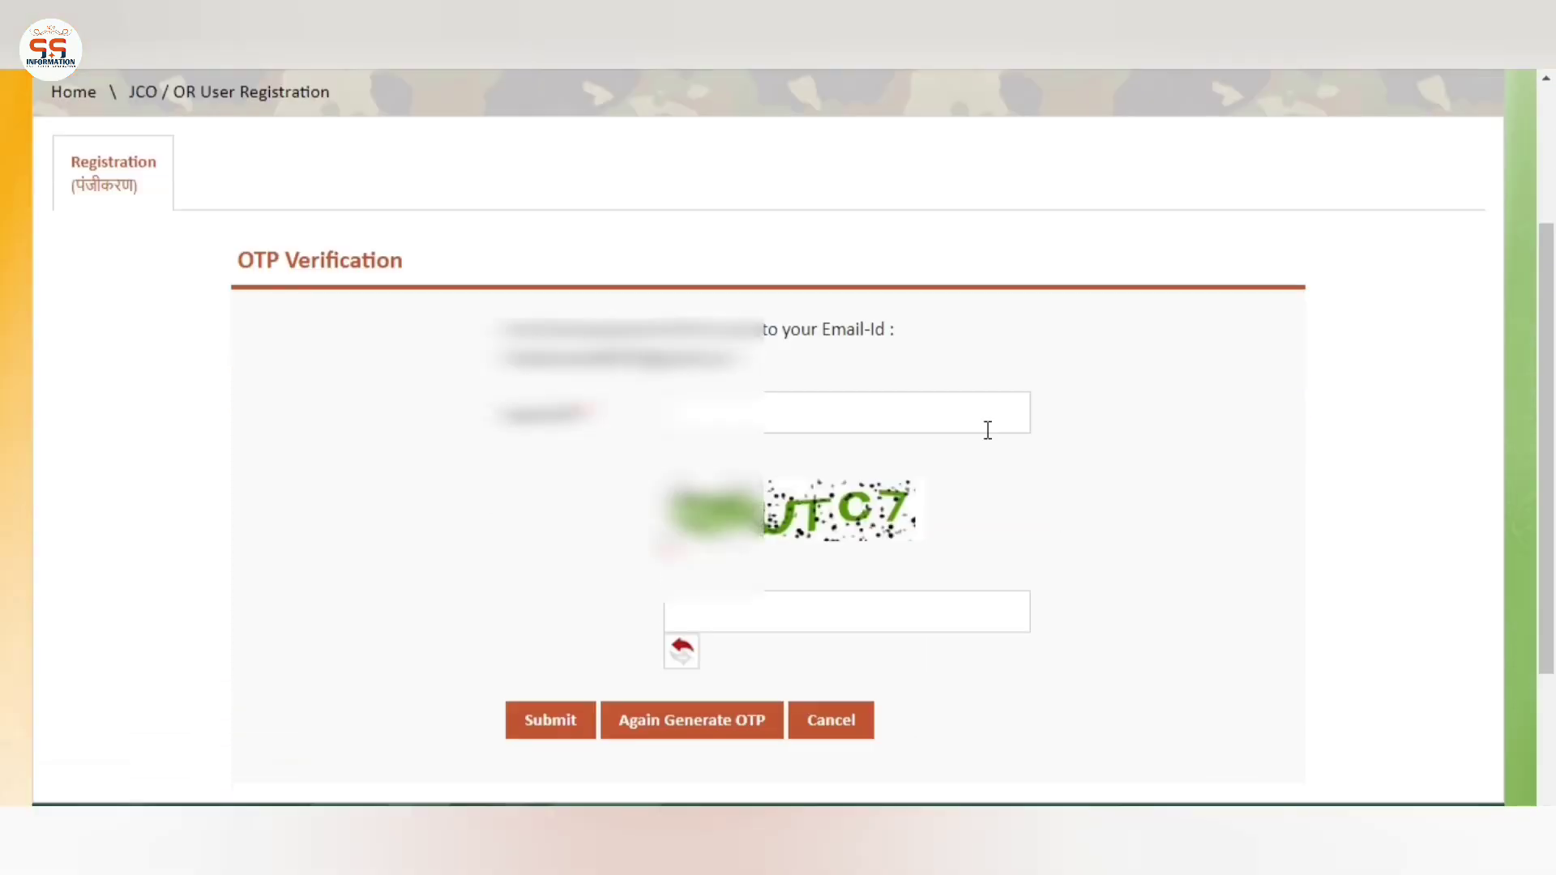
{"action": "left_click", "coordinate": [985, 429]}
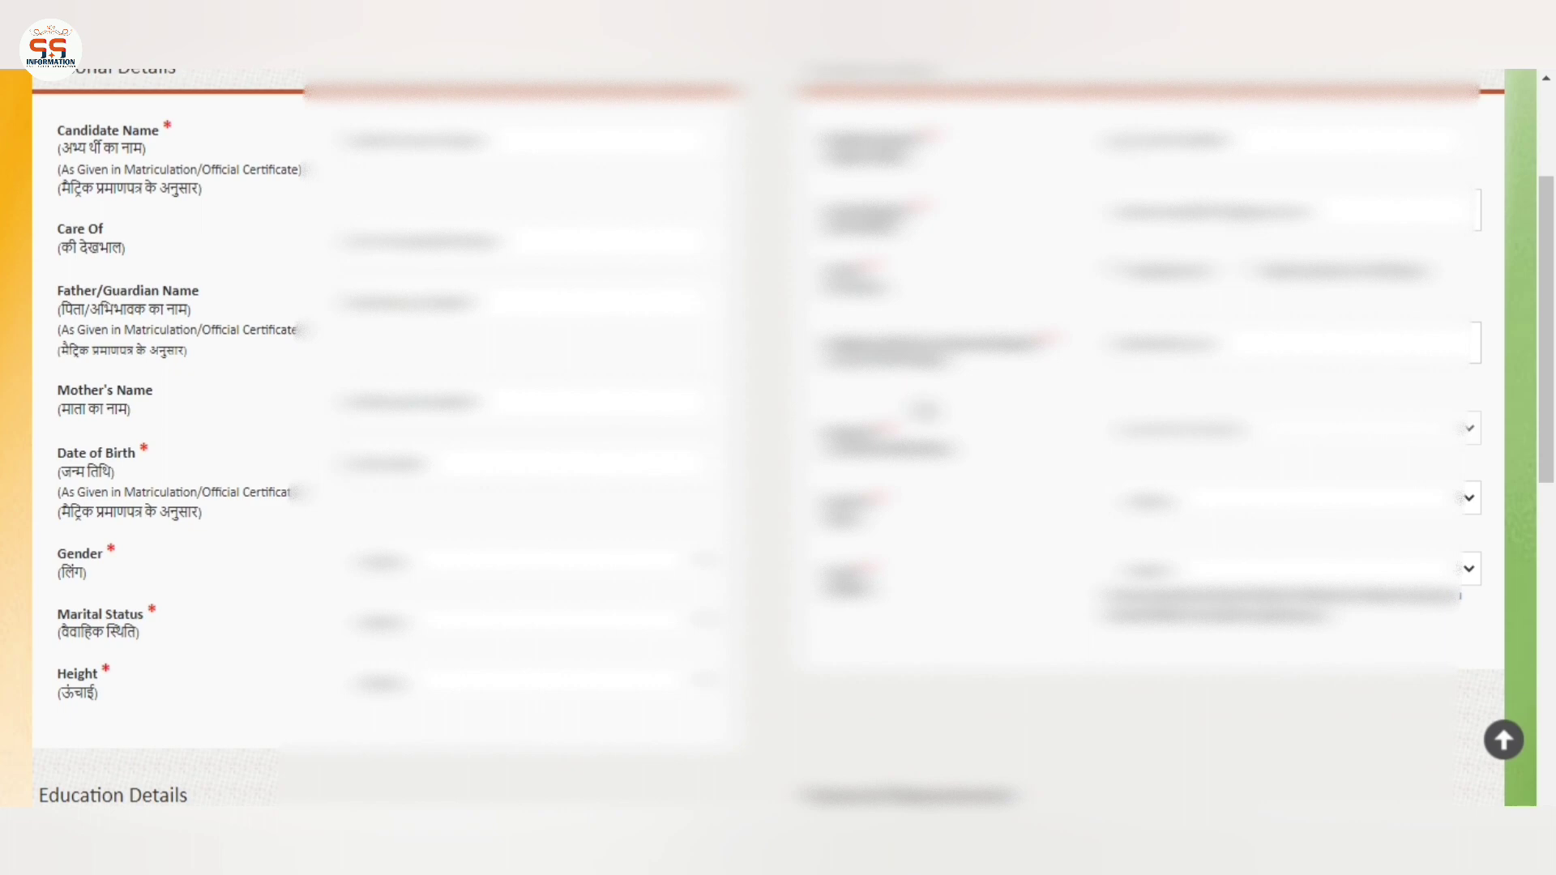
Pick the candidate's gender in the Gender dropdown, which triggers the gender confirmation prompt
{"action": "scroll", "coordinate": [928, 405], "scroll_direction": "down", "scroll_amount": 6}
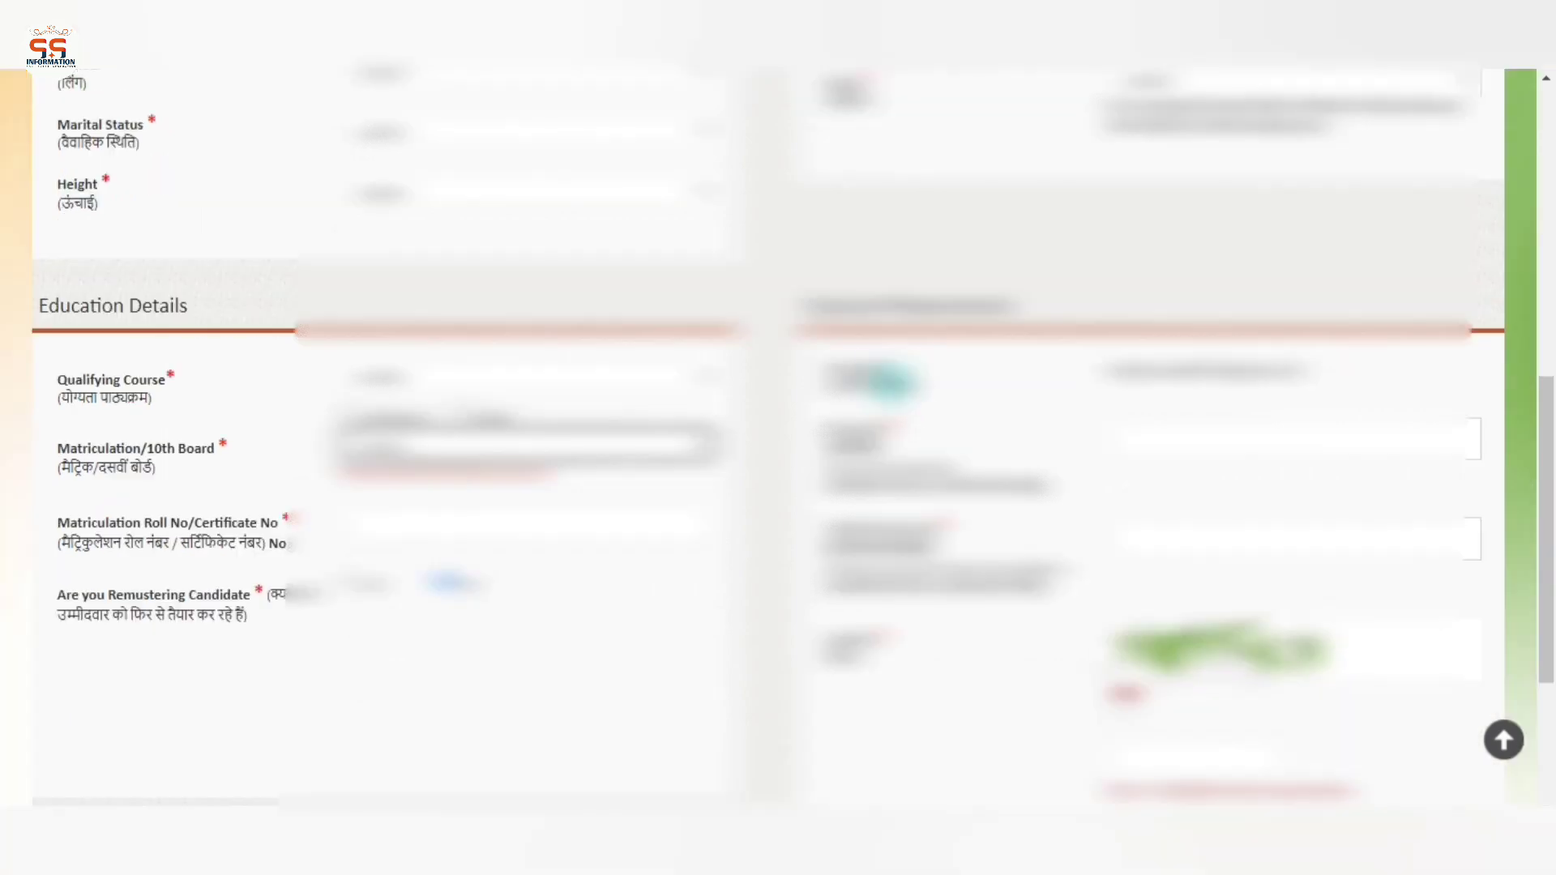
{"action": "scroll", "coordinate": [920, 404], "scroll_direction": "up", "scroll_amount": 7}
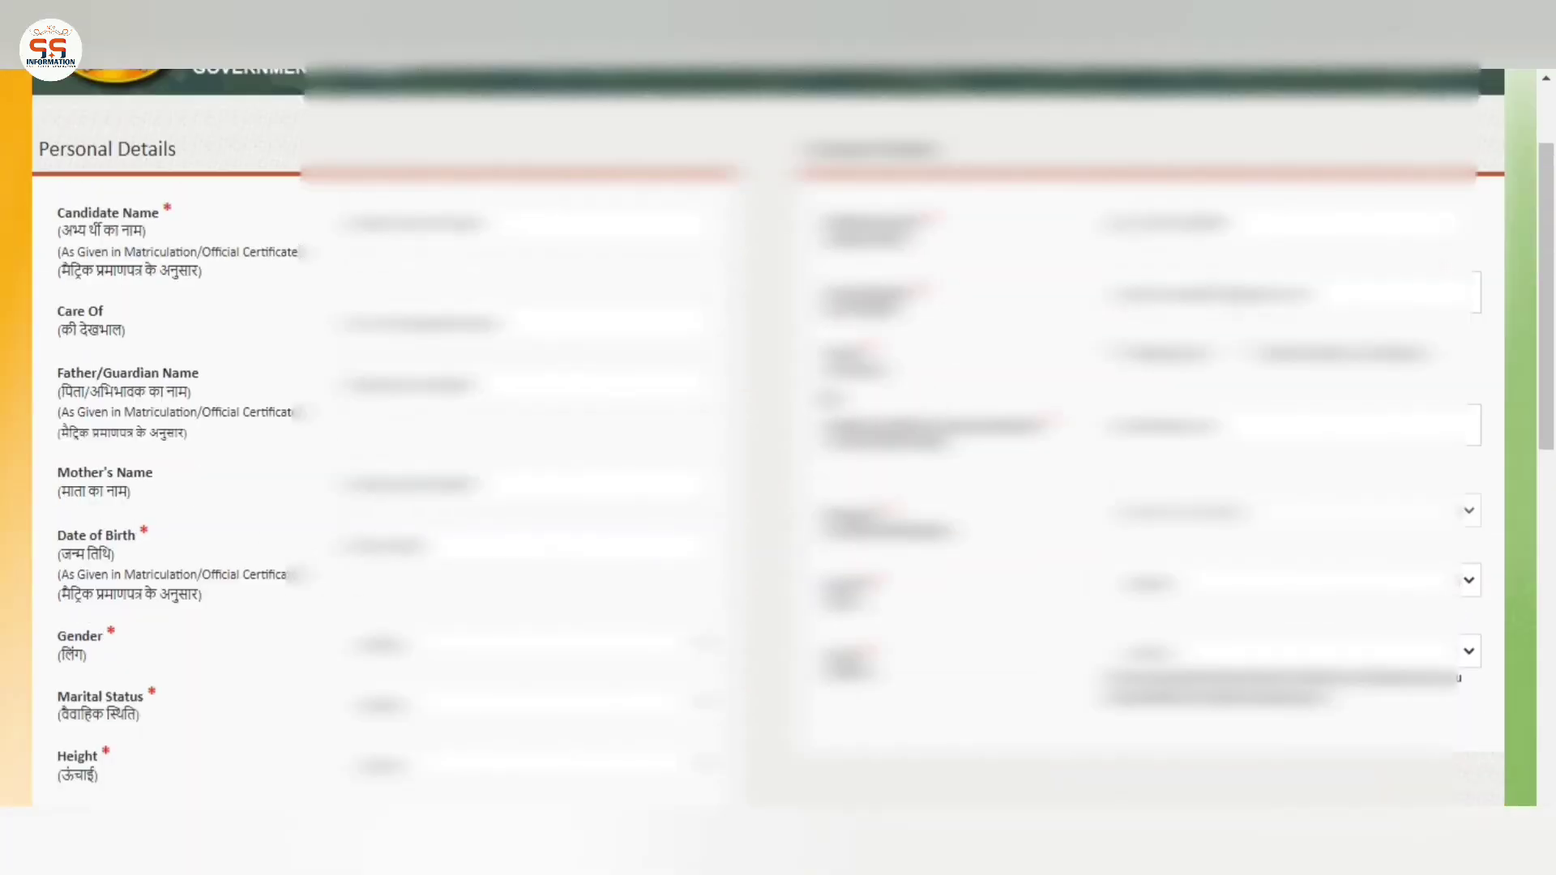
{"action": "scroll", "coordinate": [209, 351], "scroll_direction": "down", "scroll_amount": 3}
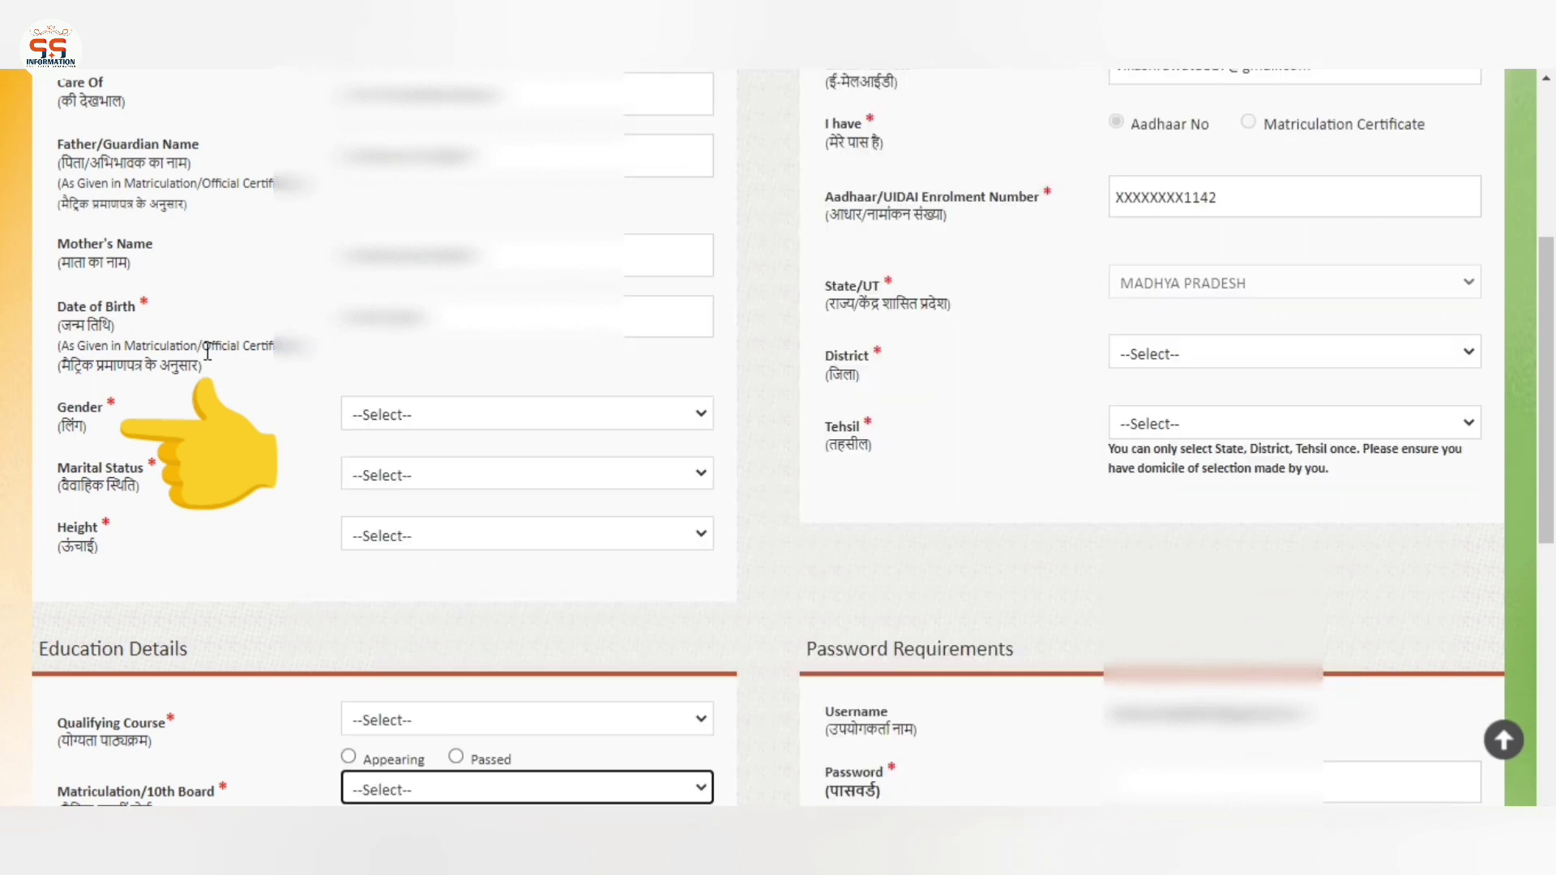
{"action": "left_click_drag", "start_coordinate": [67, 413], "coordinate": [88, 430]}
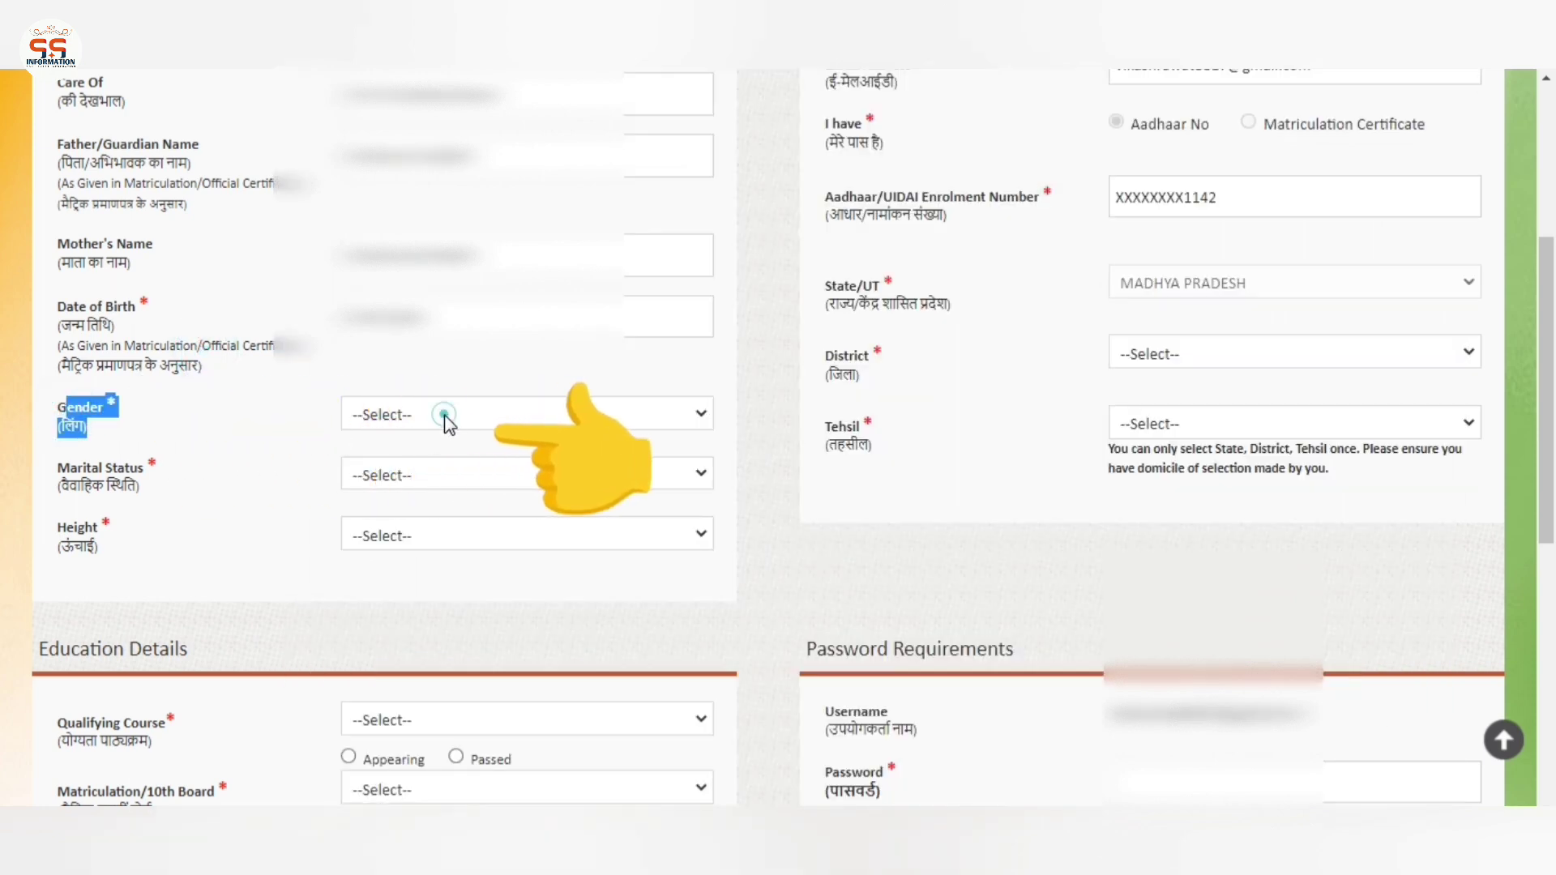
{"action": "left_click", "coordinate": [445, 417]}
{"action": "left_click", "coordinate": [422, 476]}
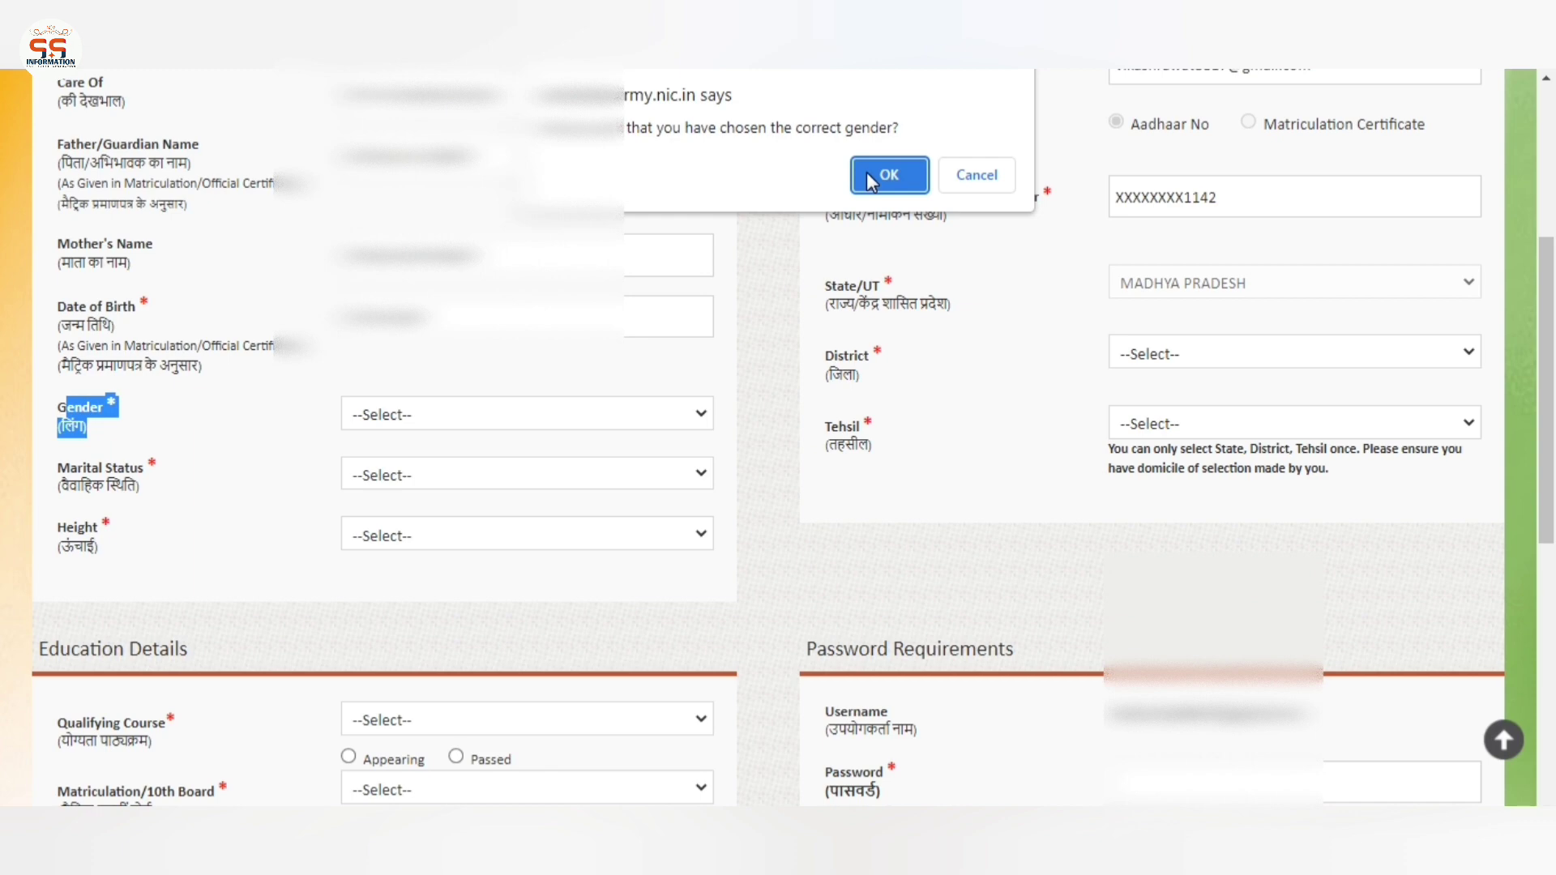
Confirm the chosen gender and set Marital Status to Unmarried
{"action": "left_click", "coordinate": [867, 174]}
{"action": "scroll", "coordinate": [466, 438], "scroll_direction": "up", "scroll_amount": 3}
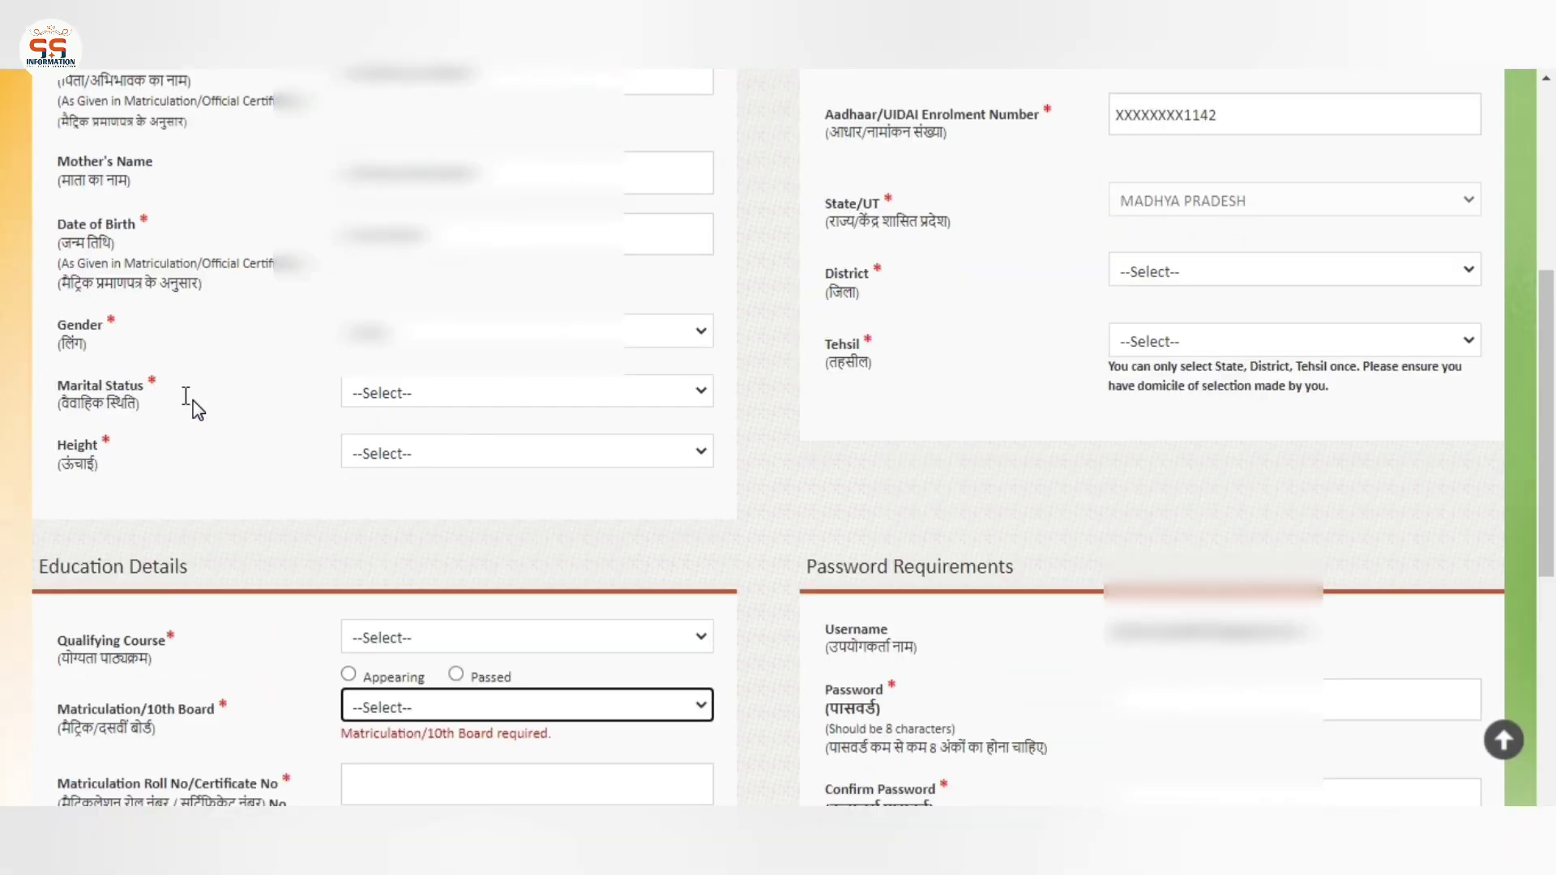
{"action": "left_click_drag", "start_coordinate": [56, 379], "coordinate": [167, 396]}
{"action": "left_click", "coordinate": [405, 394]}
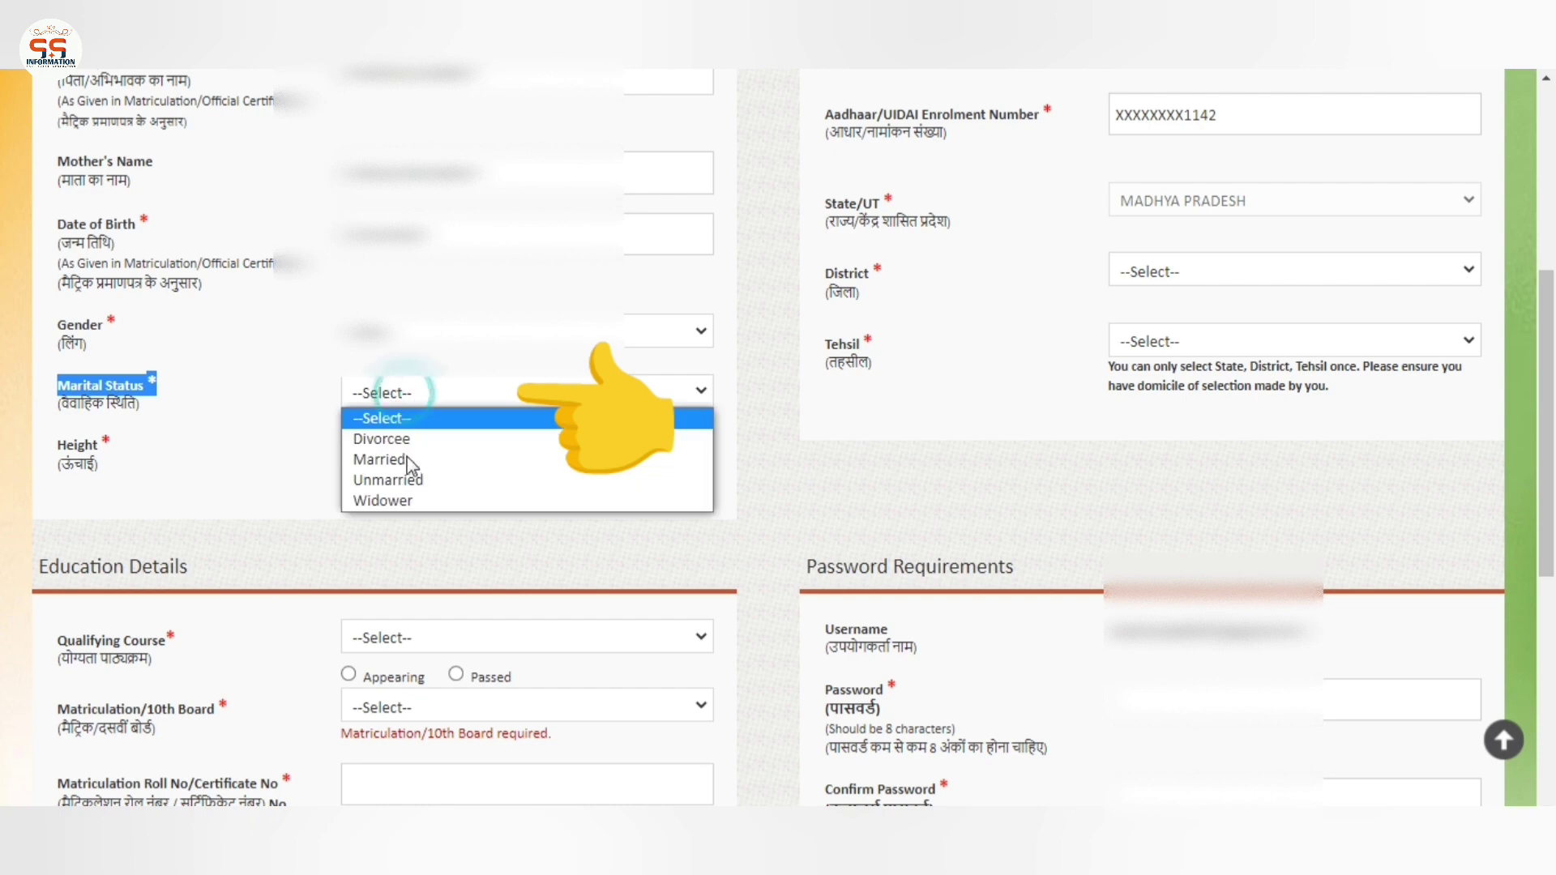
{"action": "left_click", "coordinate": [422, 480]}
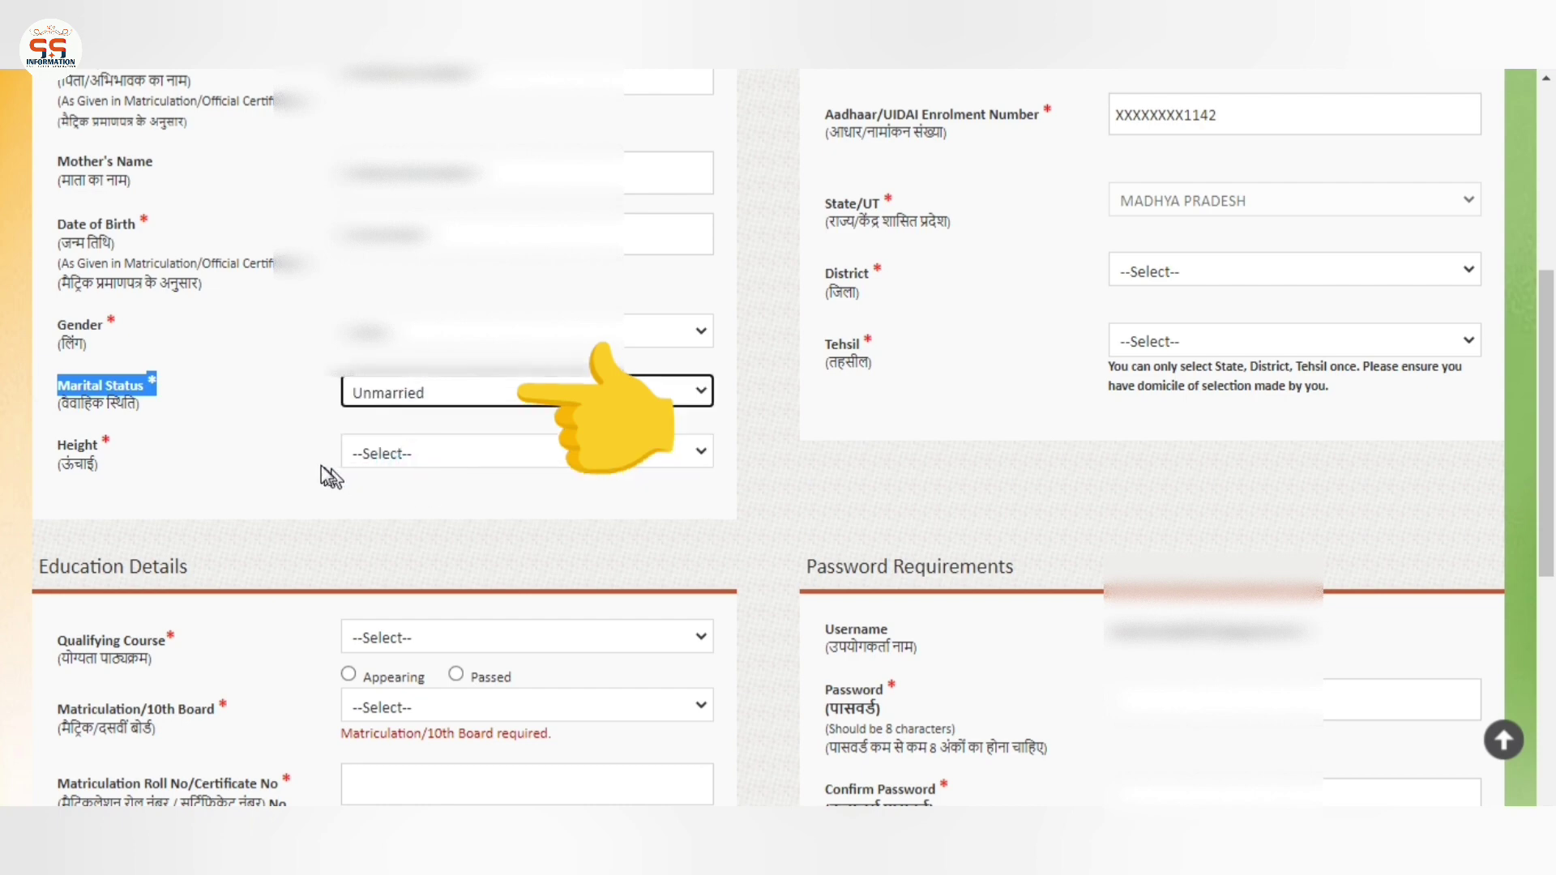
{"action": "left_click", "coordinate": [319, 462]}
Set the Height dropdown to 168
{"action": "left_click_drag", "start_coordinate": [74, 445], "coordinate": [99, 468]}
{"action": "left_click", "coordinate": [371, 454]}
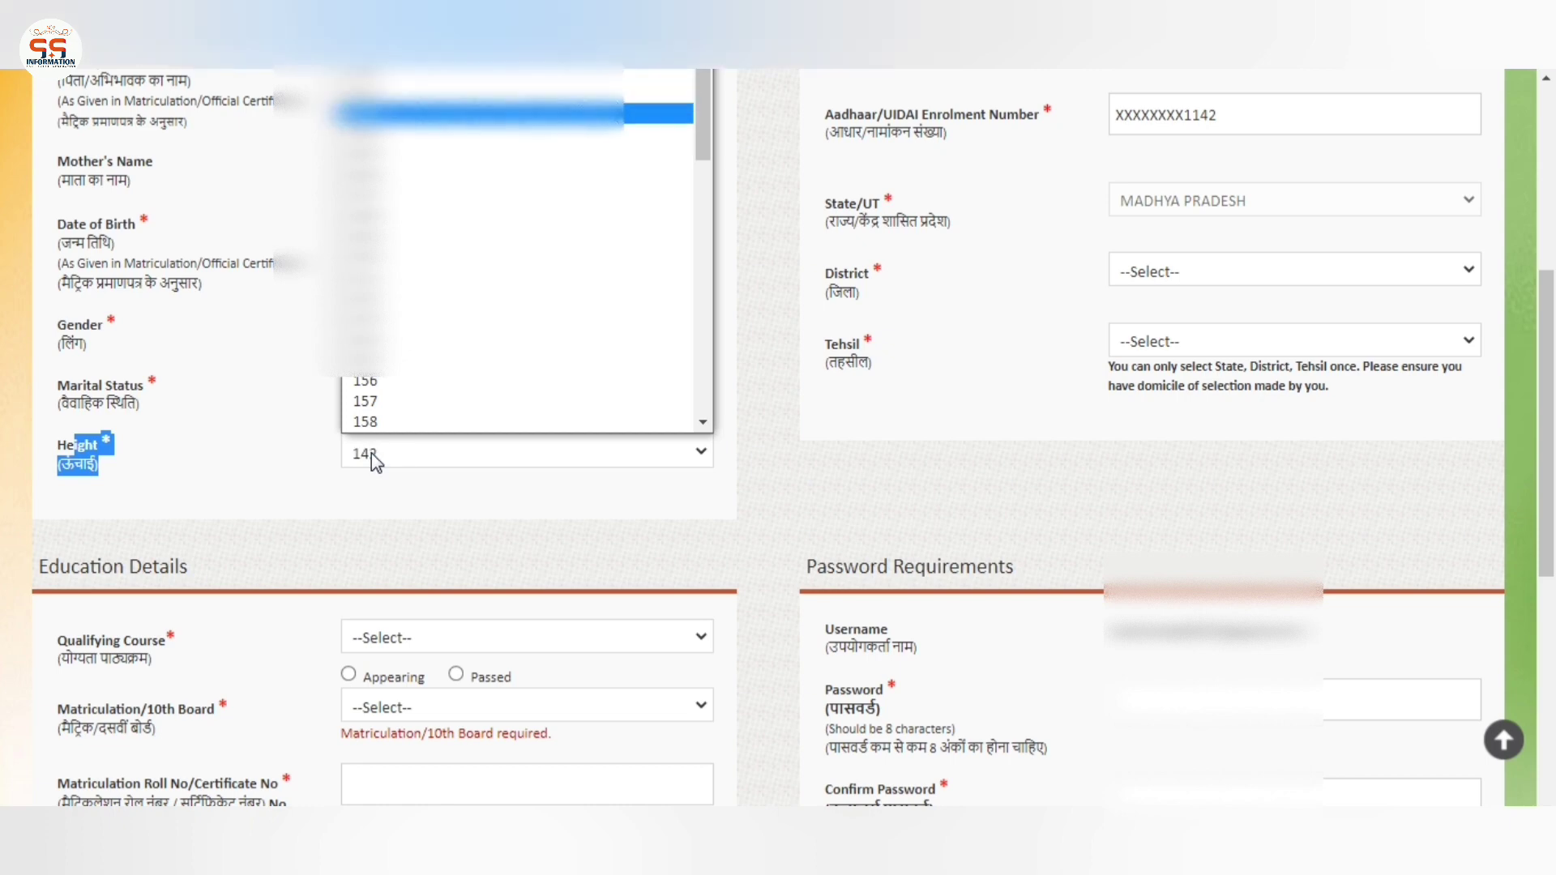
{"action": "type", "text": "170"}
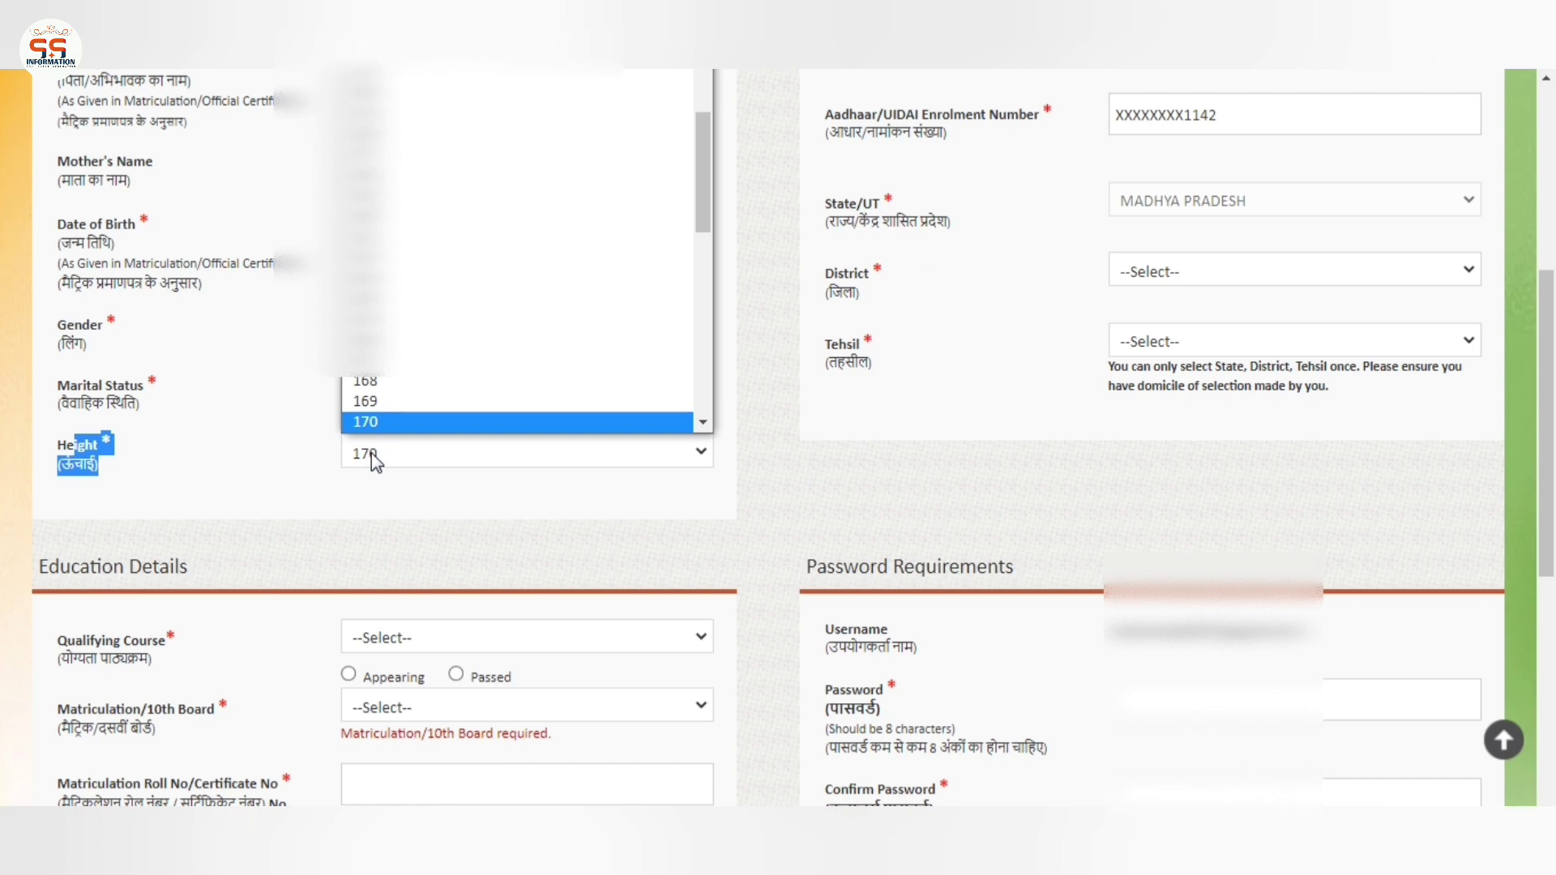
{"action": "key", "text": "Up"}
{"action": "key", "text": "Up"}
{"action": "key", "text": "Return"}
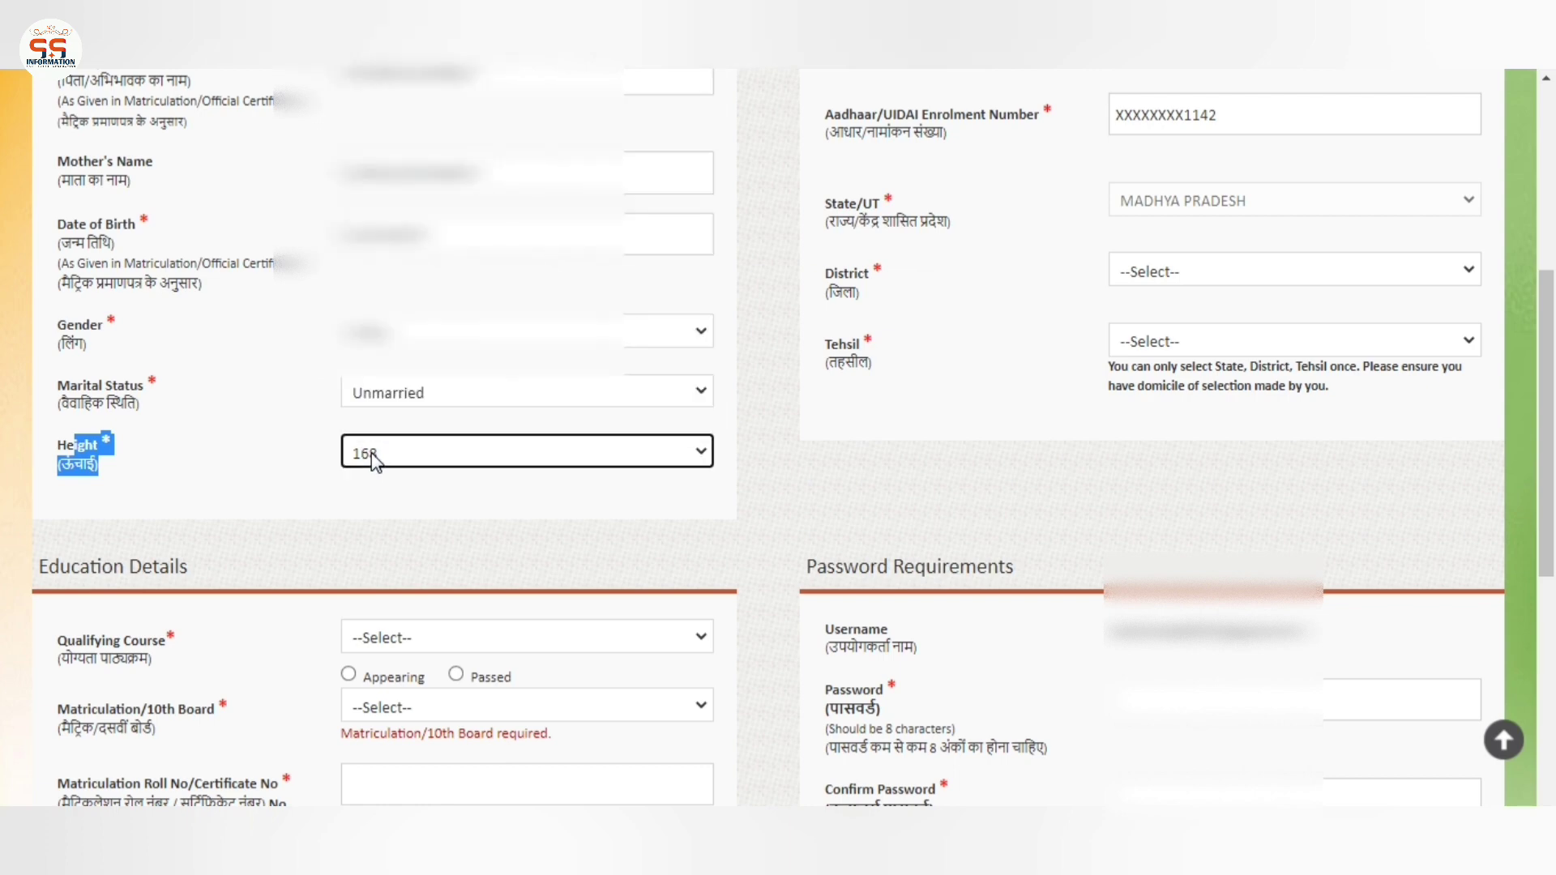
{"action": "left_click", "coordinate": [843, 507]}
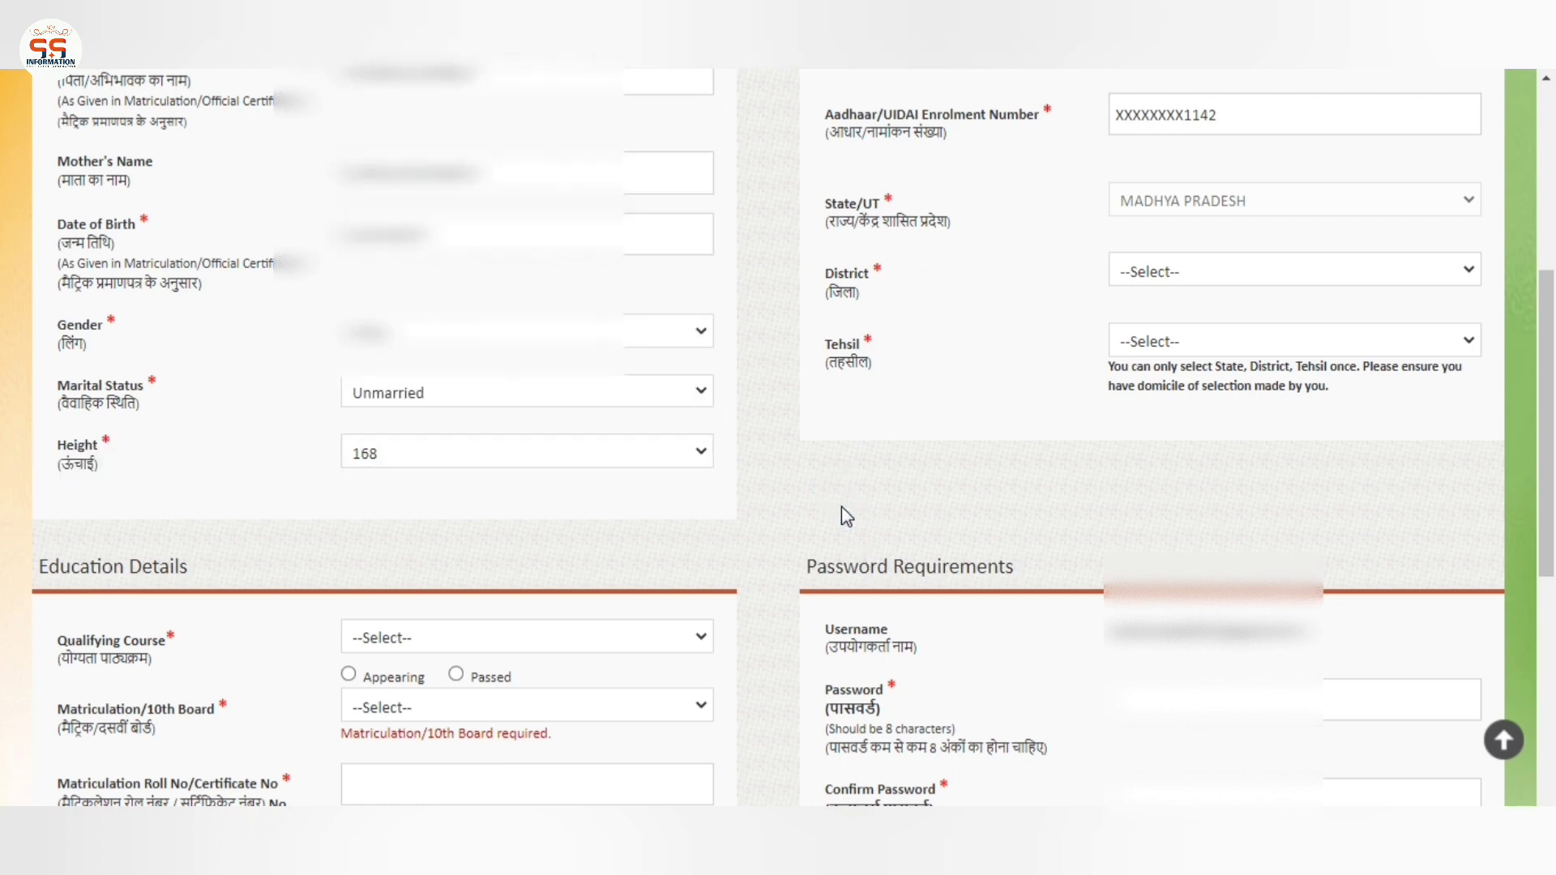
{"action": "left_click", "coordinate": [838, 507]}
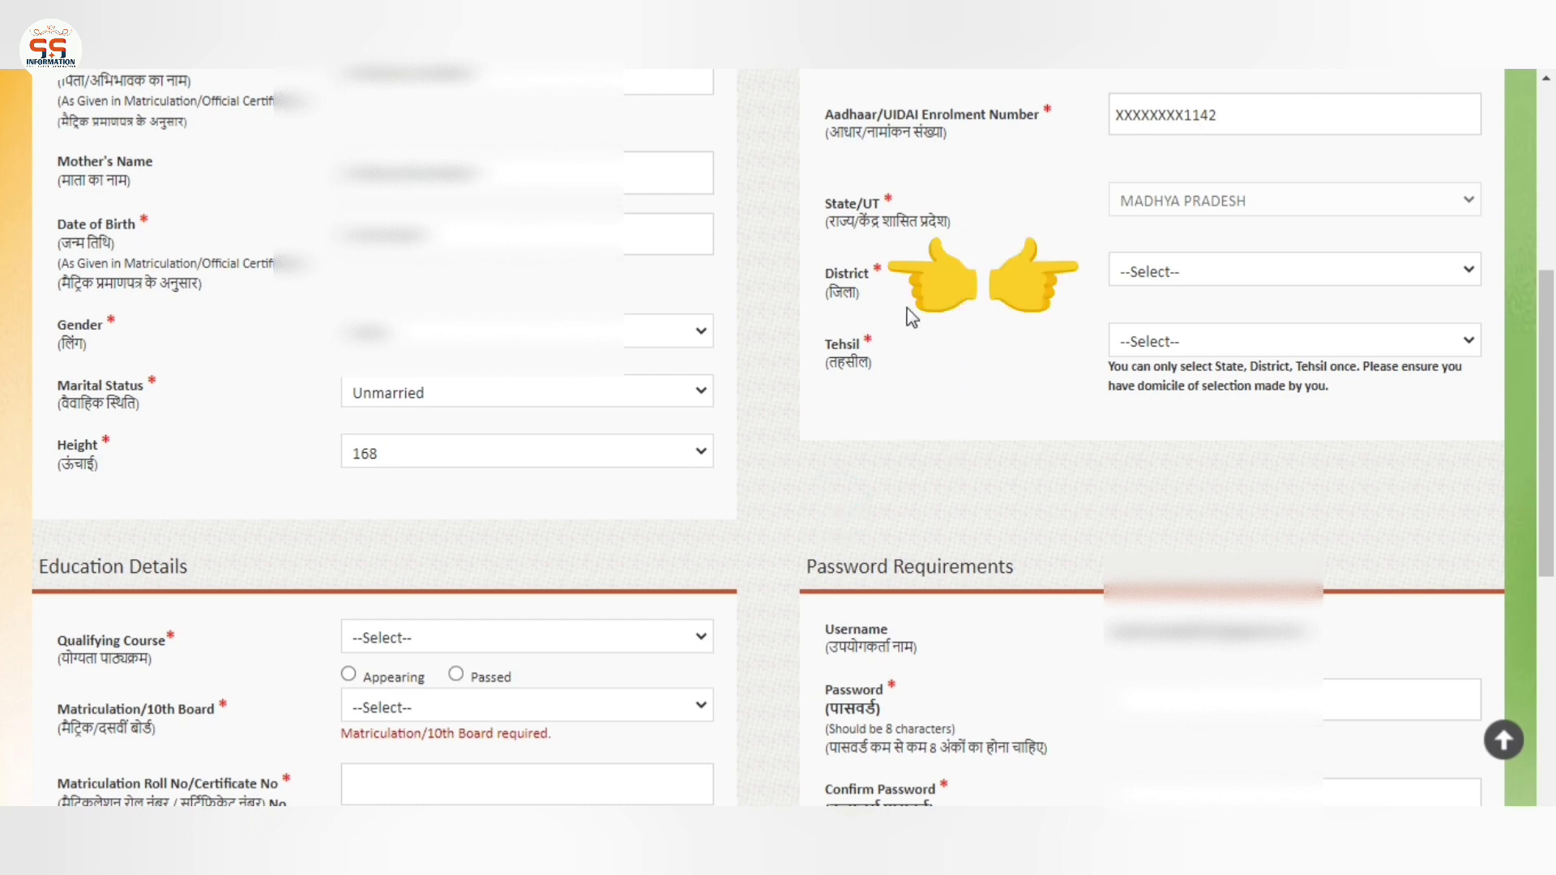
Choose Mauganj as the District
{"action": "left_click_drag", "start_coordinate": [834, 273], "coordinate": [882, 274]}
{"action": "left_click", "coordinate": [1208, 279]}
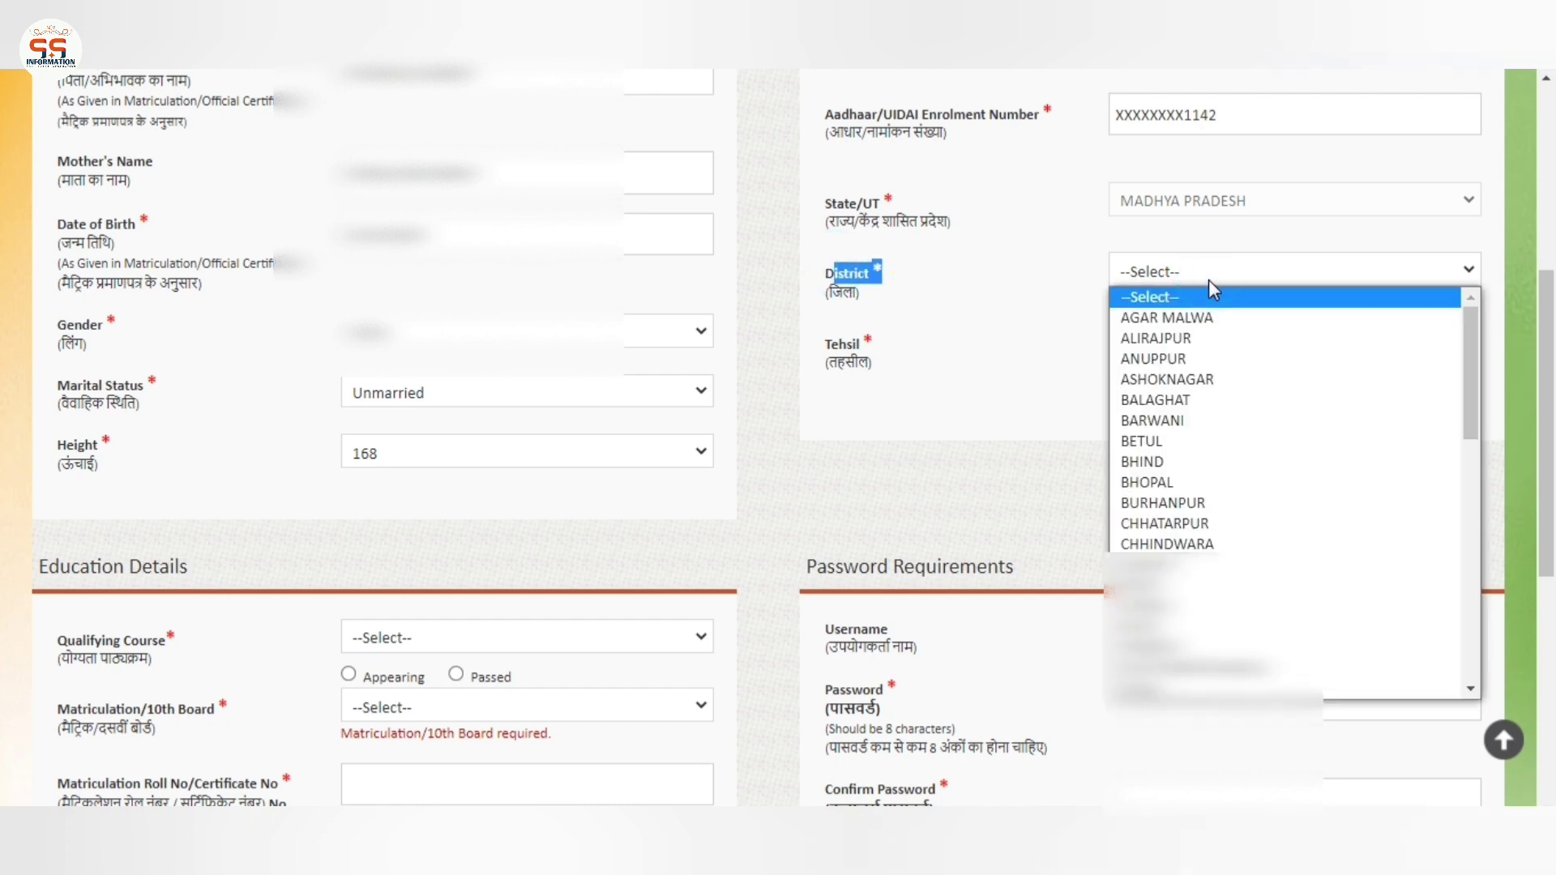
{"action": "key", "text": "r"}
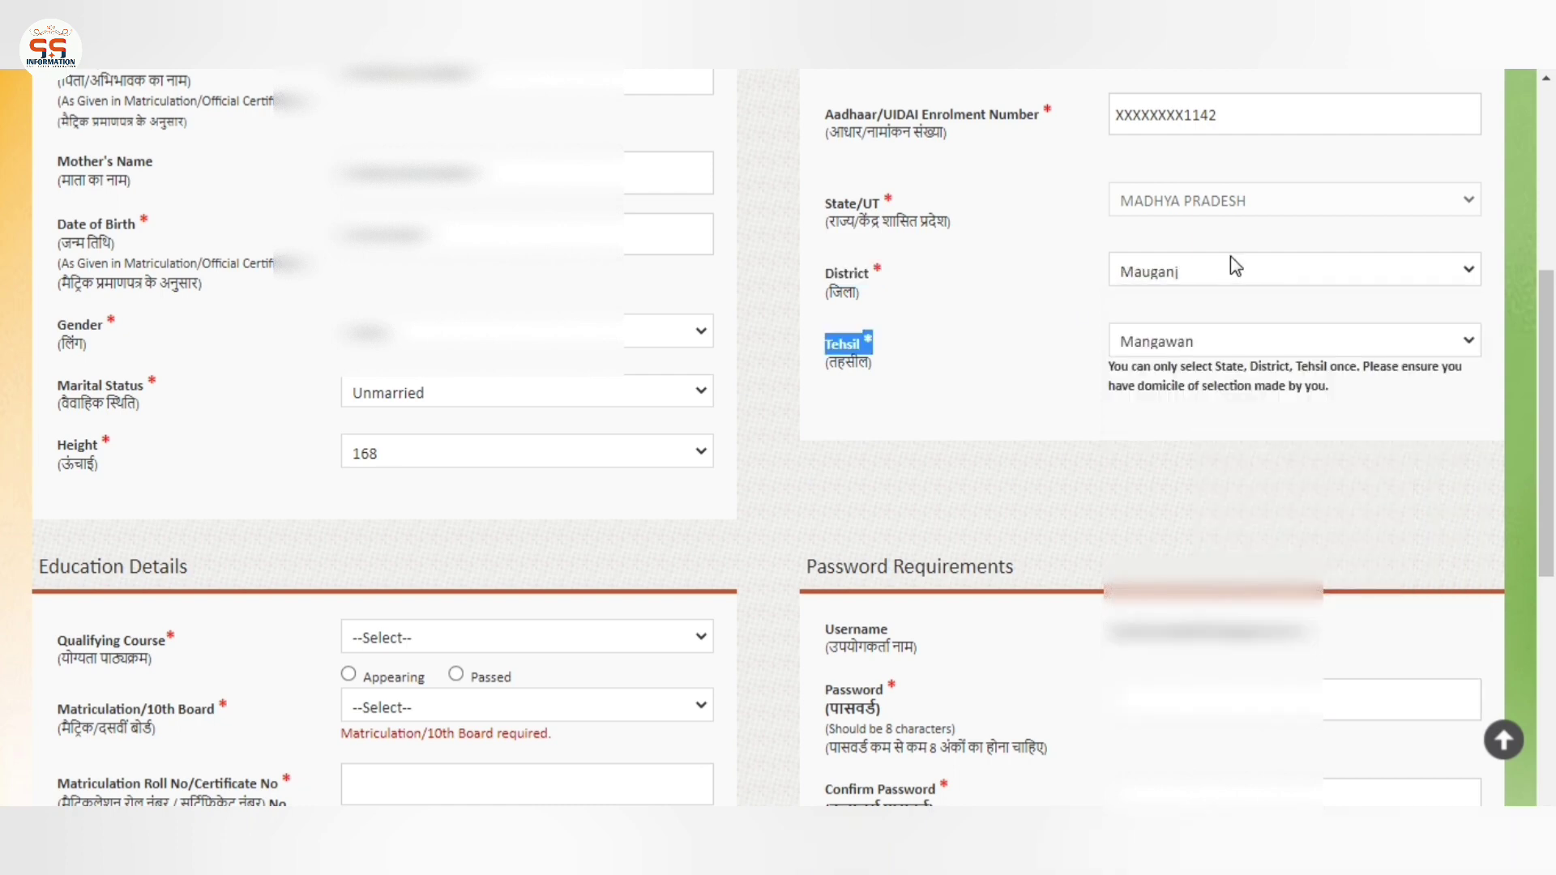
Select Mauganj in the Tehsil dropdown
{"action": "left_click", "coordinate": [987, 339]}
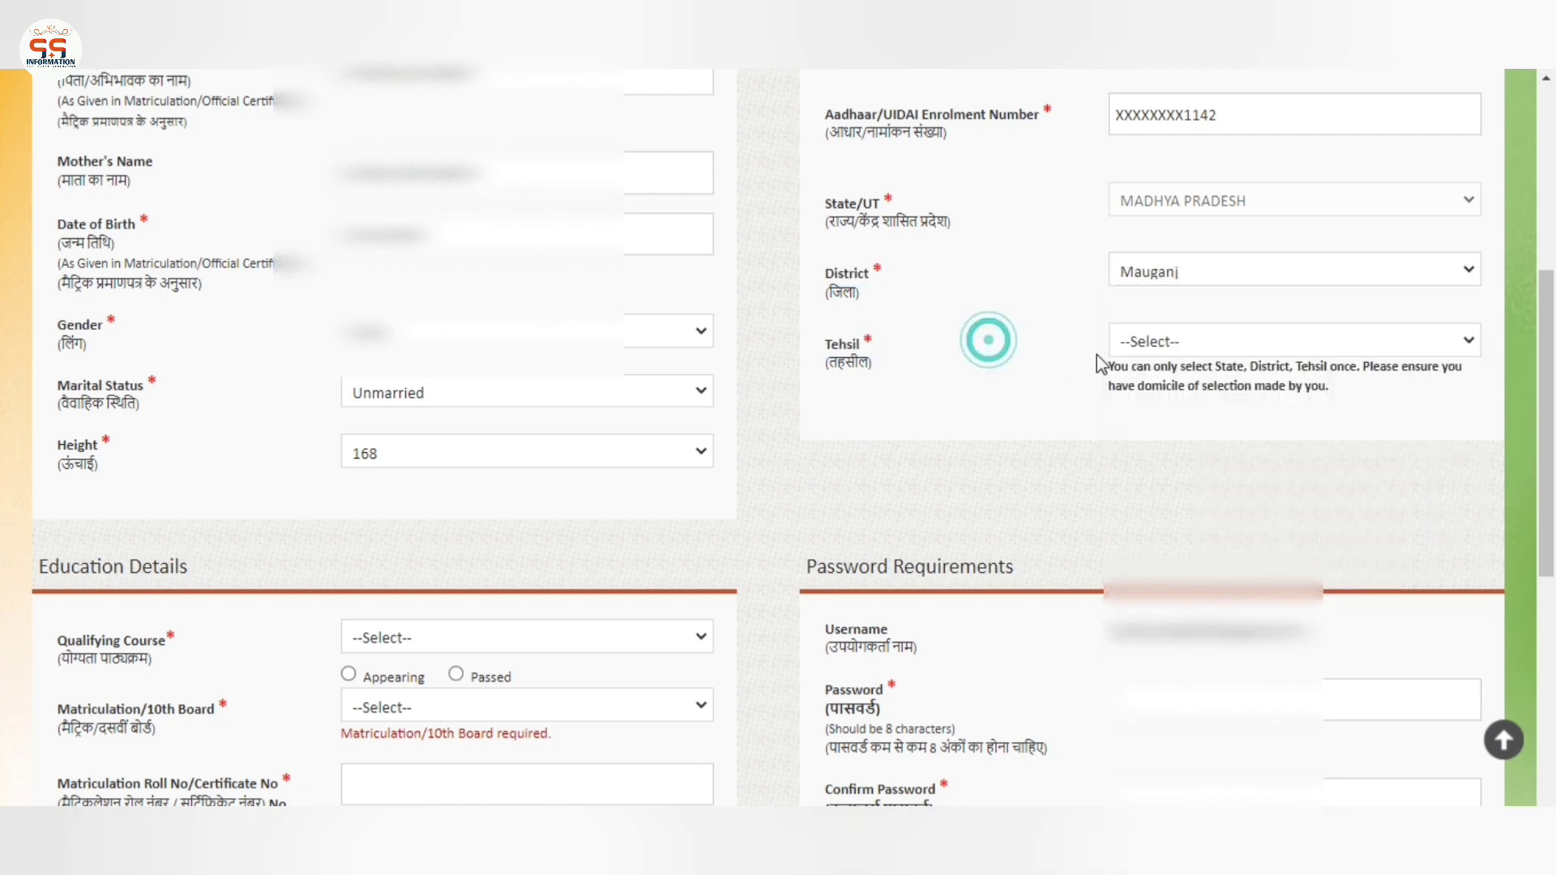
{"action": "left_click", "coordinate": [1158, 353]}
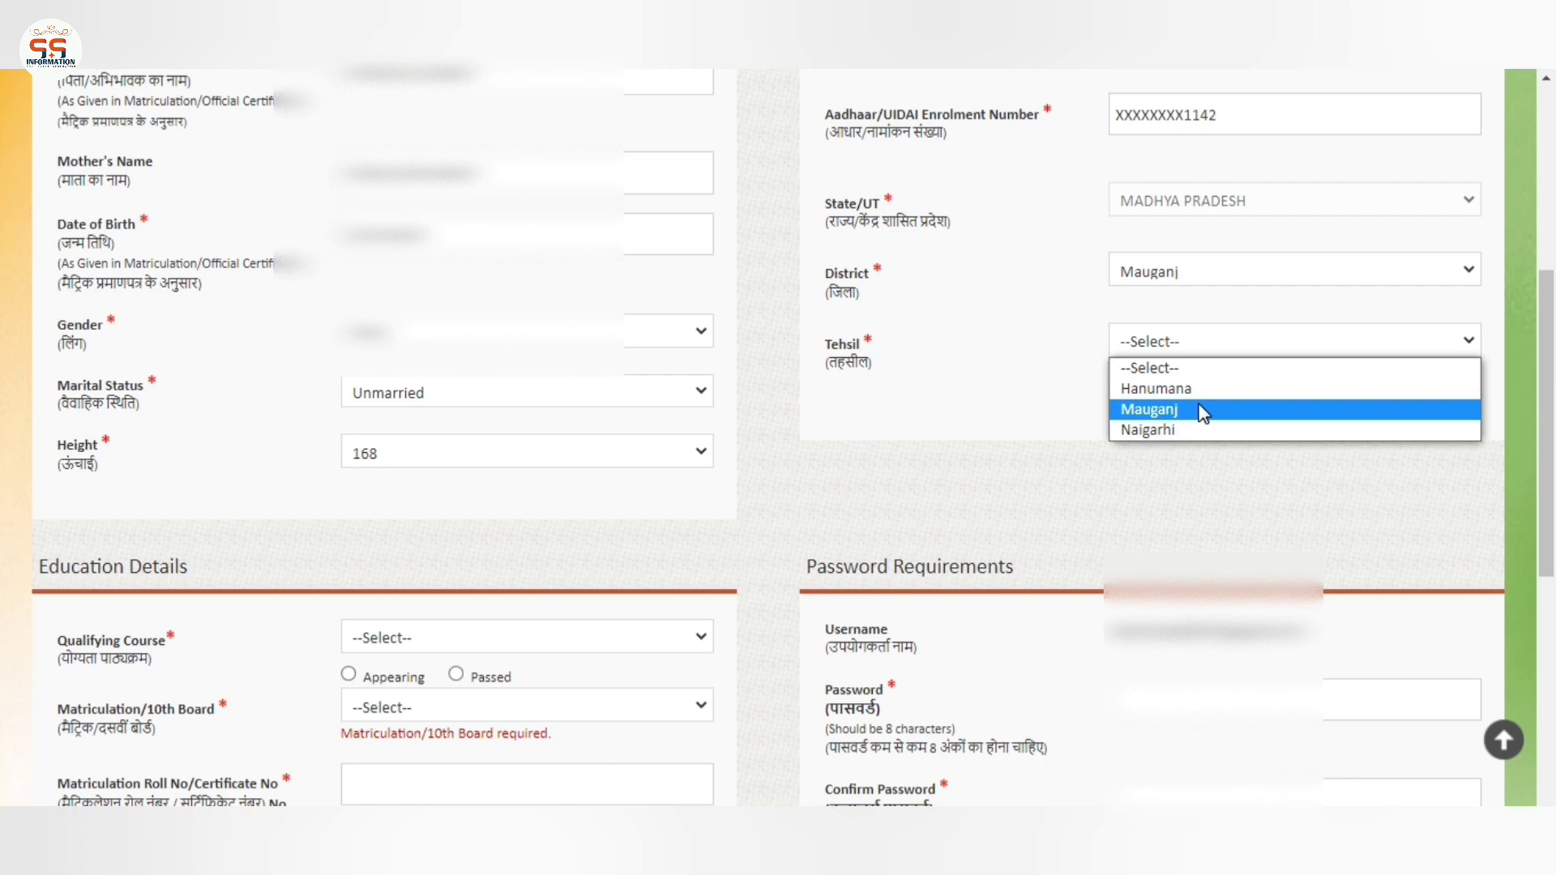
{"action": "left_click", "coordinate": [1203, 413]}
{"action": "scroll", "coordinate": [688, 452], "scroll_direction": "down", "scroll_amount": 4}
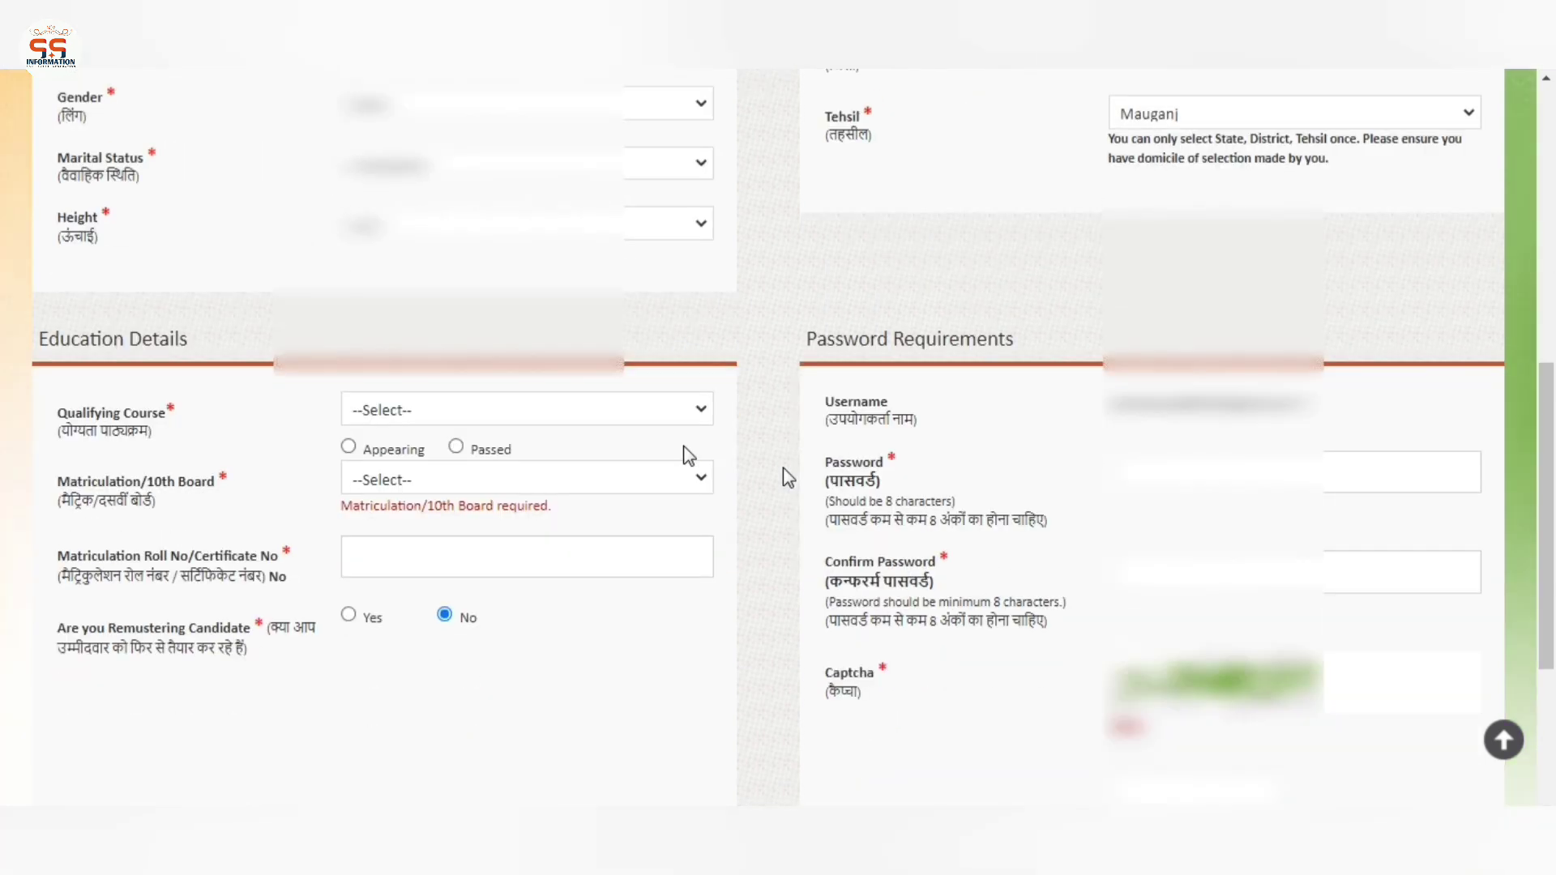
Set the Qualifying Course to 12th and mark it as Passed
{"action": "left_click_drag", "start_coordinate": [83, 303], "coordinate": [227, 312]}
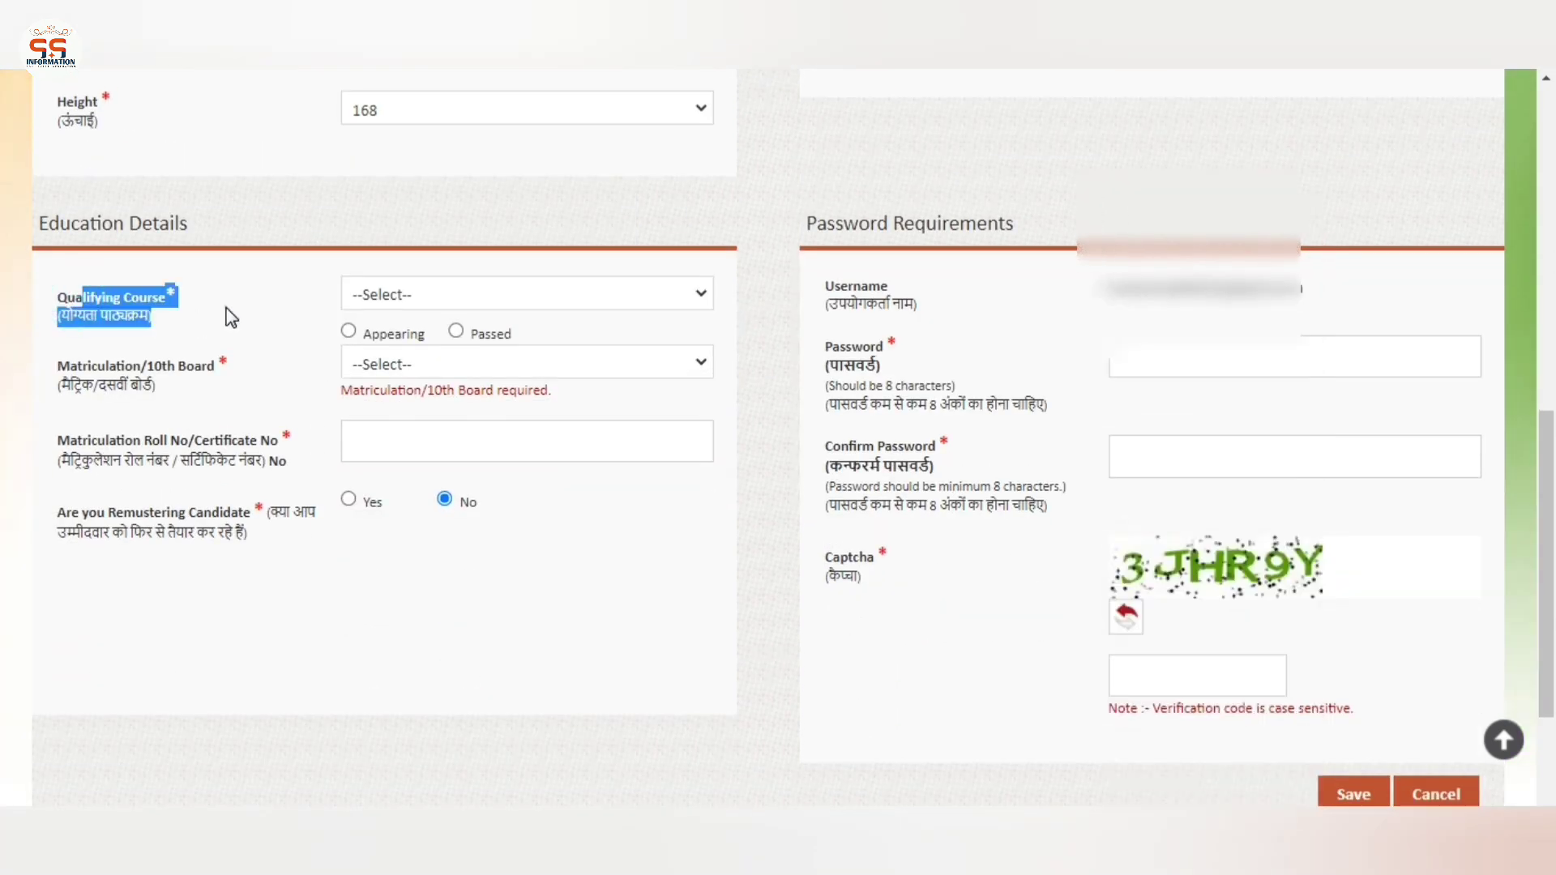
{"action": "left_click", "coordinate": [225, 308]}
{"action": "left_click", "coordinate": [536, 294]}
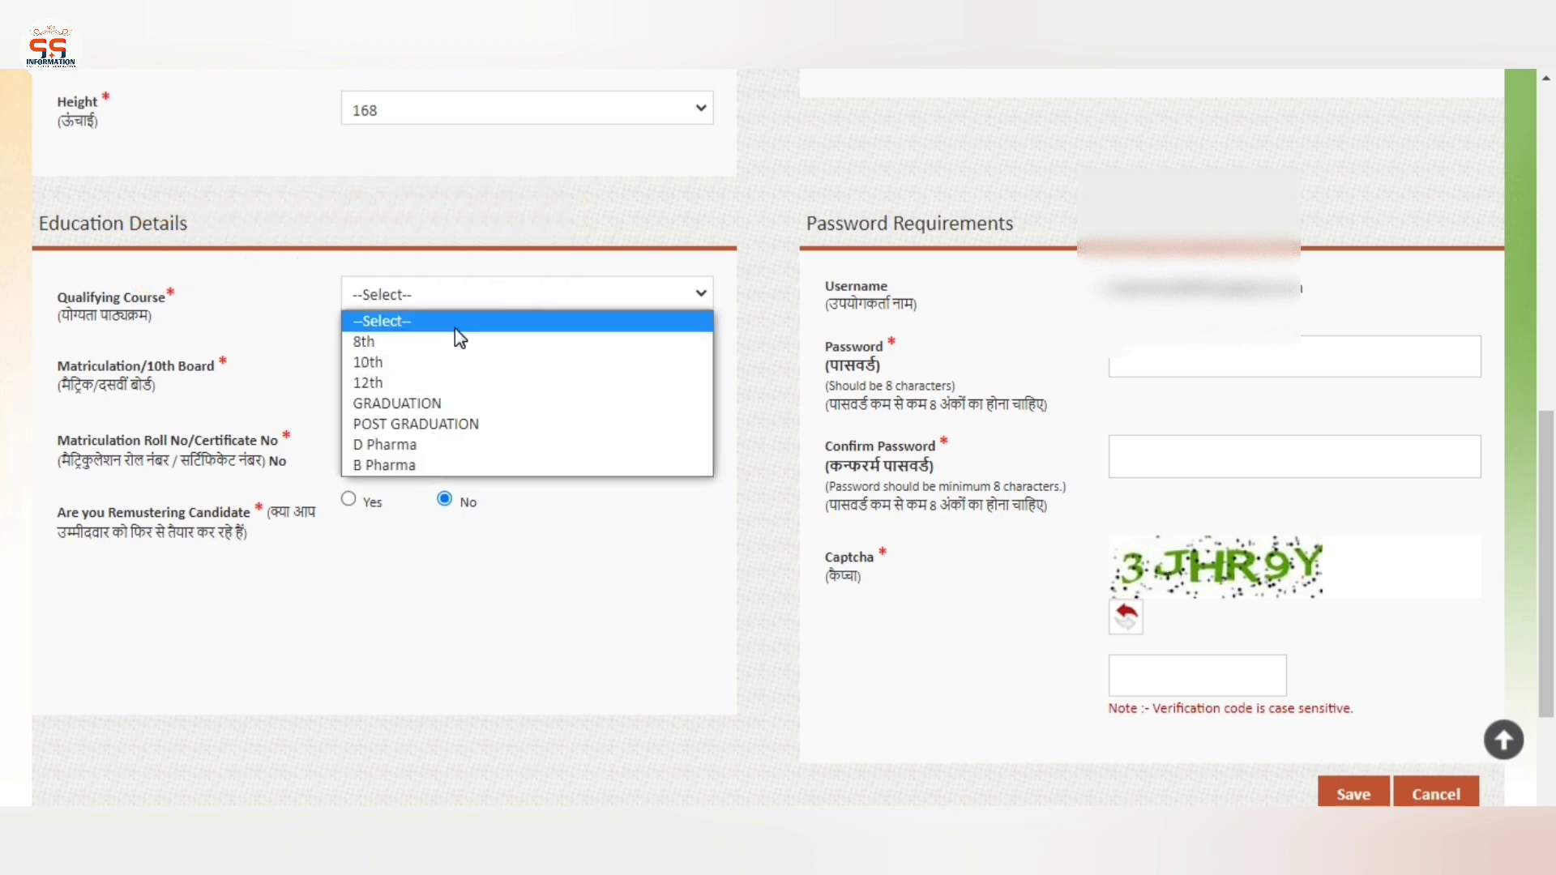
{"action": "left_click", "coordinate": [385, 382]}
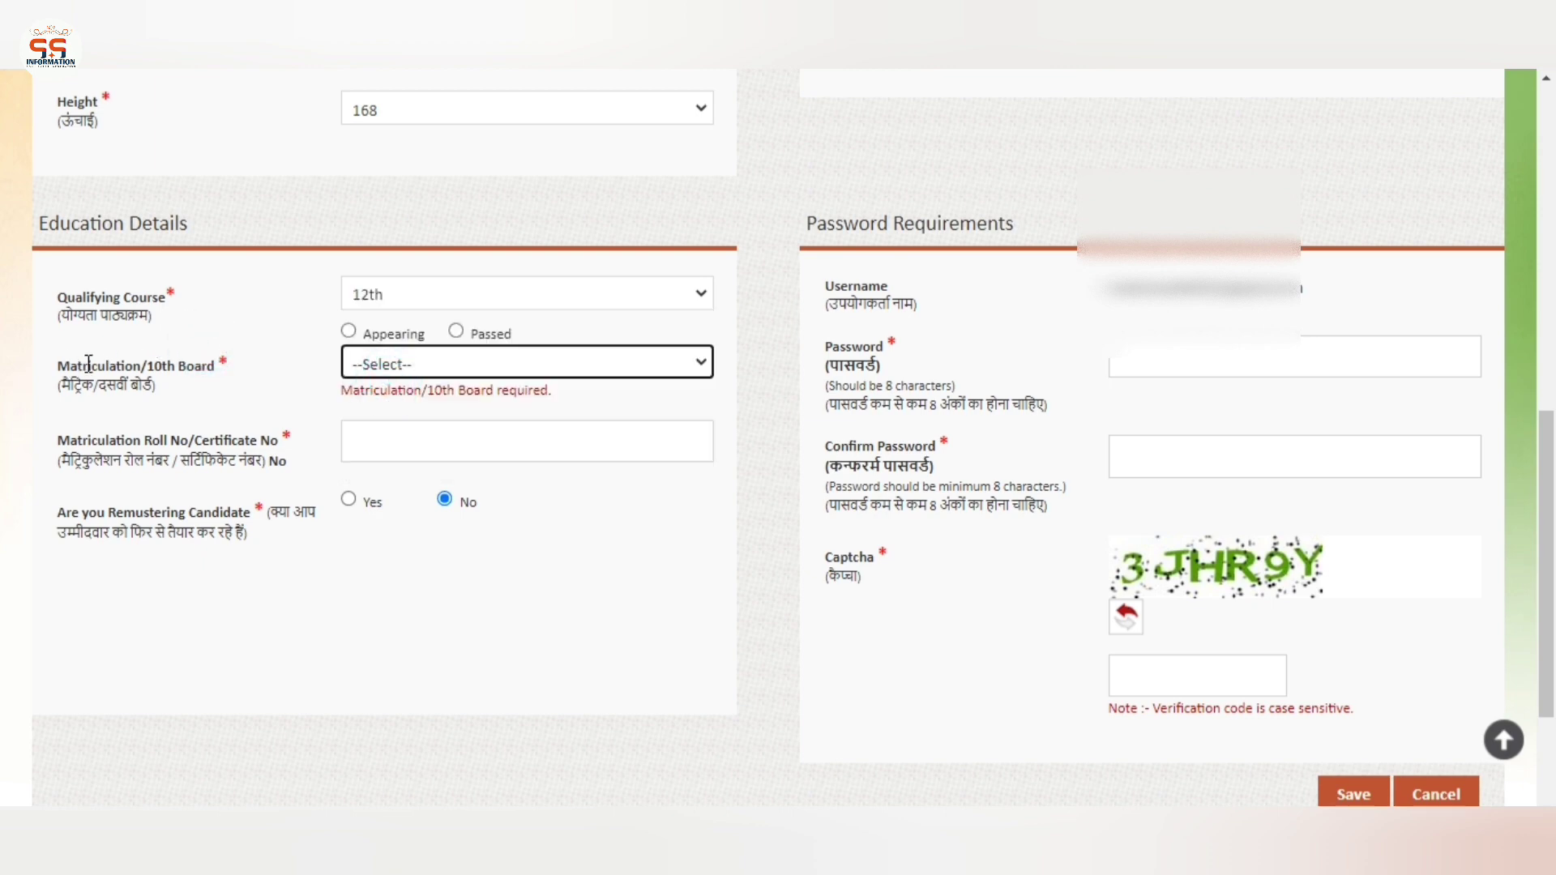
{"action": "left_click", "coordinate": [137, 370]}
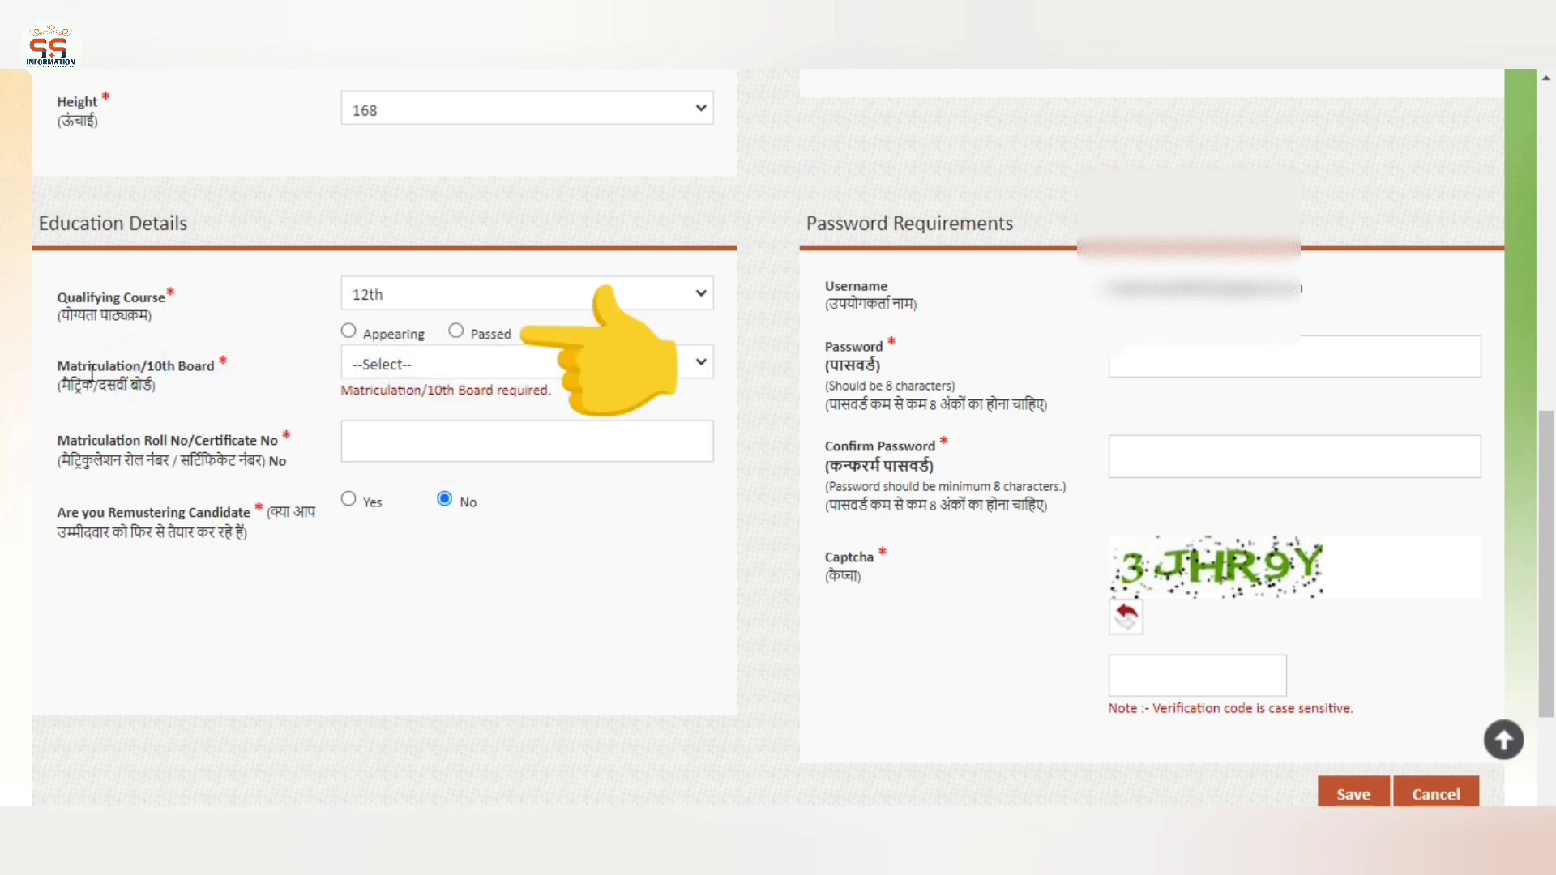
{"action": "left_click", "coordinate": [362, 370]}
{"action": "left_click", "coordinate": [394, 363]}
{"action": "left_click", "coordinate": [455, 332]}
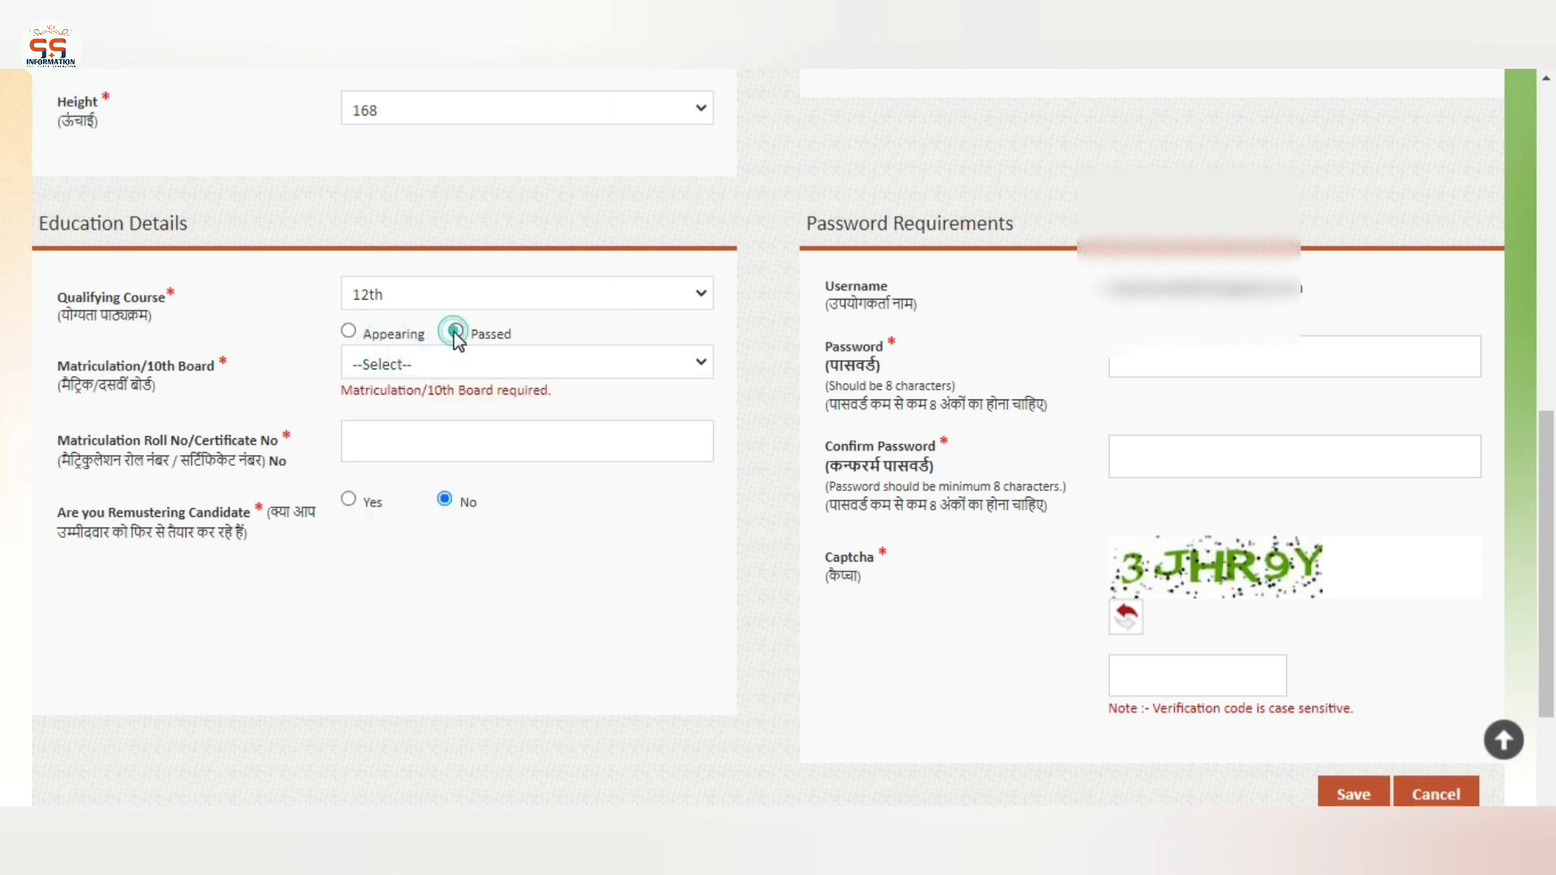
Choose STATE BOARD as the Matriculation/10th Board
{"action": "scroll", "coordinate": [243, 389], "scroll_direction": "down", "scroll_amount": 1}
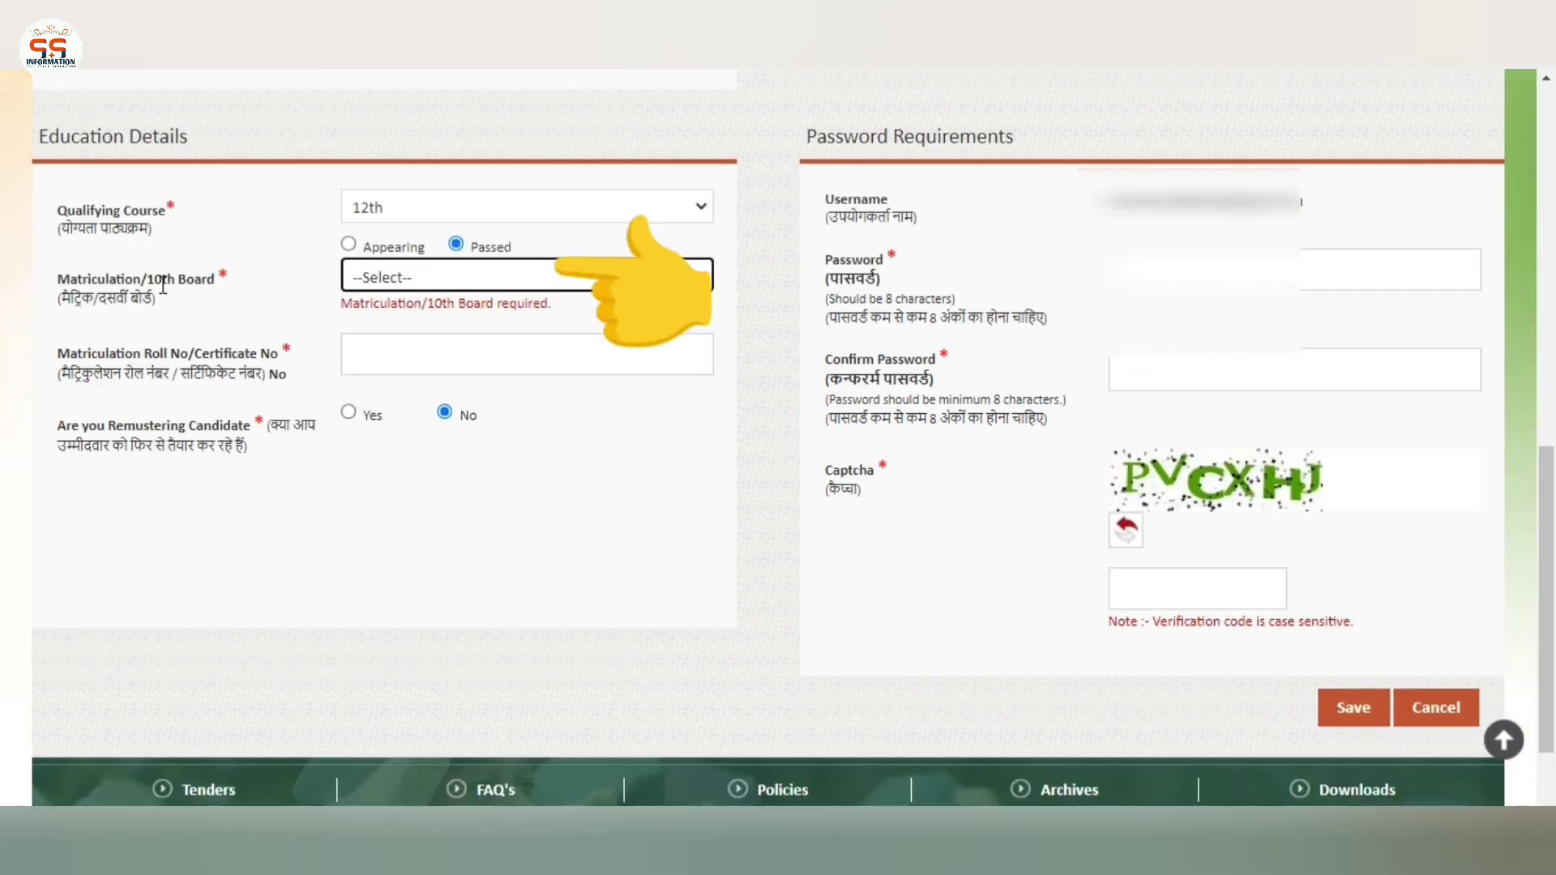
{"action": "left_click", "coordinate": [411, 279]}
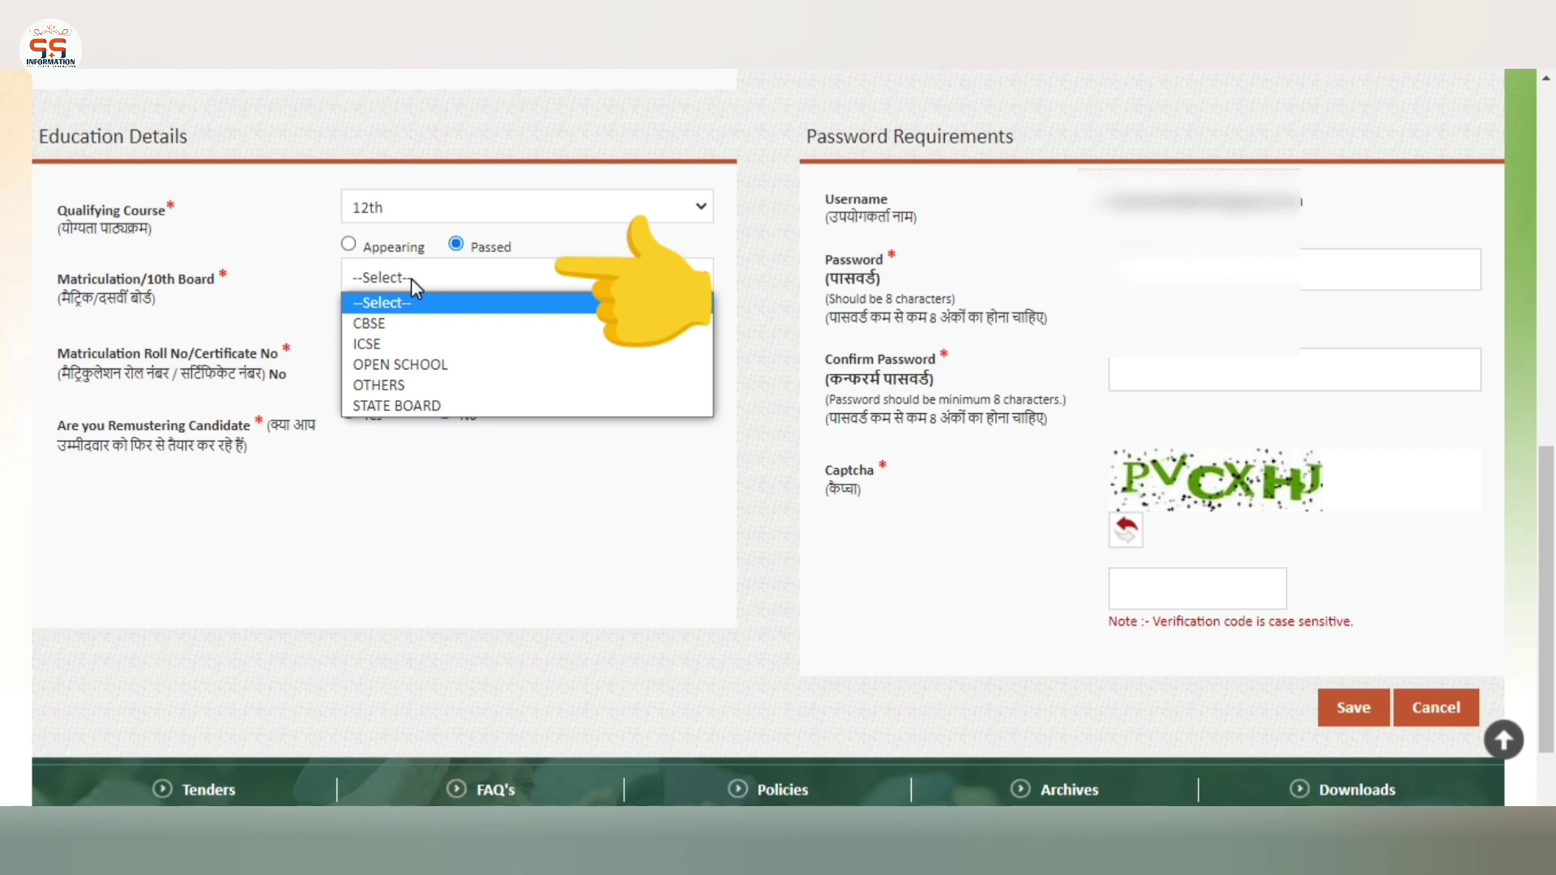
{"action": "key", "text": "Down"}
{"action": "key", "text": "Down"}
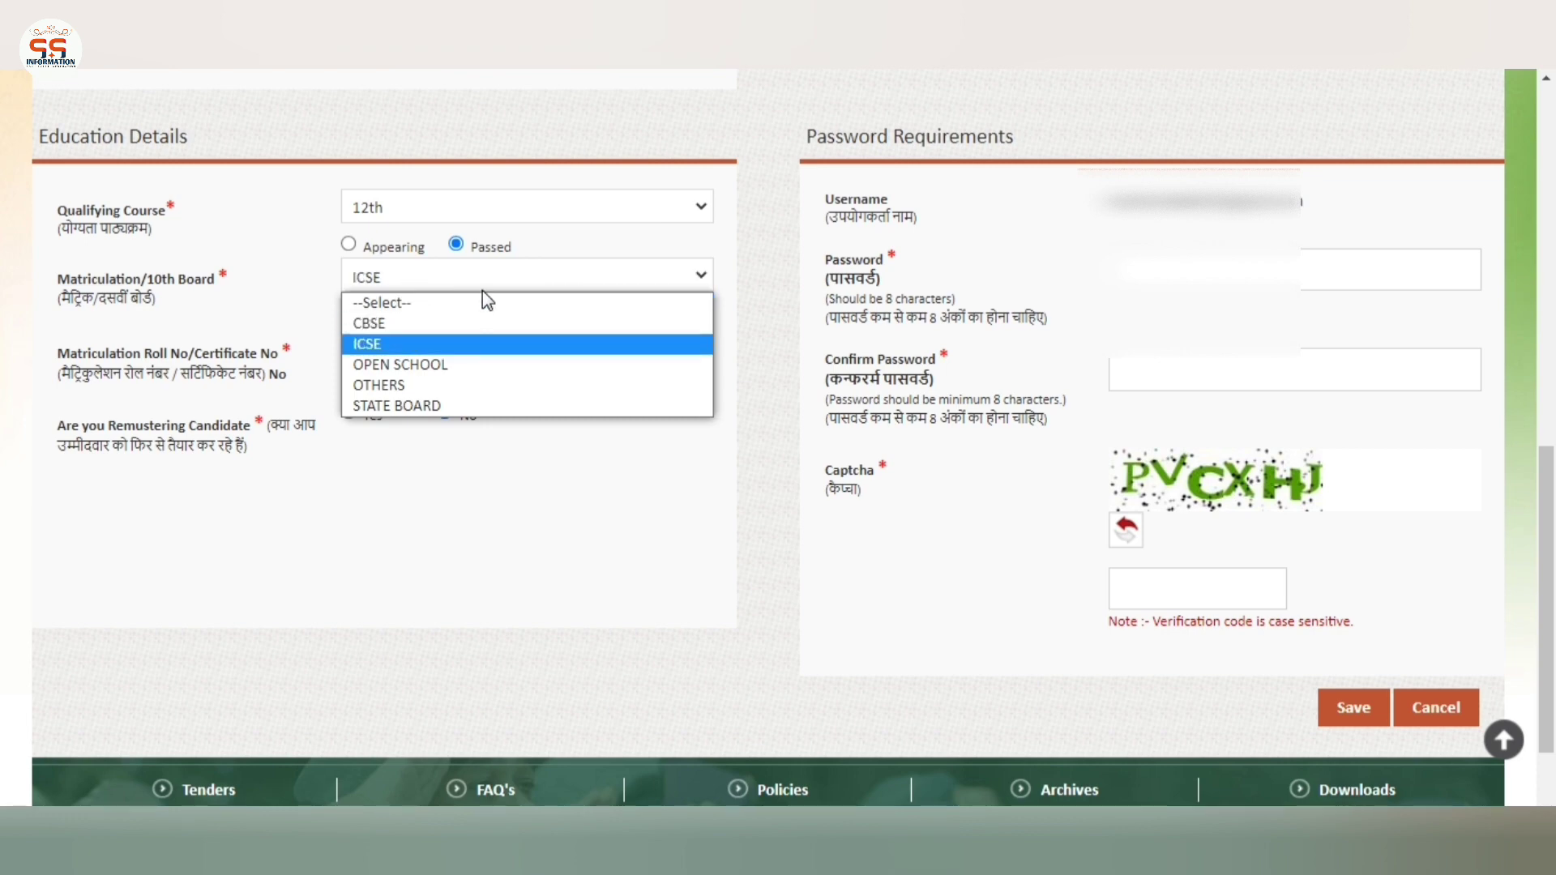
{"action": "key", "text": "Down"}
{"action": "key", "text": "Down"}
{"action": "key", "text": "Down"}
{"action": "key", "text": "Return"}
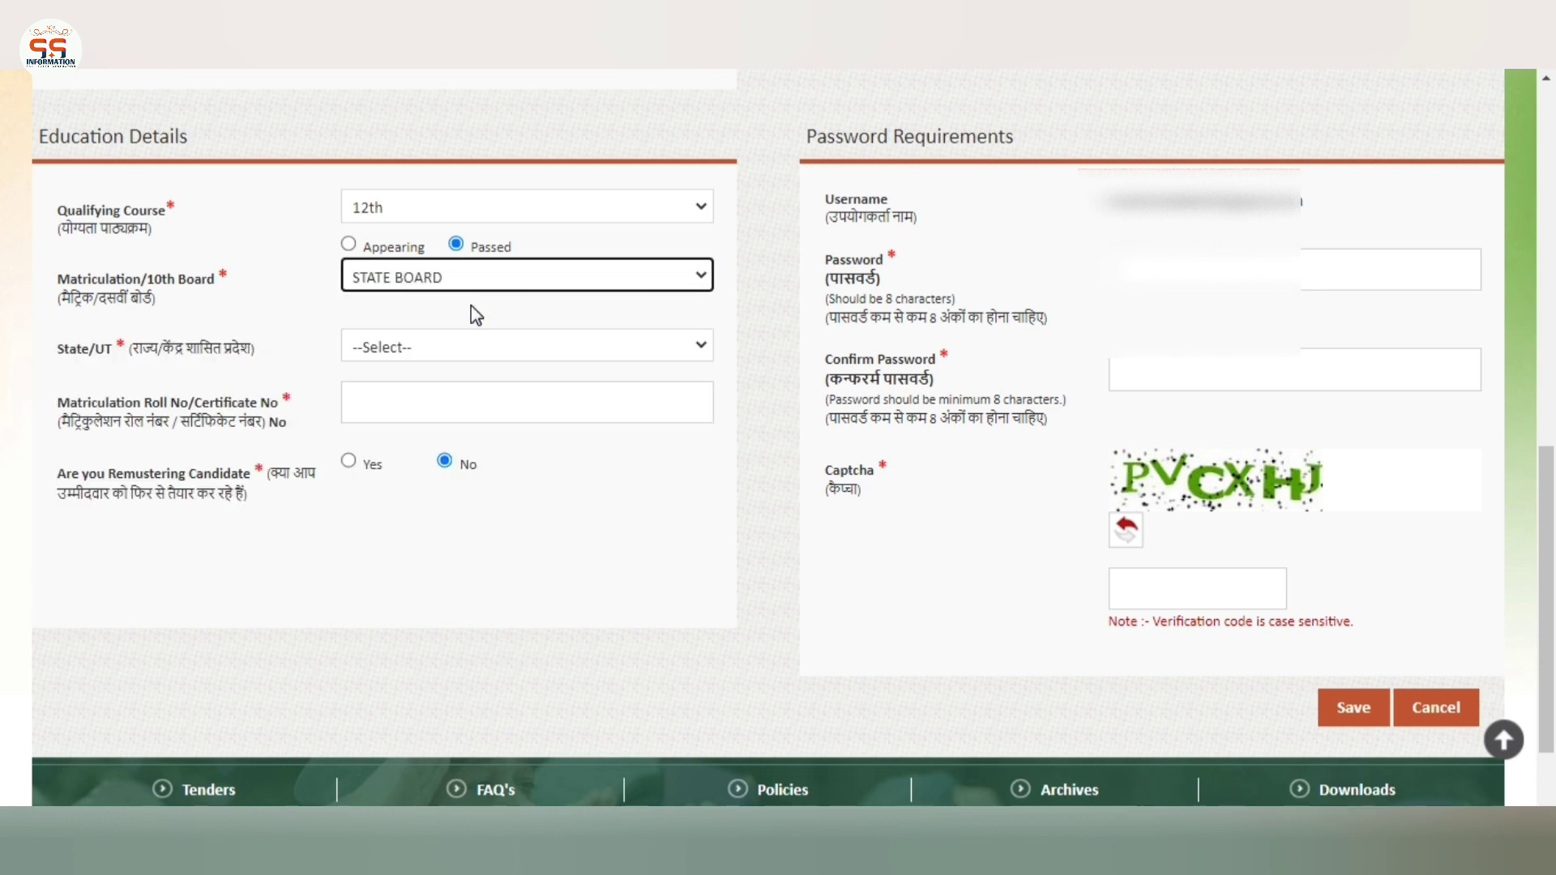
{"action": "left_click", "coordinate": [470, 306]}
Set the State/UT of the 10th board to MADHYA PRADESH
{"action": "left_click_drag", "start_coordinate": [81, 347], "coordinate": [199, 348]}
{"action": "left_click", "coordinate": [437, 348]}
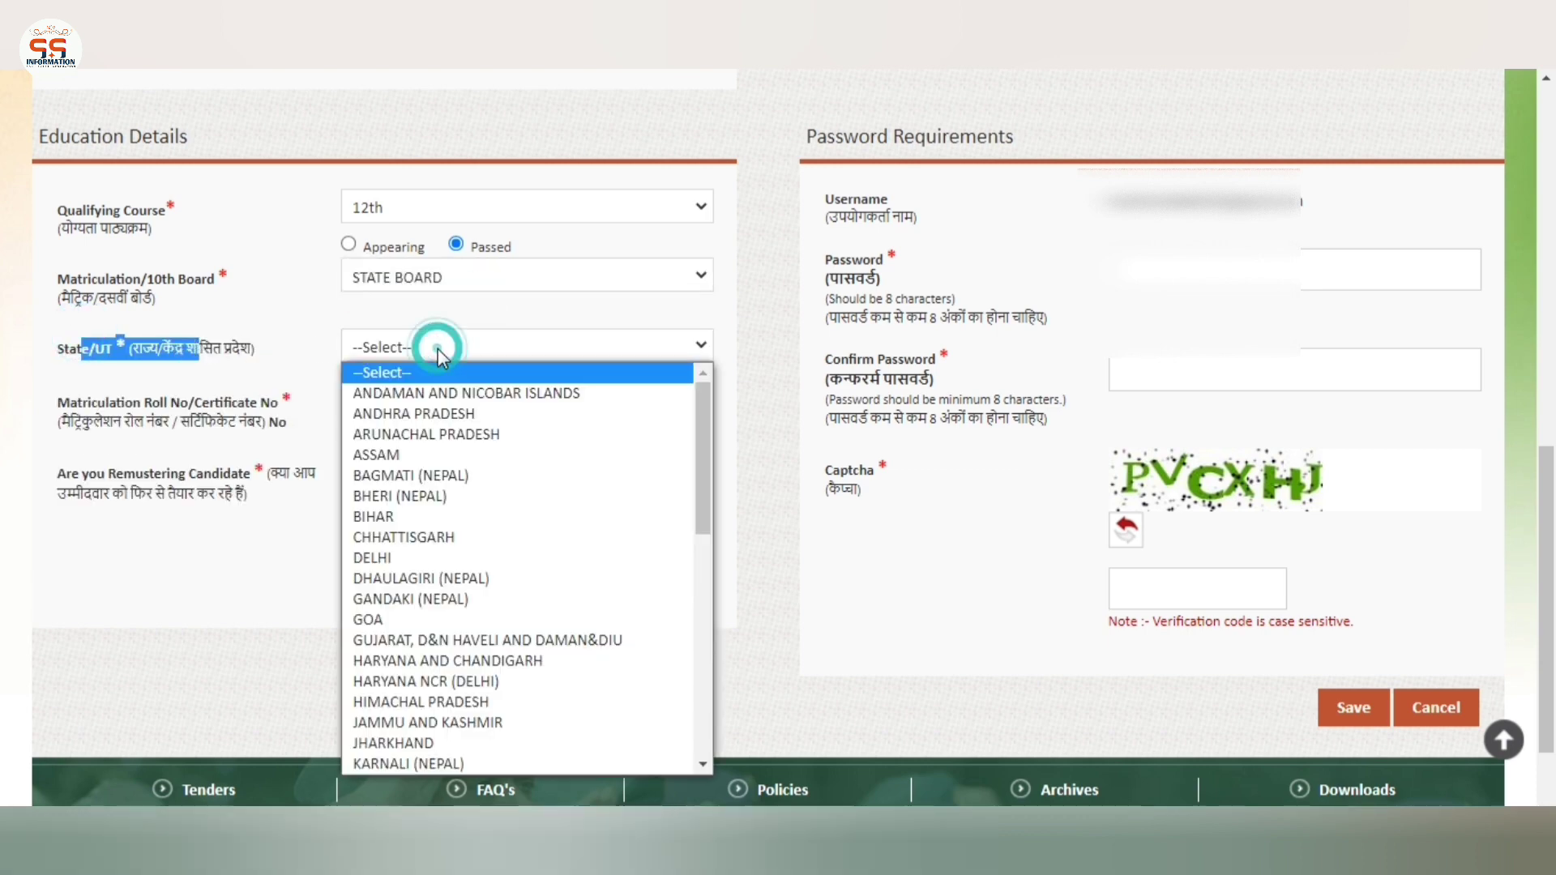
{"action": "key", "text": "m"}
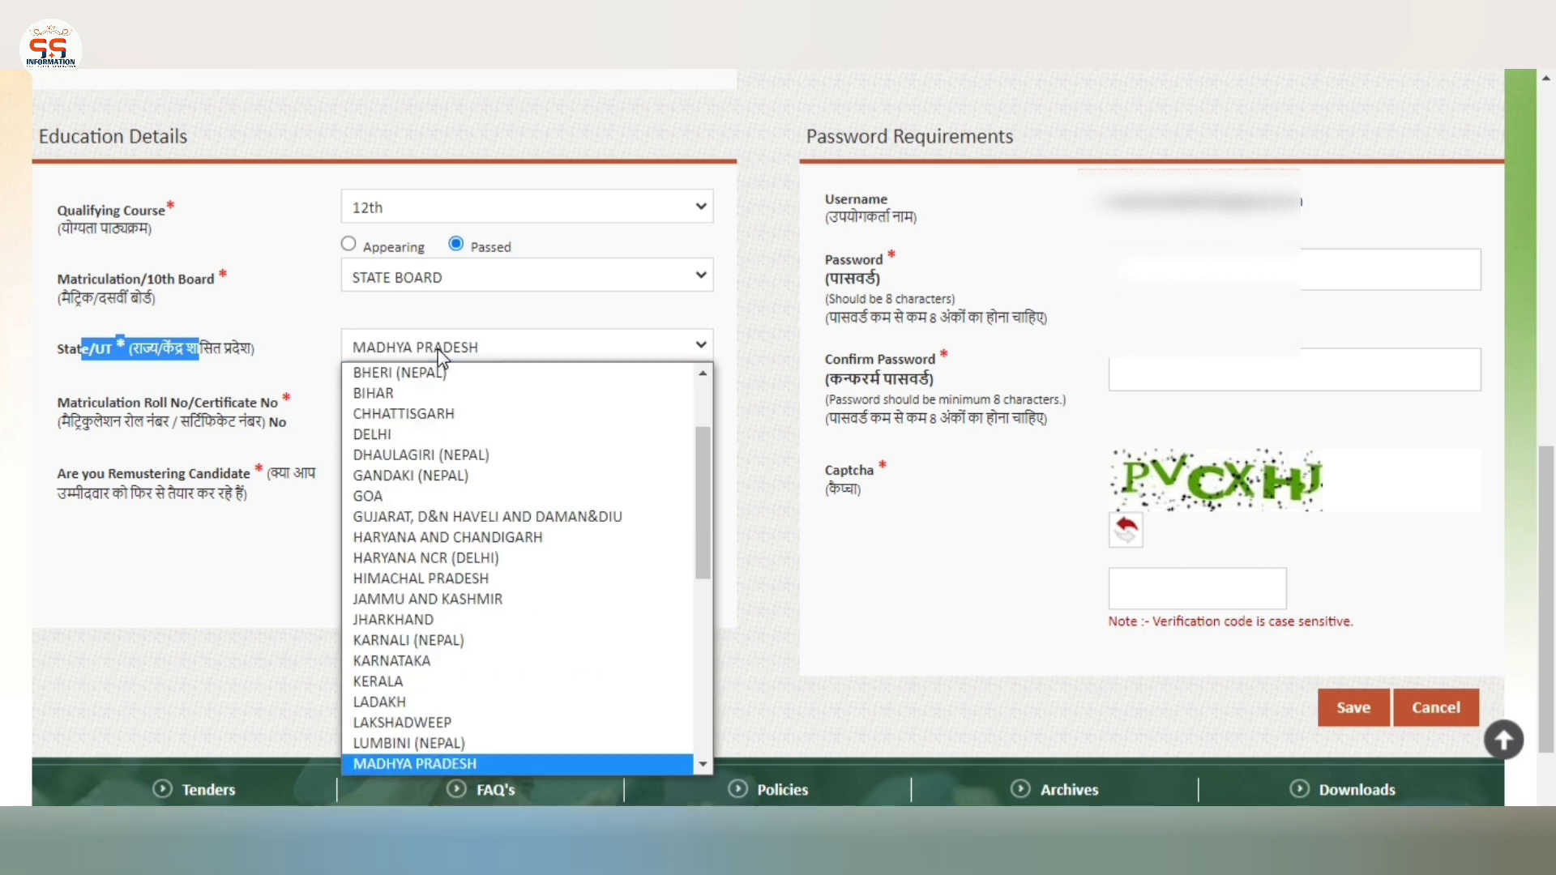
{"action": "key", "text": "Return"}
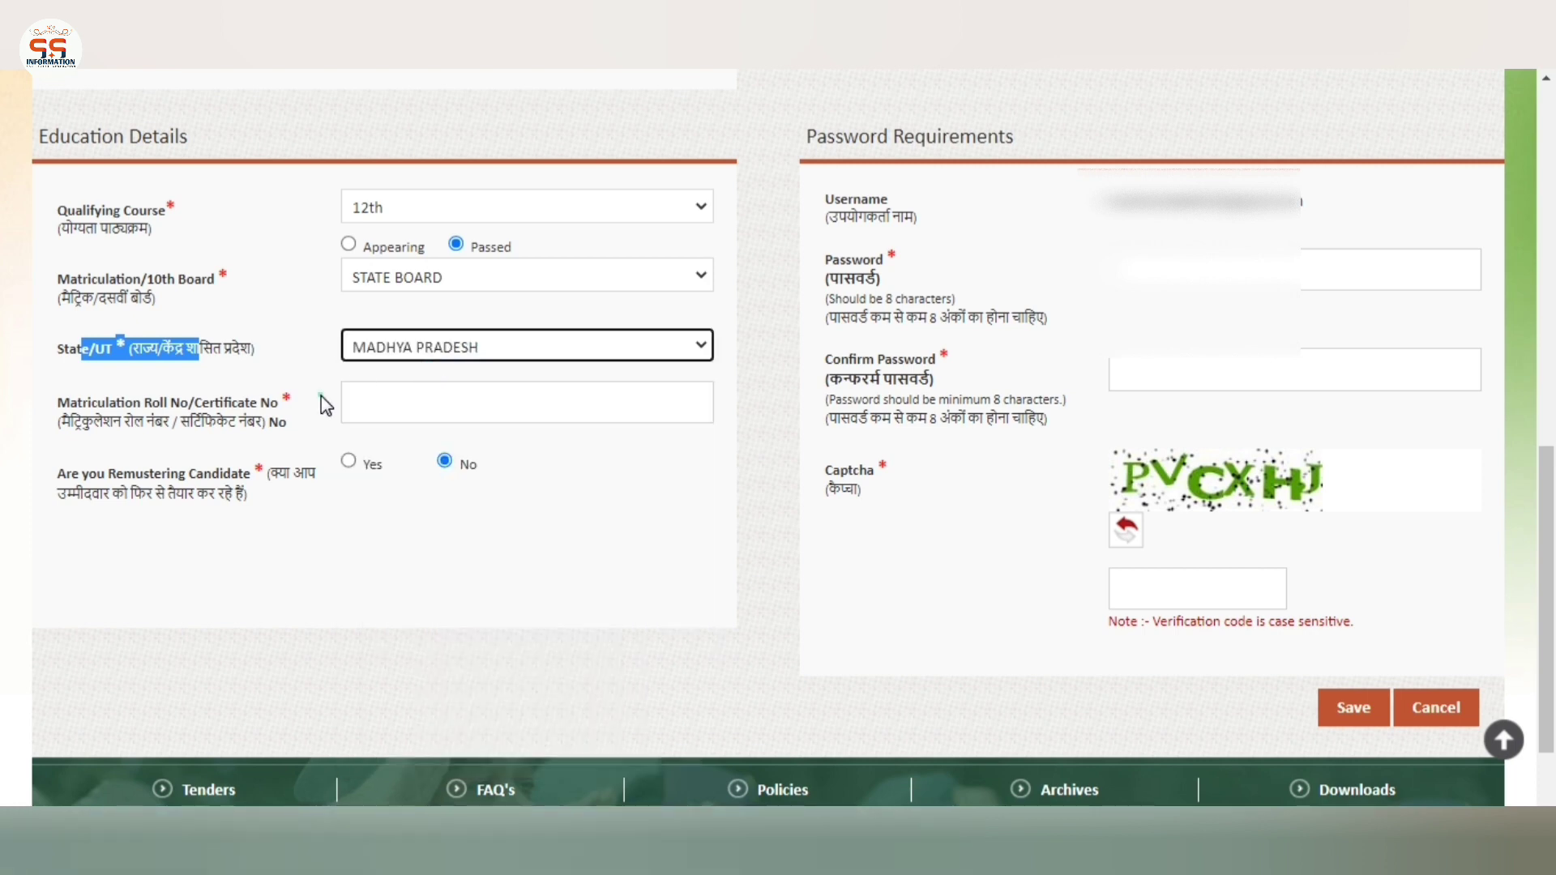
Enter the matriculation roll number
{"action": "left_click", "coordinate": [321, 395]}
{"action": "triple_click", "coordinate": [227, 403]}
{"action": "left_click", "coordinate": [430, 411]}
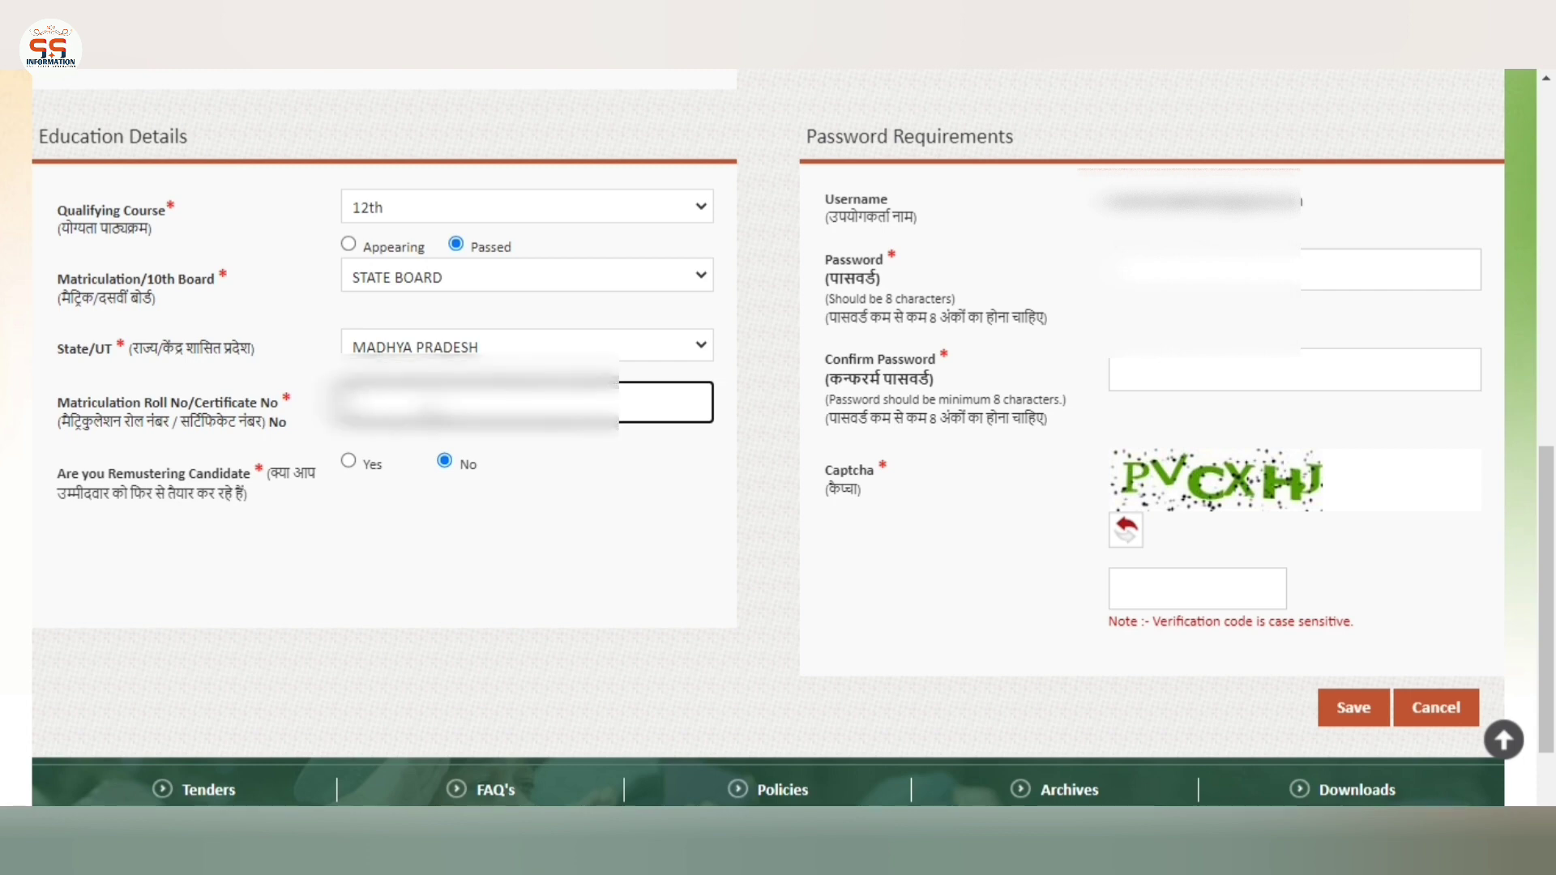
{"action": "type", "text": "123456"}
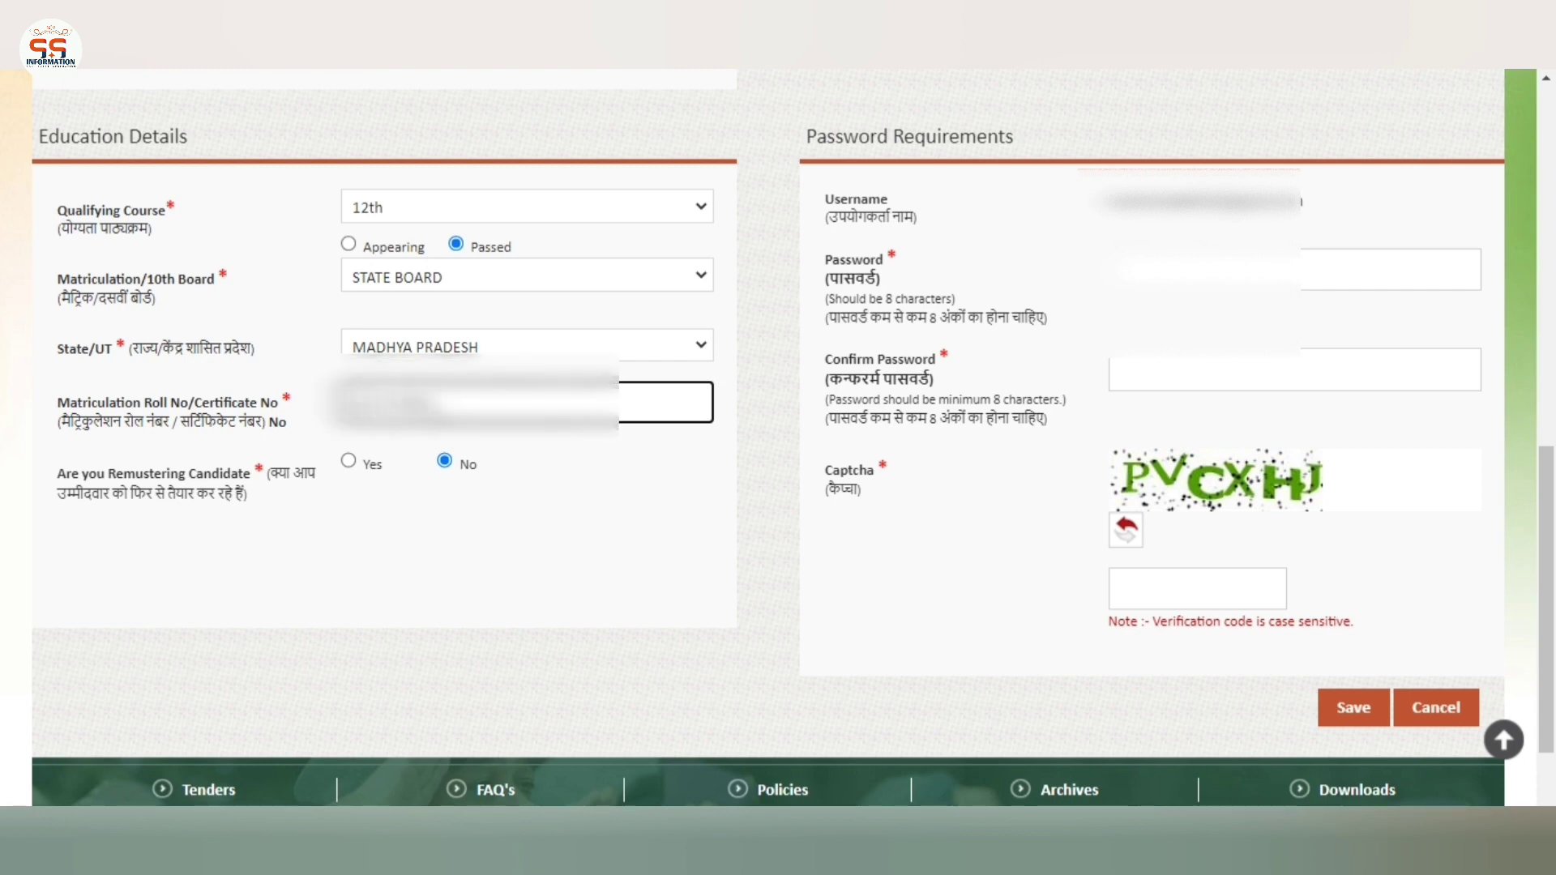
{"action": "left_click", "coordinate": [619, 452]}
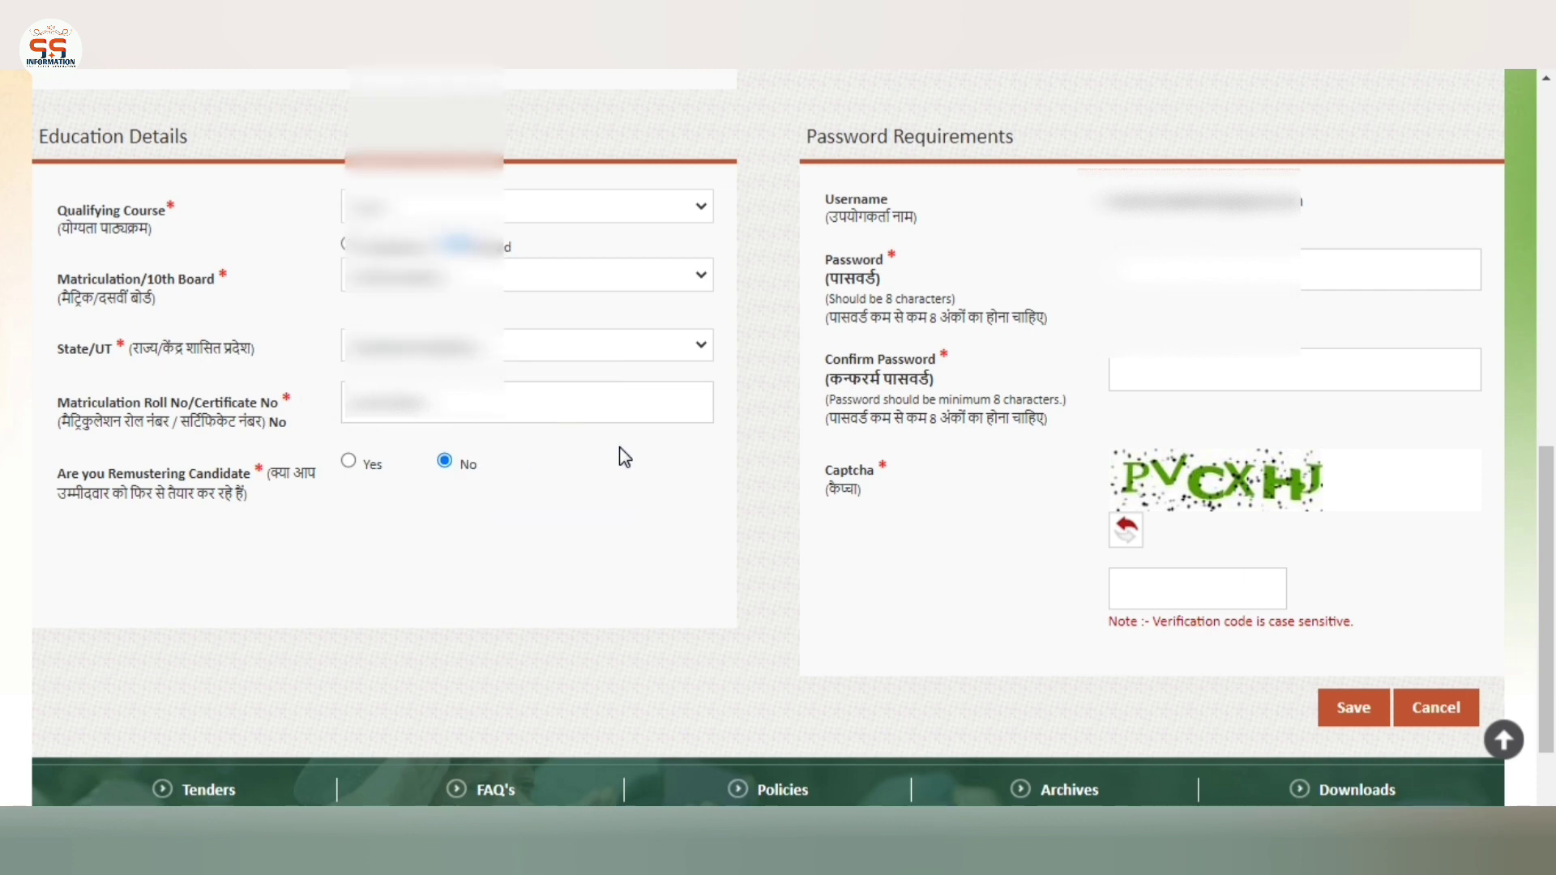
{"action": "left_click", "coordinate": [753, 432]}
Enter and confirm the account password, then type the displayed captcha code
{"action": "scroll", "coordinate": [757, 437], "scroll_direction": "up", "scroll_amount": 1}
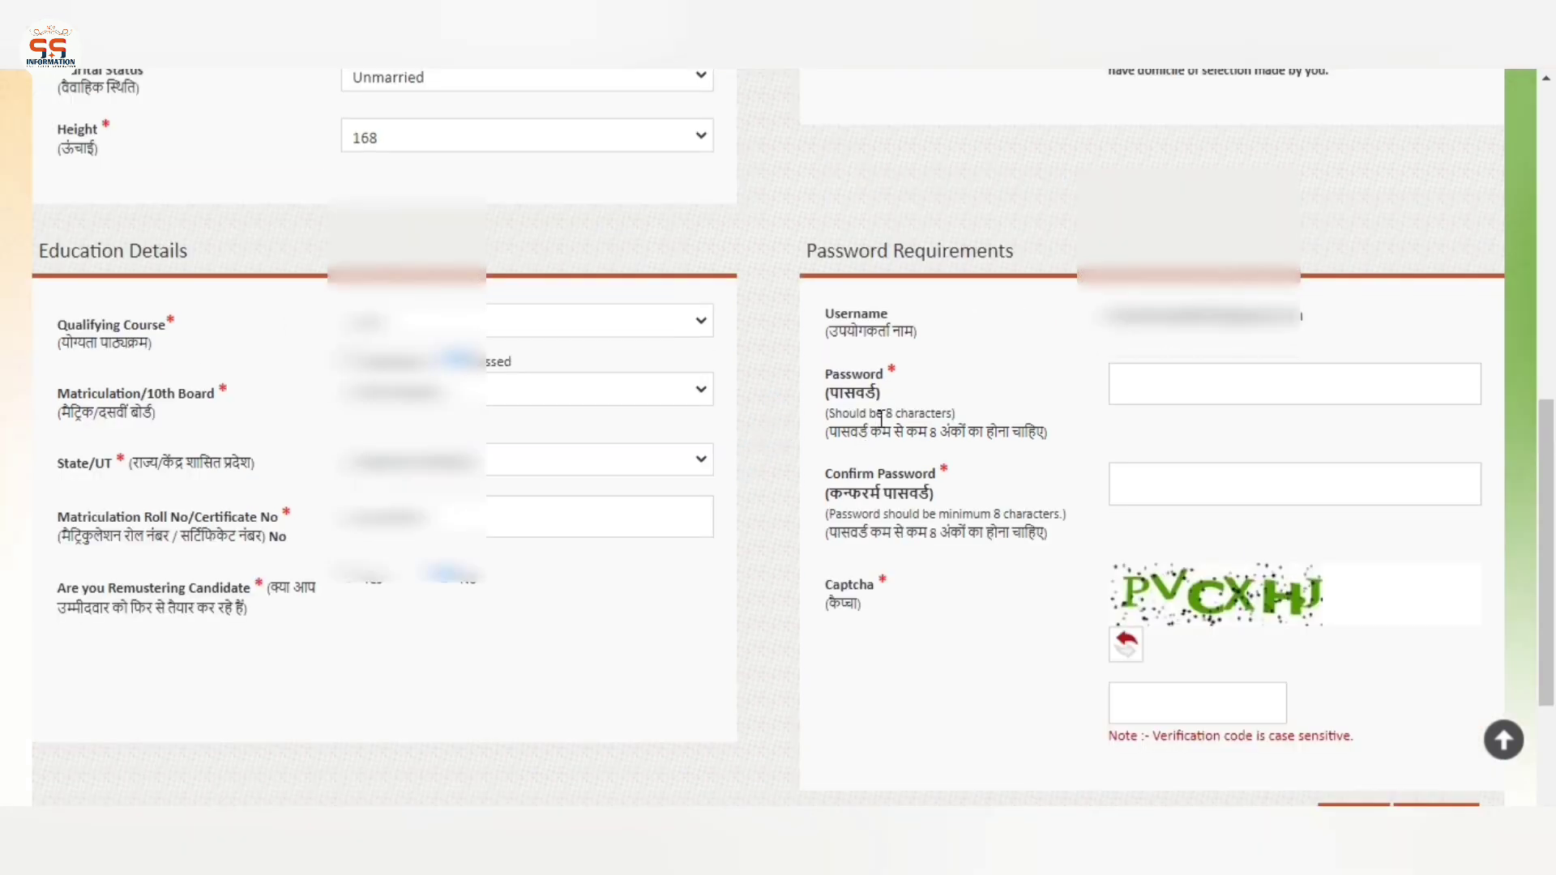
{"action": "left_click_drag", "start_coordinate": [853, 314], "coordinate": [1367, 333]}
{"action": "left_click", "coordinate": [1361, 326]}
{"action": "left_click", "coordinate": [1280, 375]}
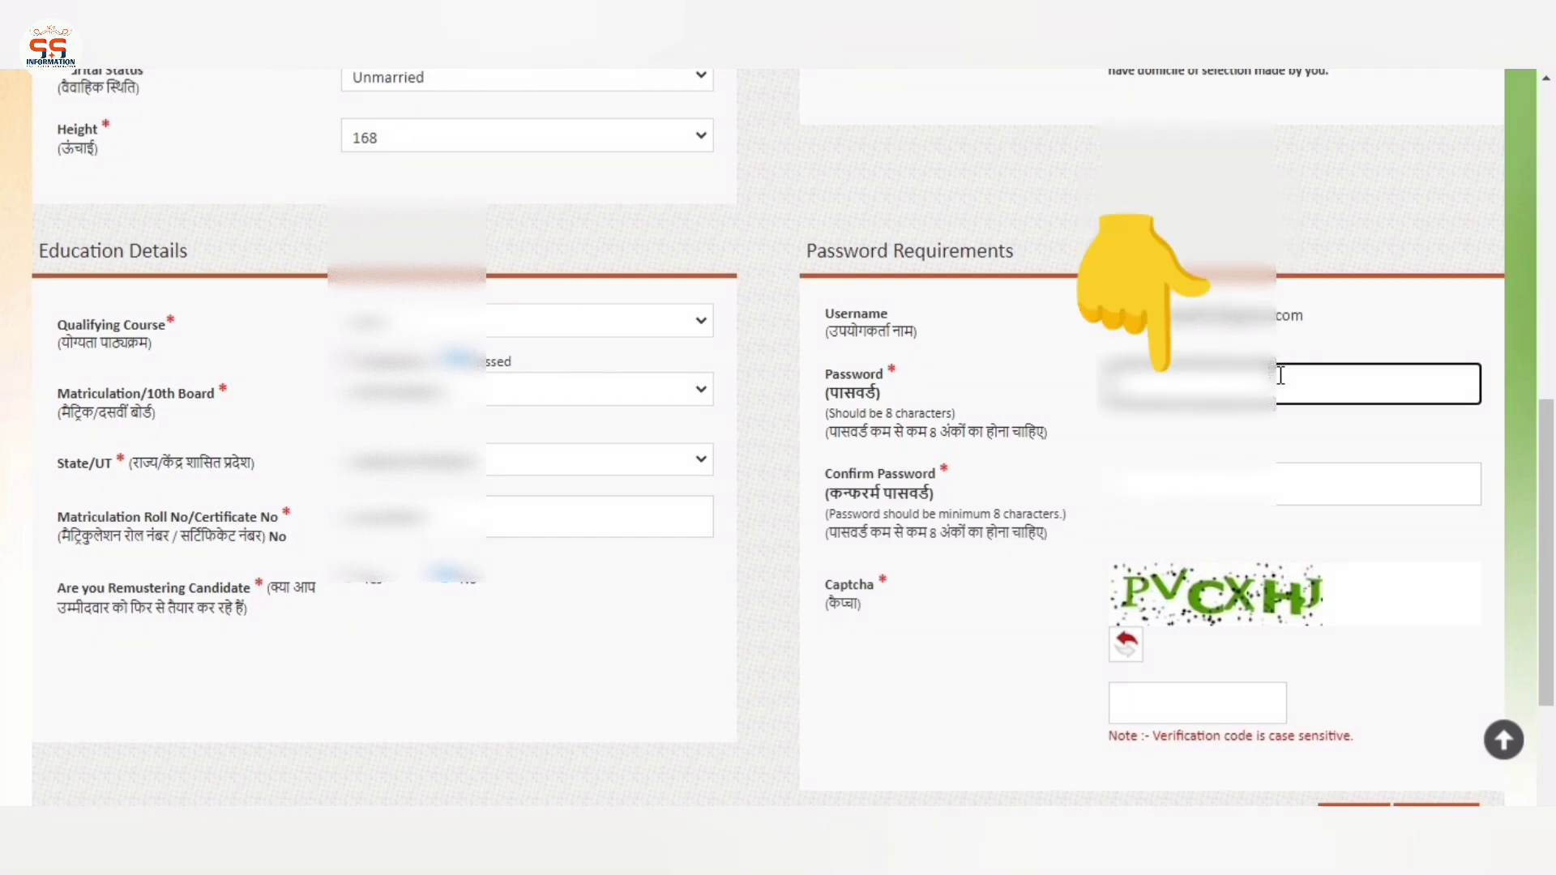
{"action": "type", "text": "abcd1234"}
{"action": "key", "text": "Tab"}
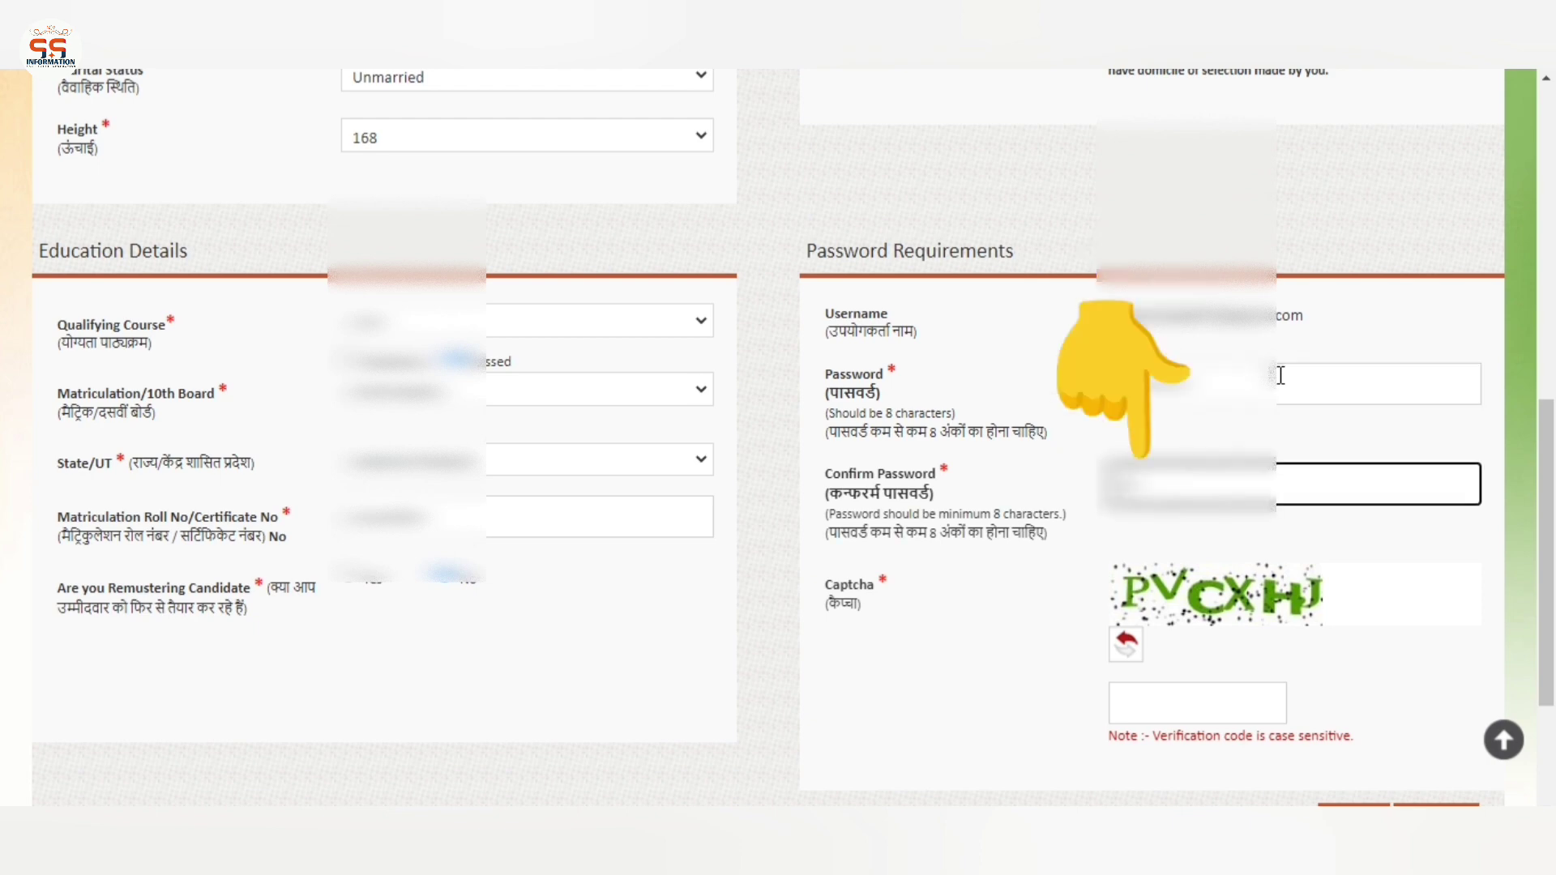
{"action": "type", "text": "abcd1234"}
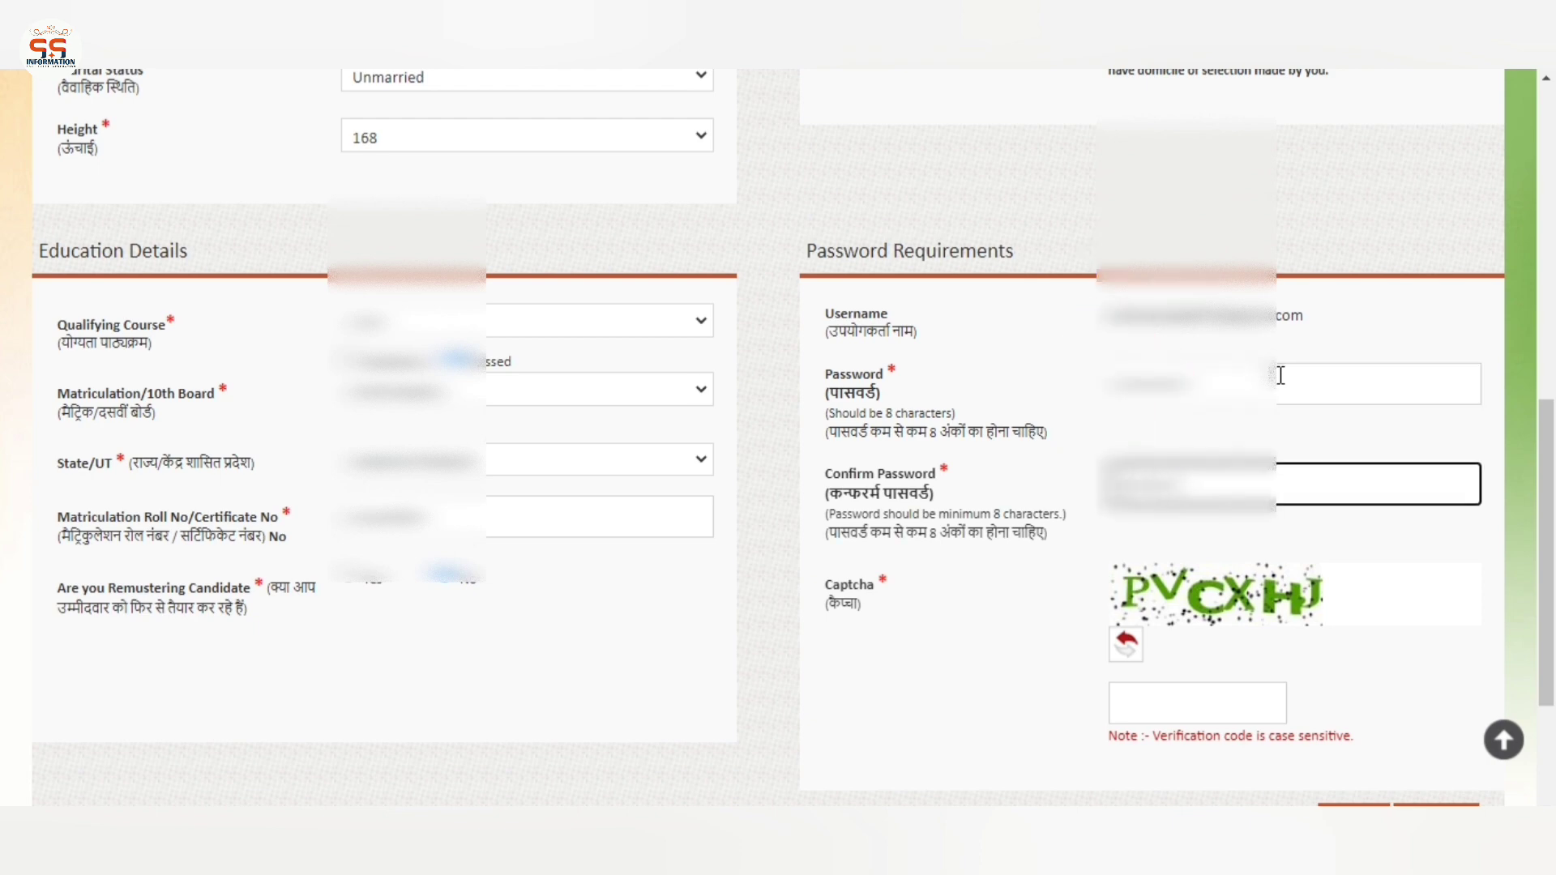
{"action": "key", "text": "Tab"}
{"action": "key", "text": "Tab"}
{"action": "type", "text": "PV"}
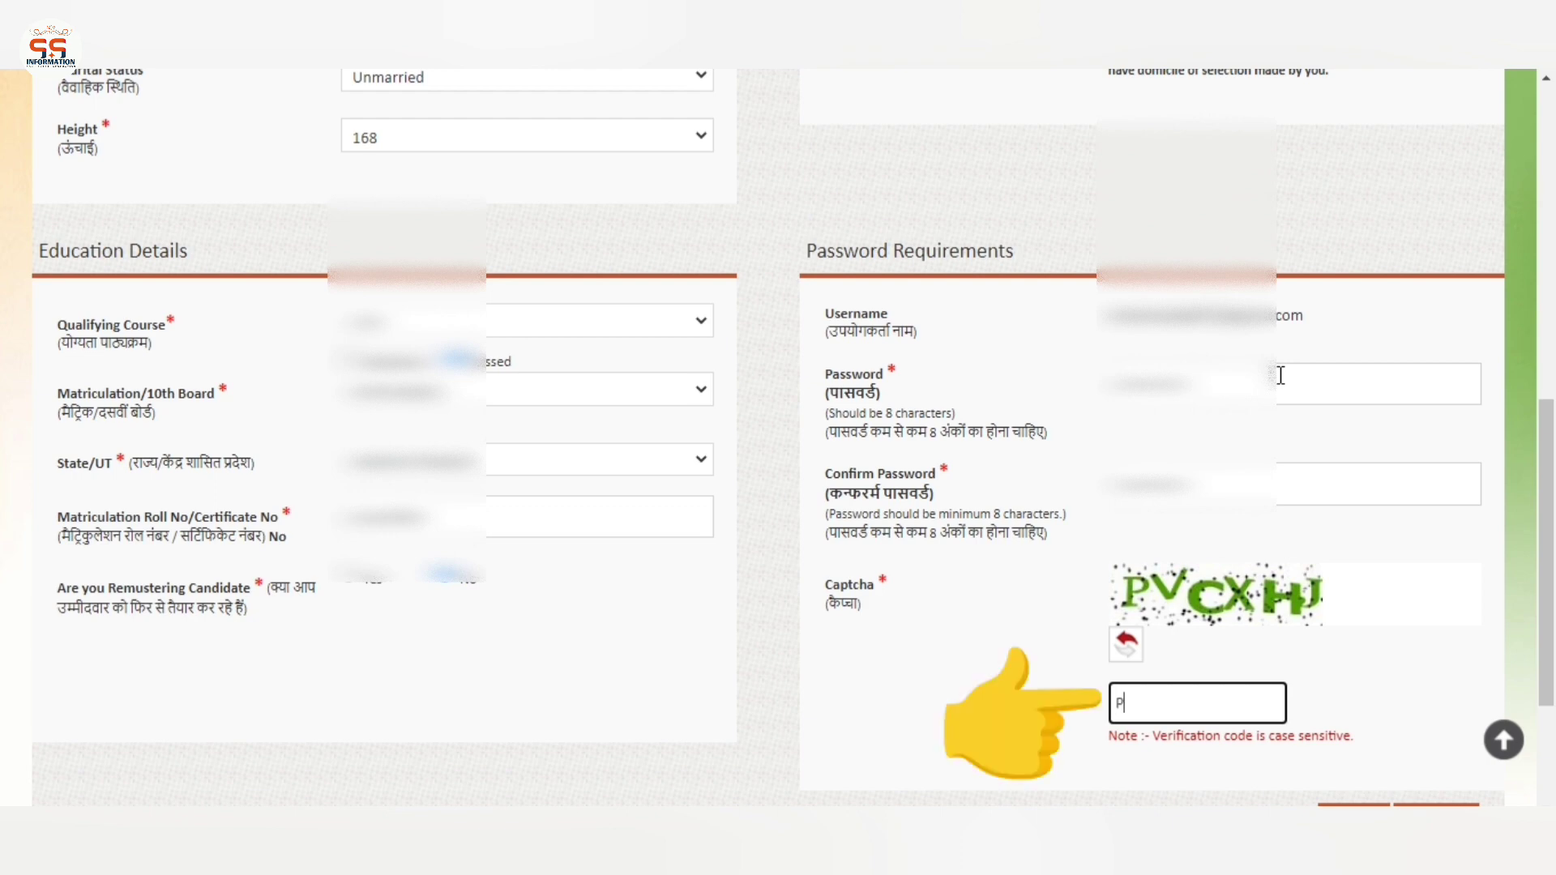
{"action": "type", "text": "CXHJ"}
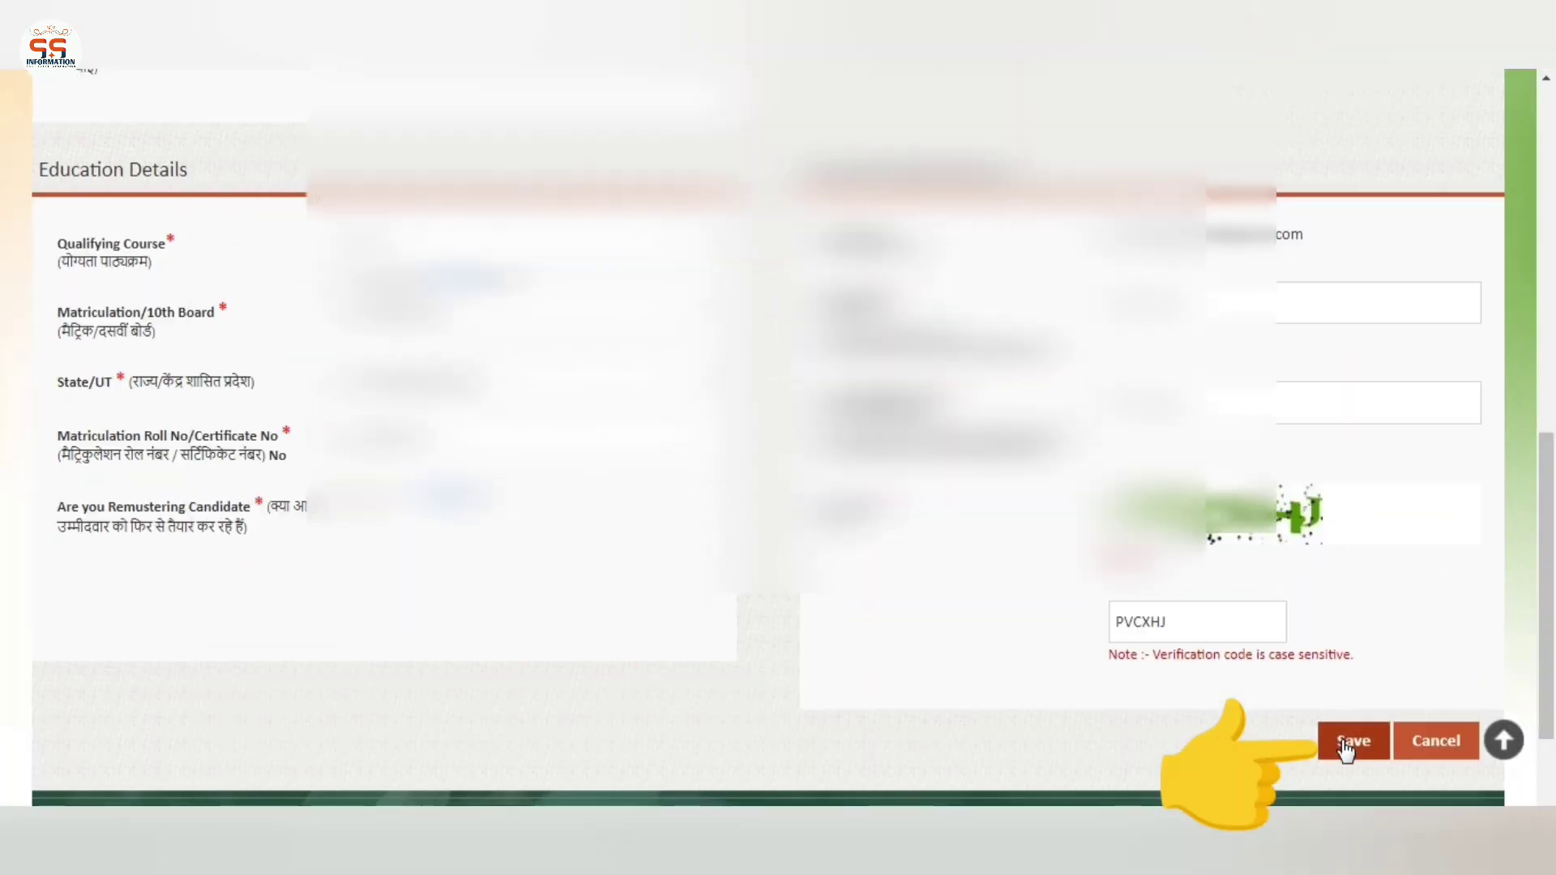
Save the completed registration form
{"action": "left_click", "coordinate": [1345, 747]}
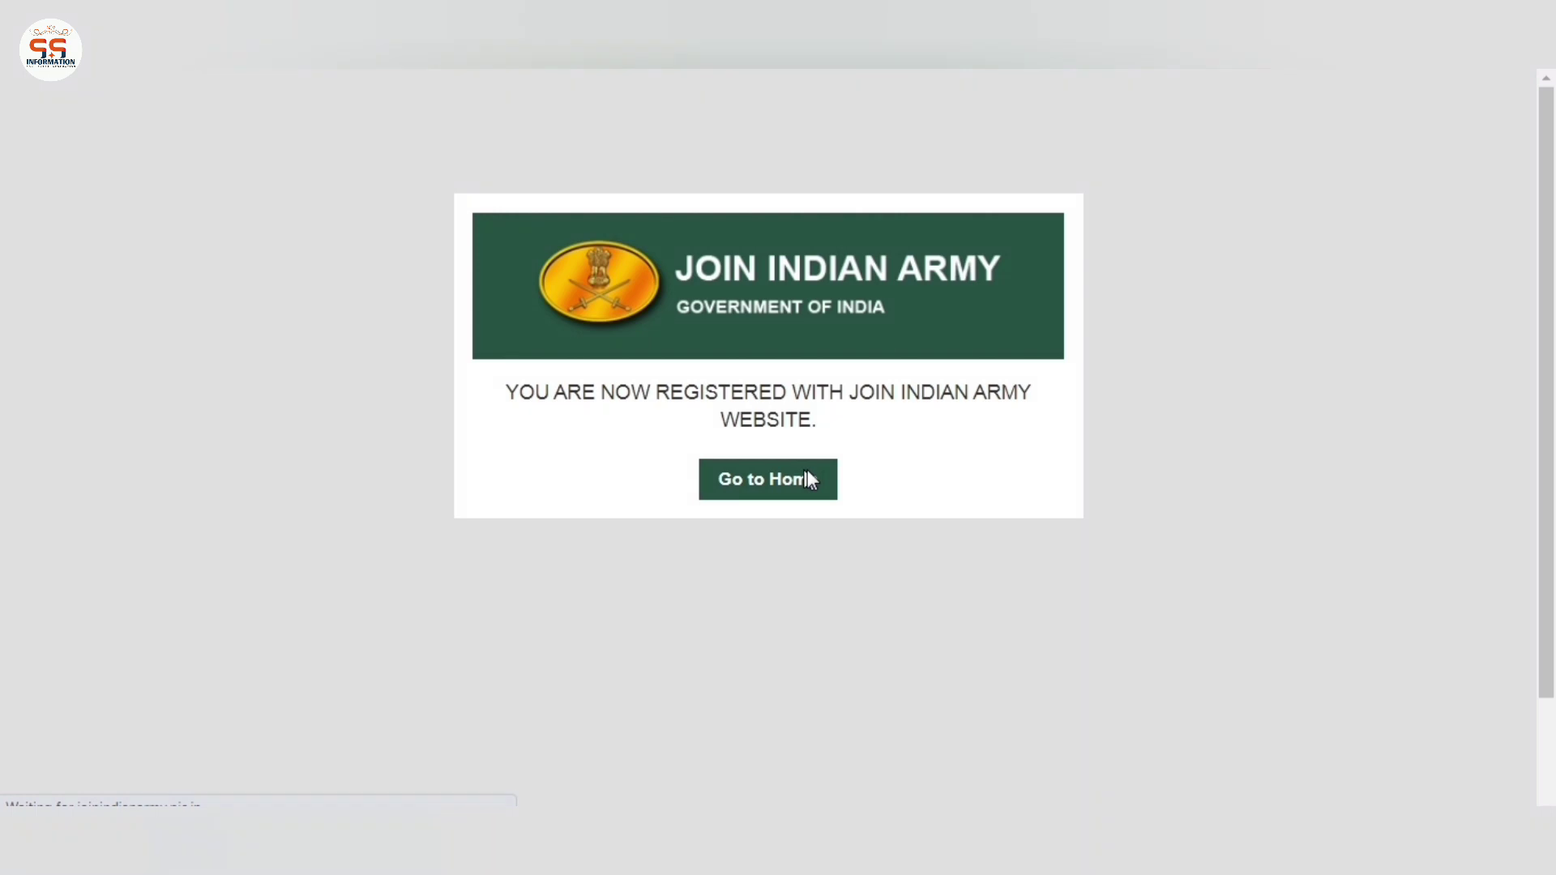
Pass the entry captcha to enter the site, then go to Agnipath's Login / Apply Online page
{"action": "left_click", "coordinate": [773, 576]}
{"action": "type", "text": "HE7SG"}
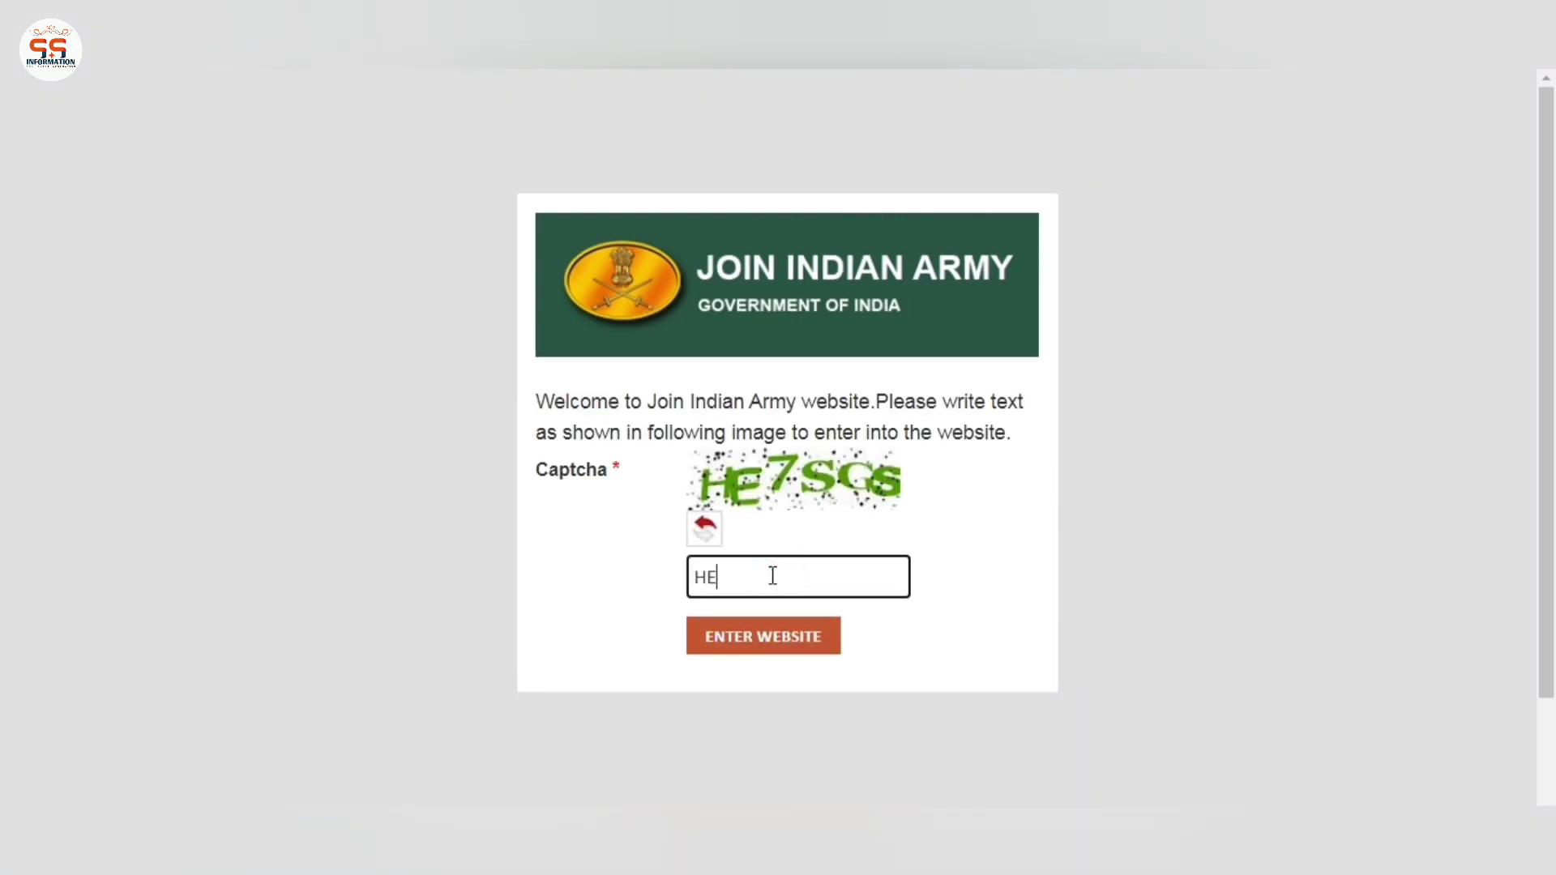
{"action": "type", "text": "S"}
{"action": "key", "text": "Tab"}
{"action": "key", "text": "Return"}
{"action": "mouse_move", "coordinate": [1168, 349]}
{"action": "left_click", "coordinate": [1213, 572]}
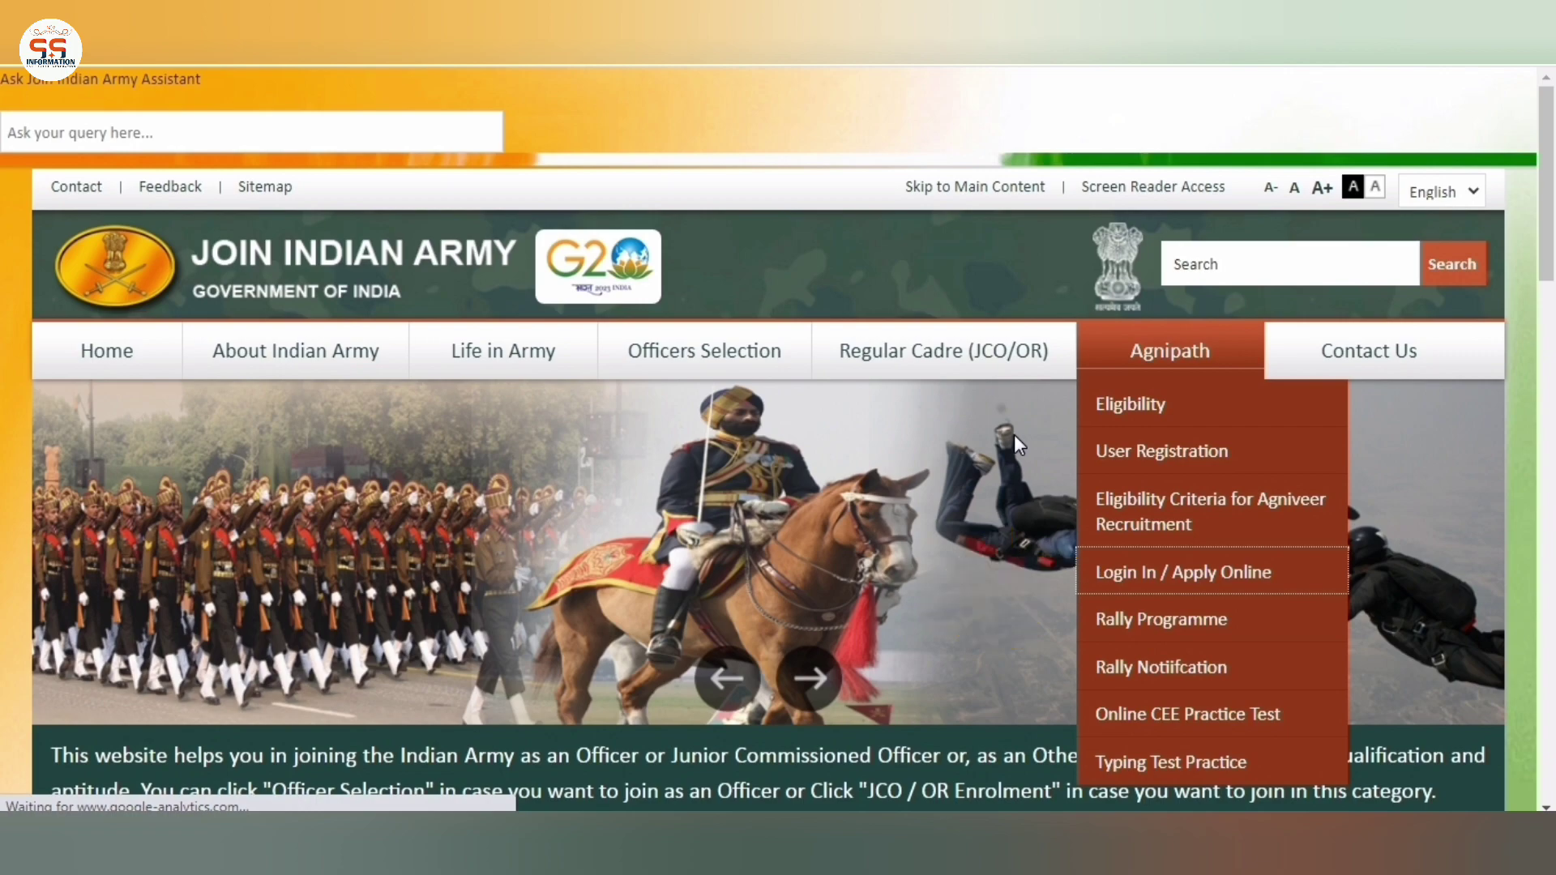
Enter the registered username, password and the displayed captcha code on the Agniveer login form
{"action": "left_click", "coordinate": [1129, 496]}
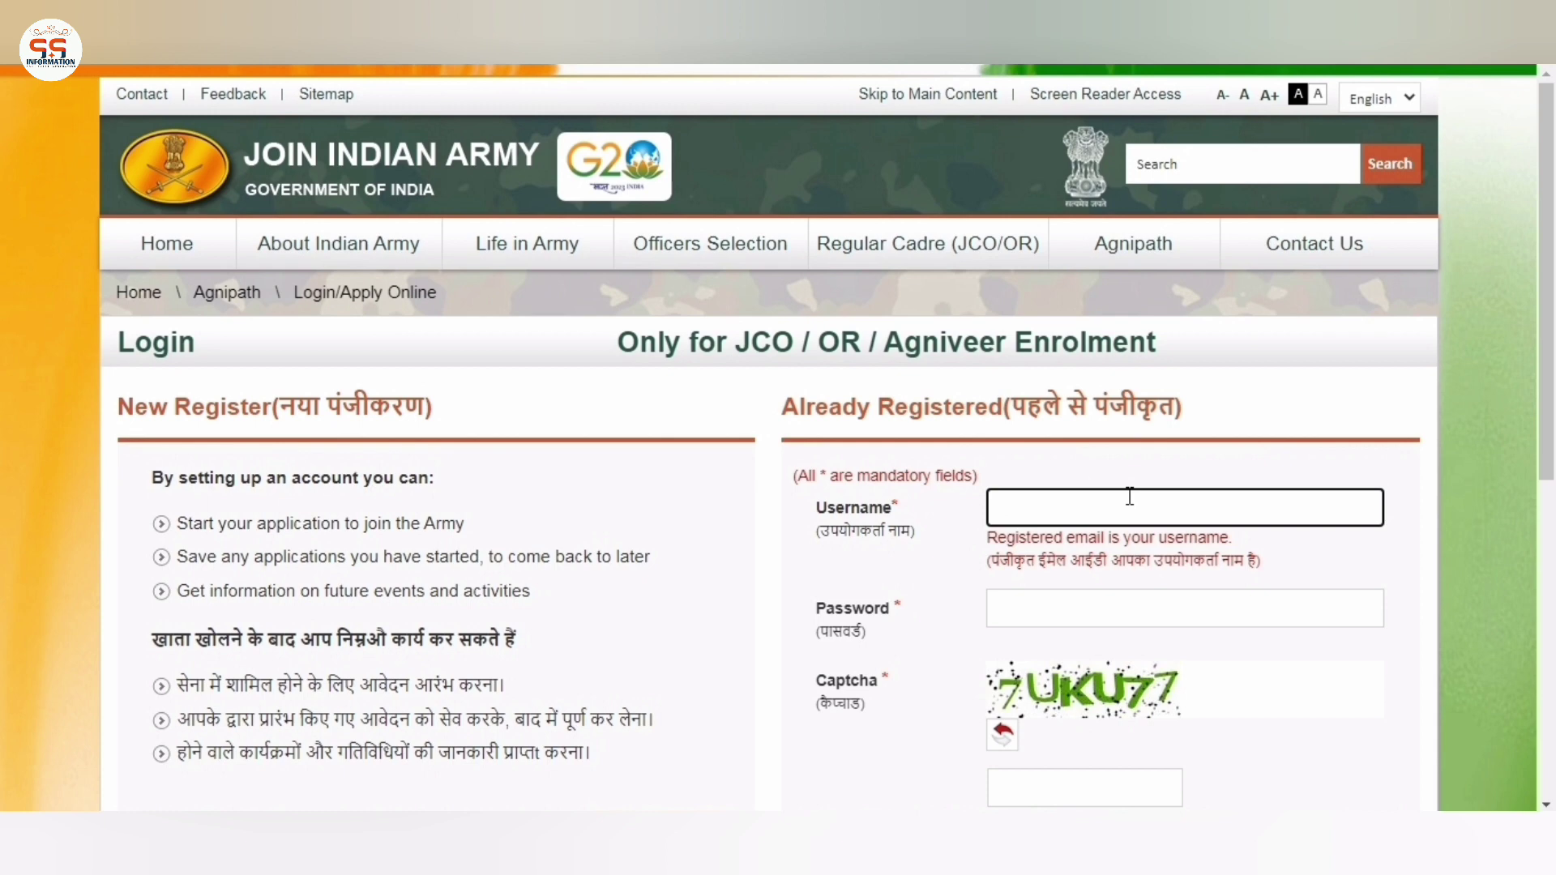
{"action": "type", "text": "user"}
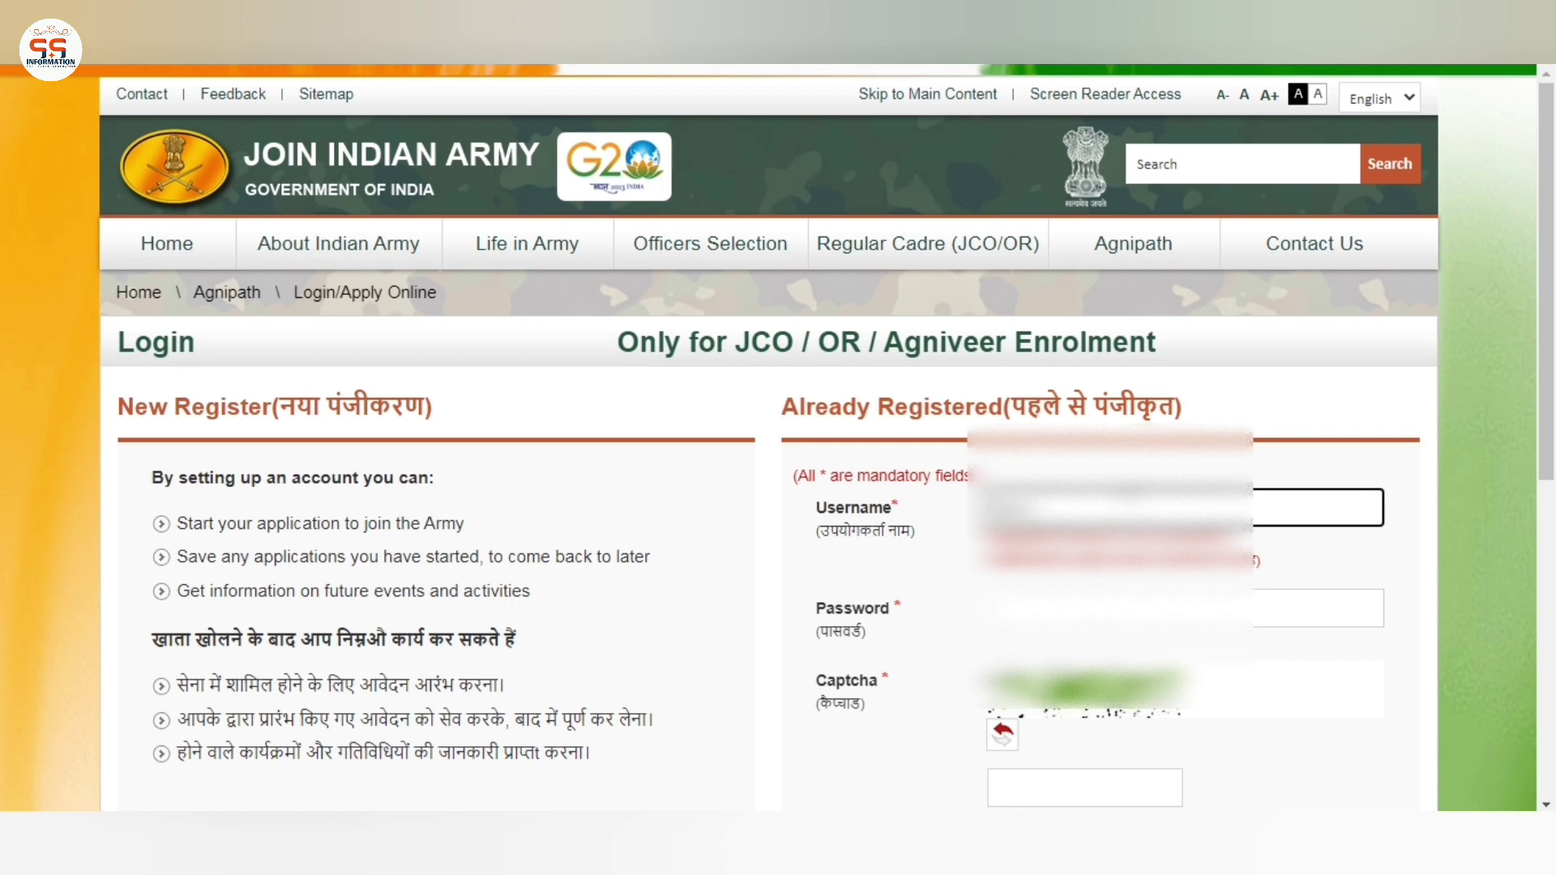
{"action": "type", "text": "name123"}
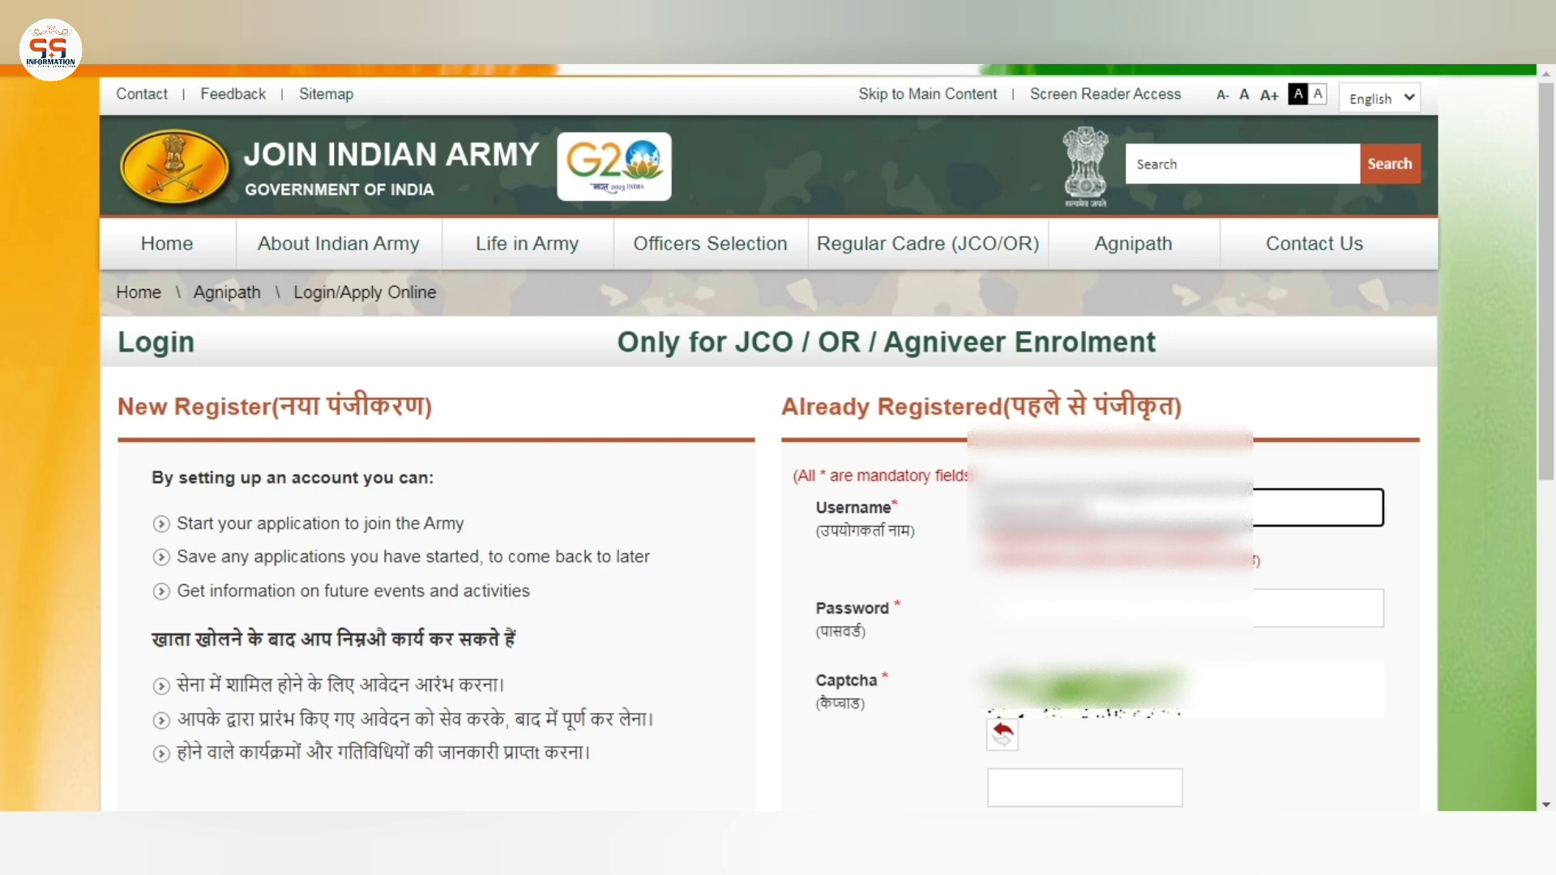
{"action": "type", "text": "4567"}
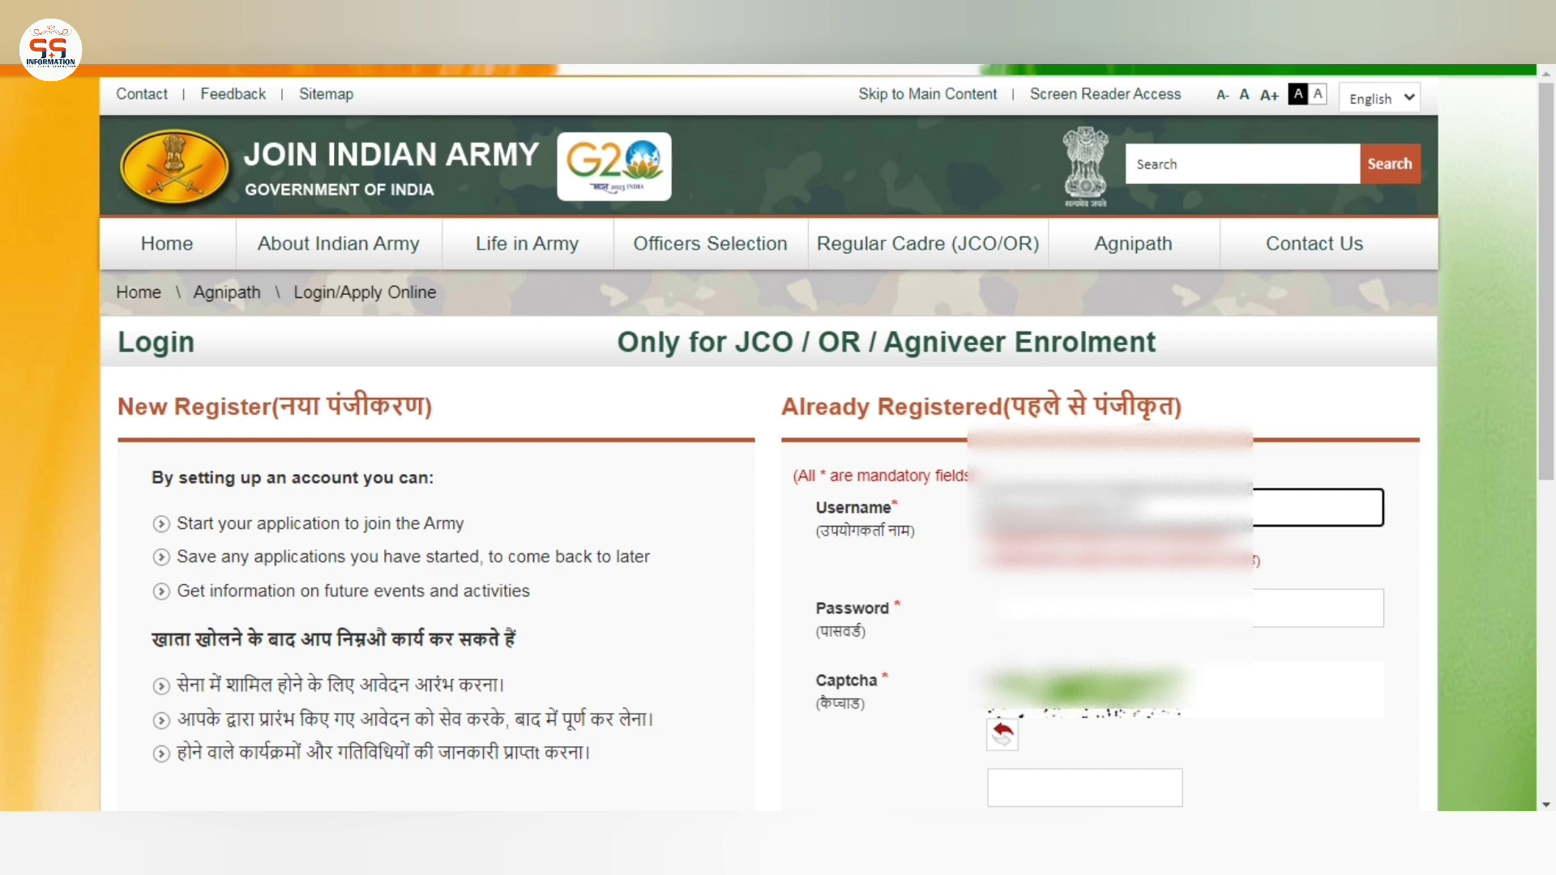
{"action": "type", "text": "89"}
{"action": "key", "text": "Tab"}
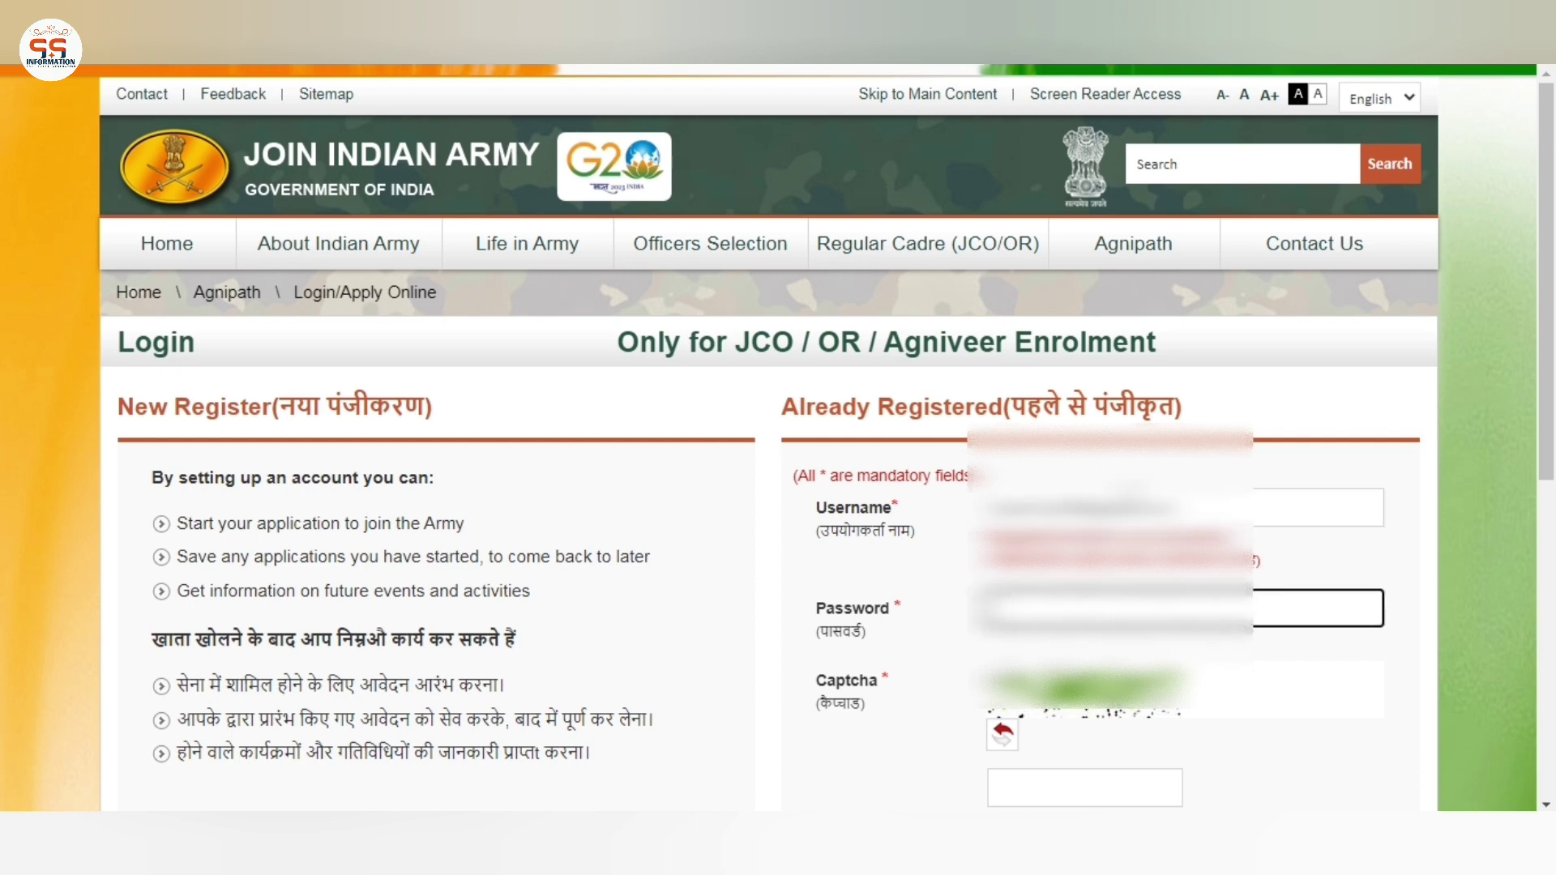
{"action": "left_click", "coordinate": [1085, 788]}
{"action": "type", "text": "7UKU77"}
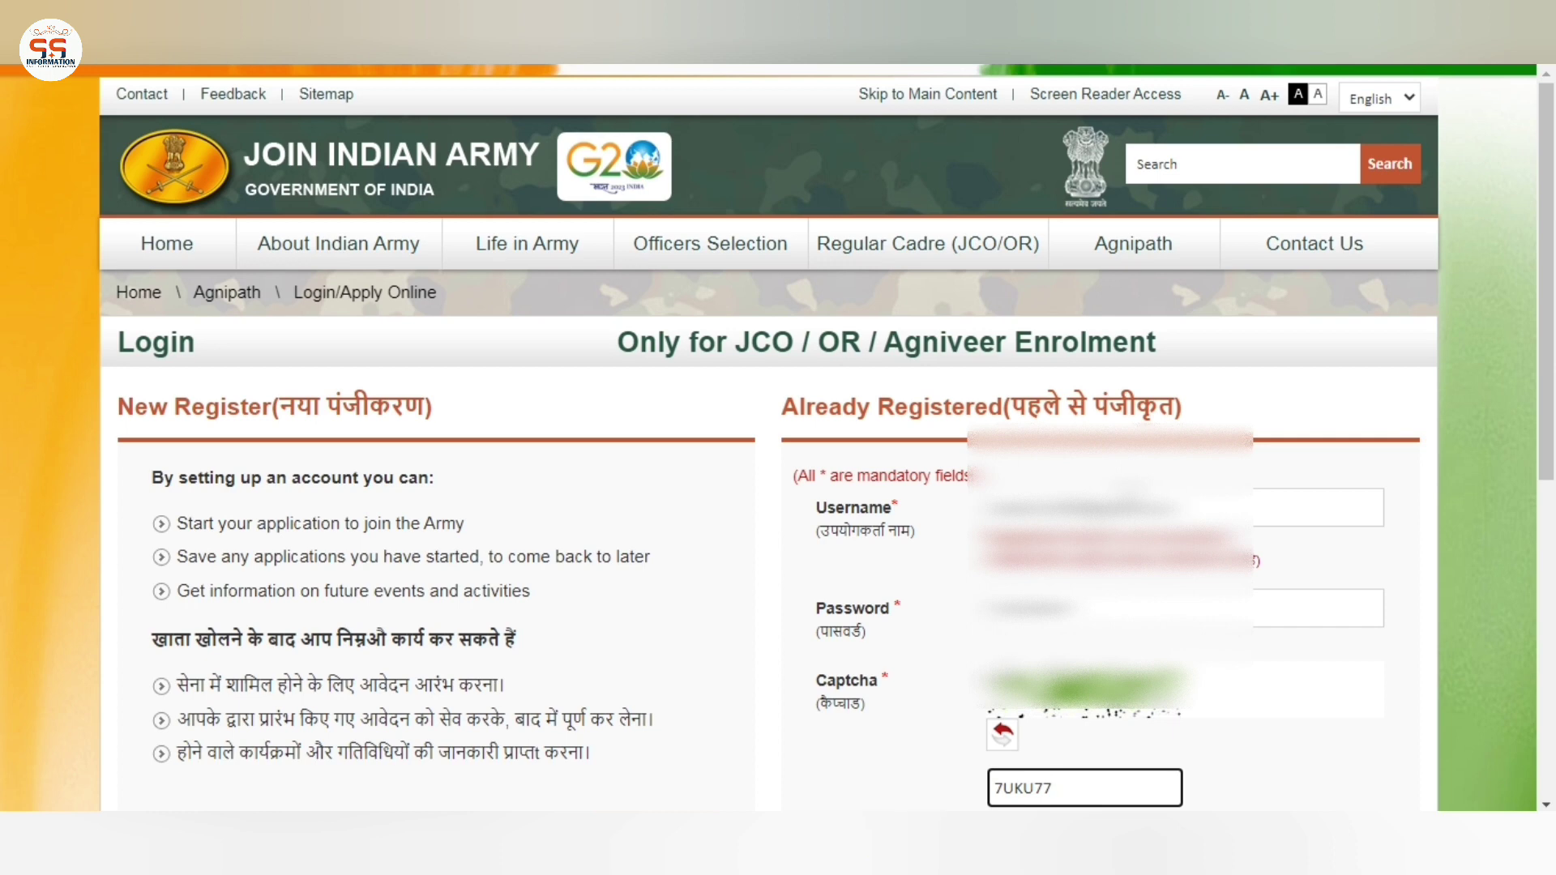
{"action": "scroll", "coordinate": [1192, 484], "scroll_direction": "down", "scroll_amount": 4}
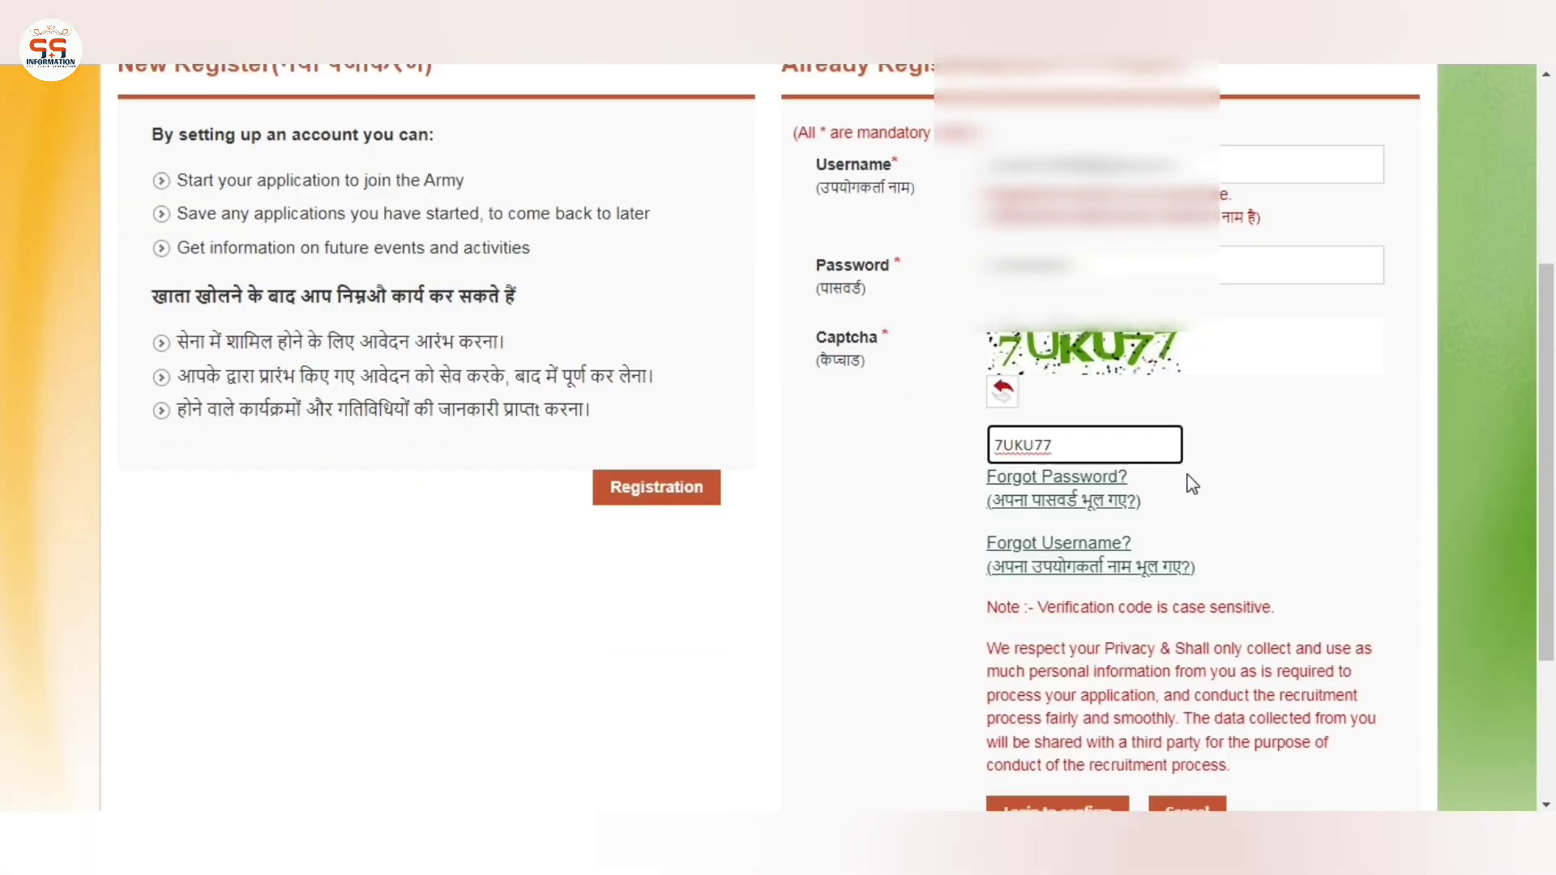
{"action": "scroll", "coordinate": [1192, 484], "scroll_direction": "down", "scroll_amount": 3}
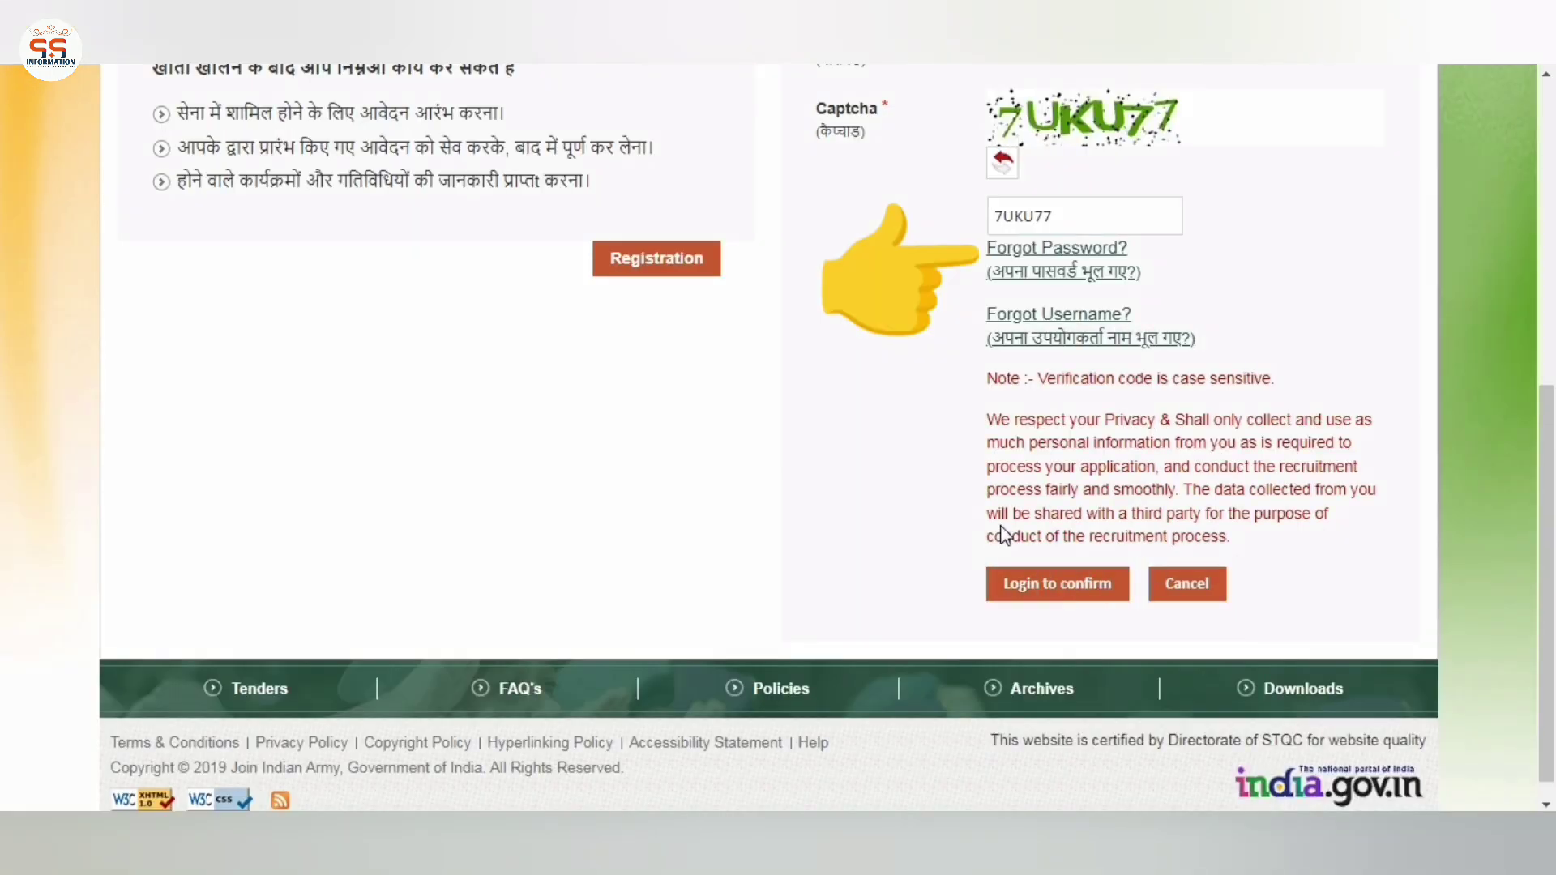